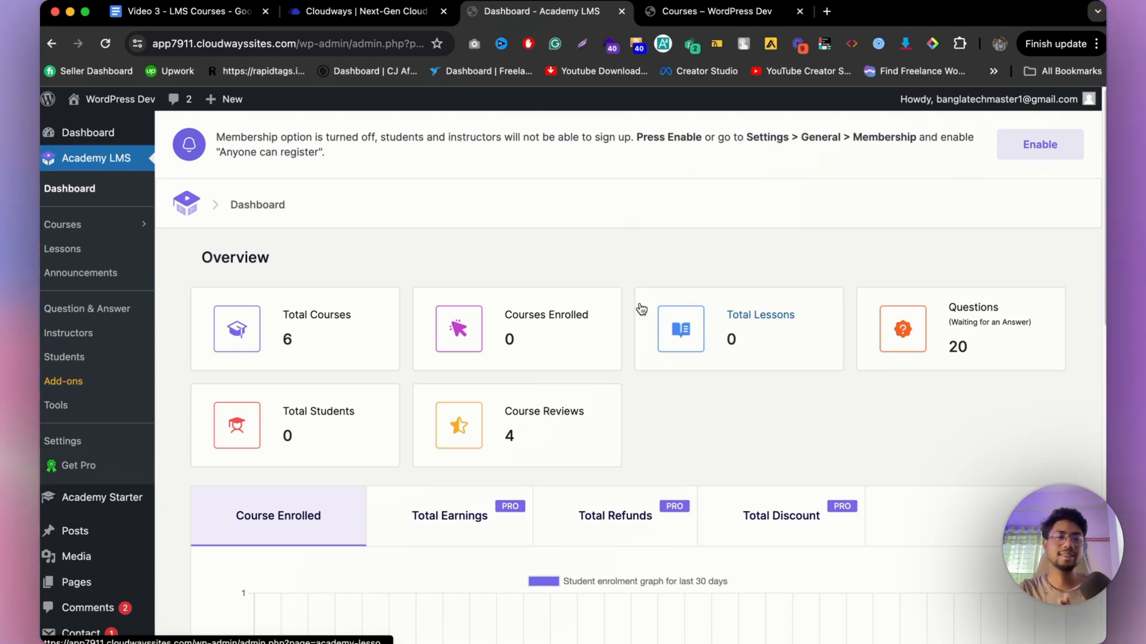
- Look over the Academy LMS dashboard, open the full course list and start creating a new course
scroll(619, 411, down, 10)
scroll(618, 411, down, 4)
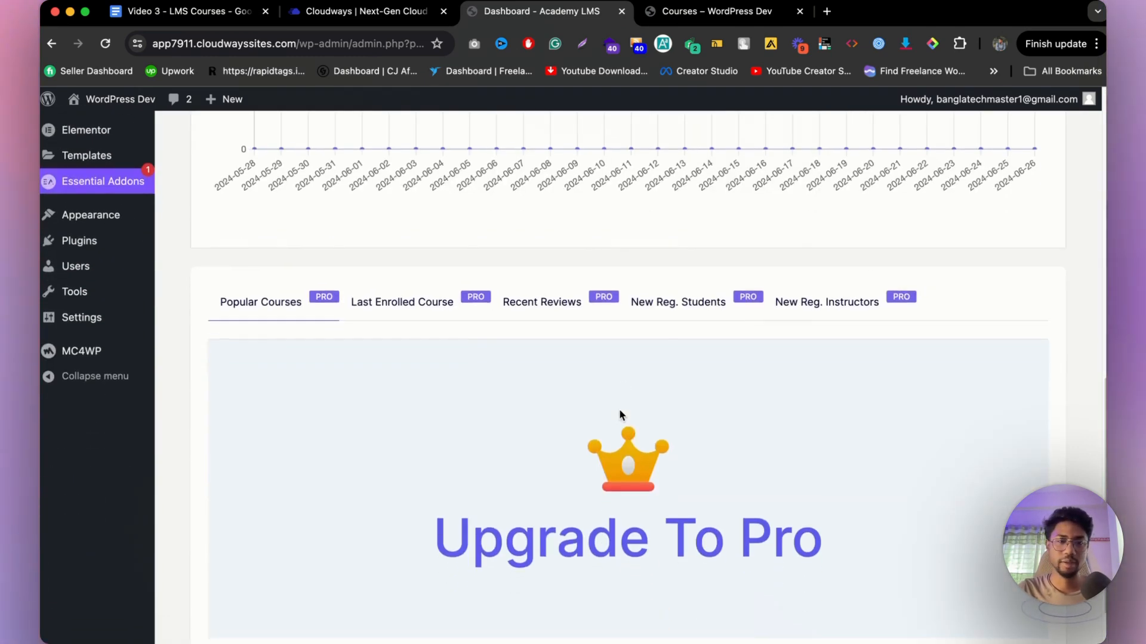
scroll(718, 320, up, 4)
scroll(719, 320, down, 4)
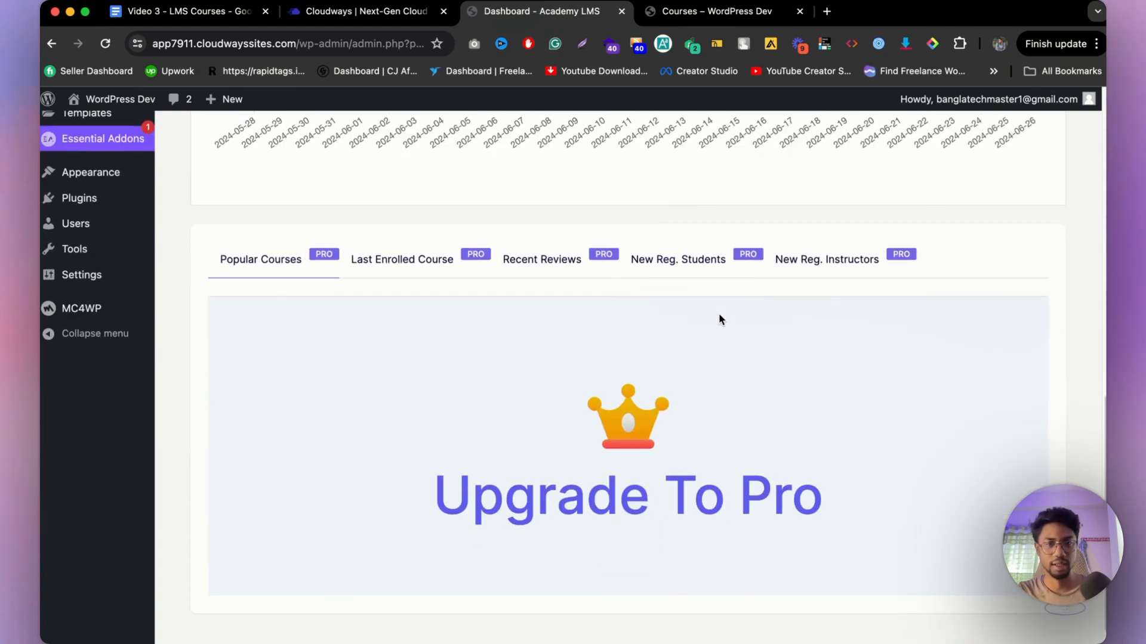
scroll(635, 404, up, 15)
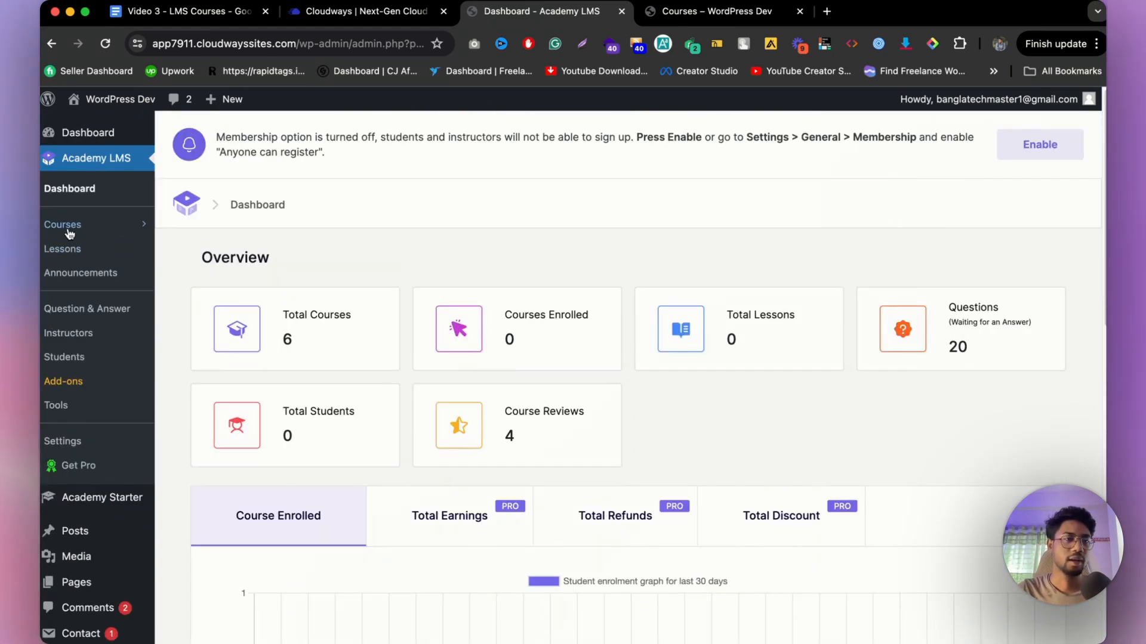
click(63, 225)
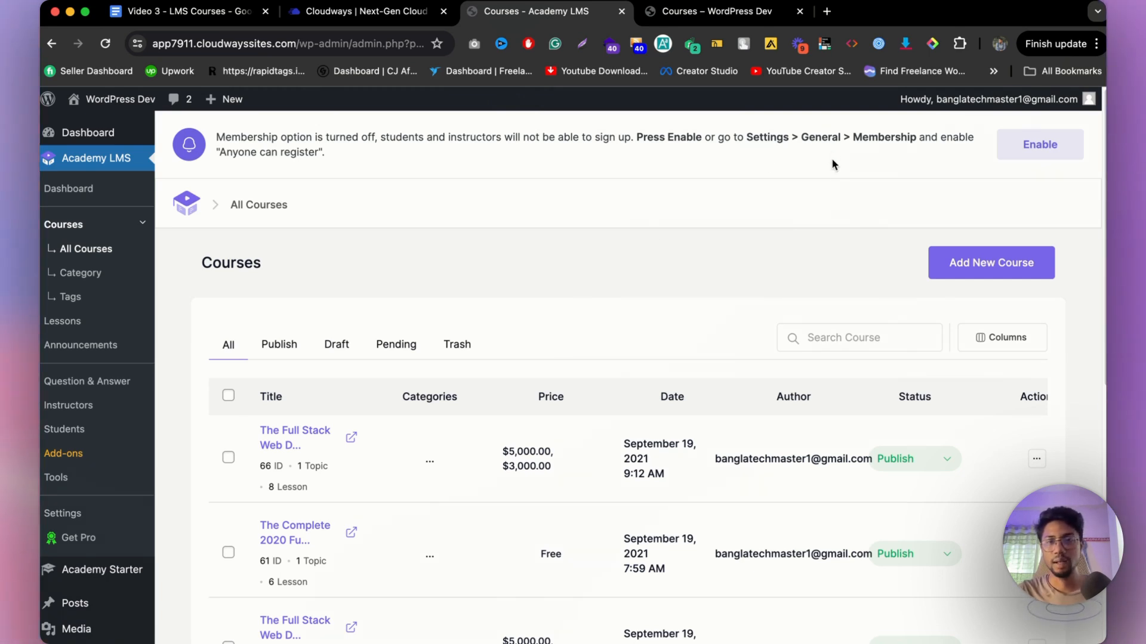
click(997, 267)
click(996, 268)
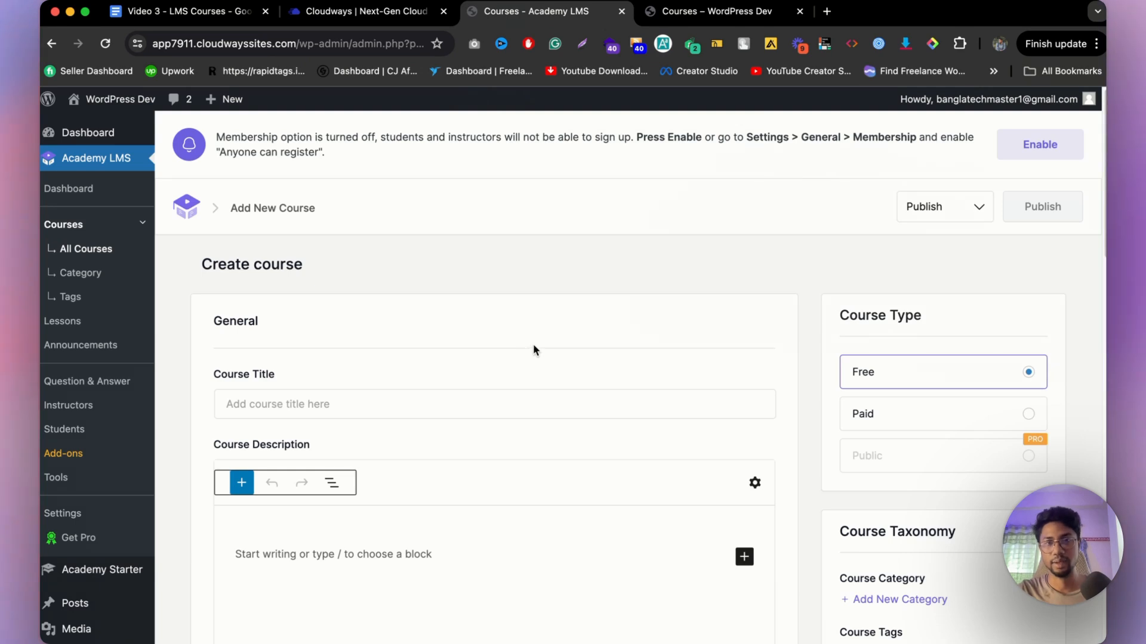
- Examine the new course form's title, description, course type, taxonomy and feature image fields, including the recommended image size
click(333, 413)
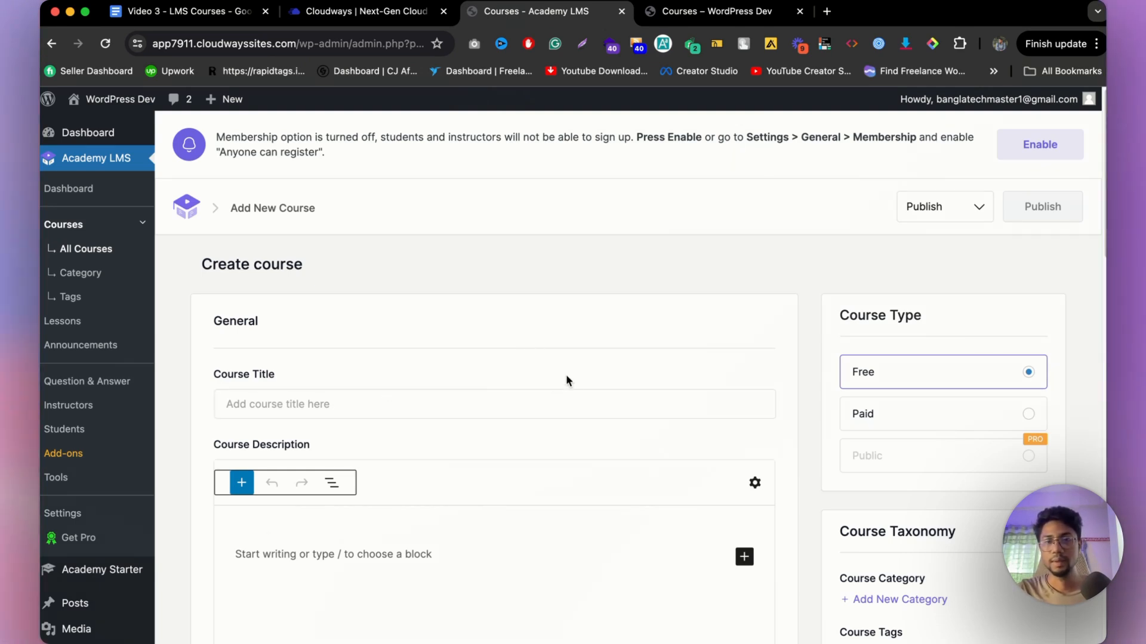
scroll(527, 358, down, 1)
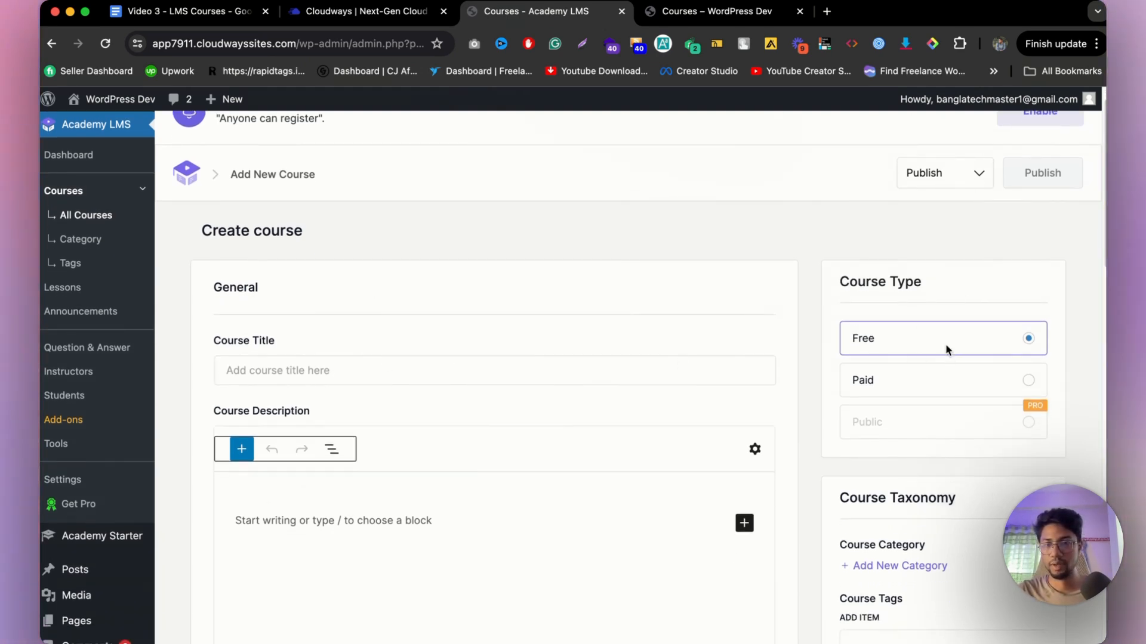
scroll(947, 394, down, 1)
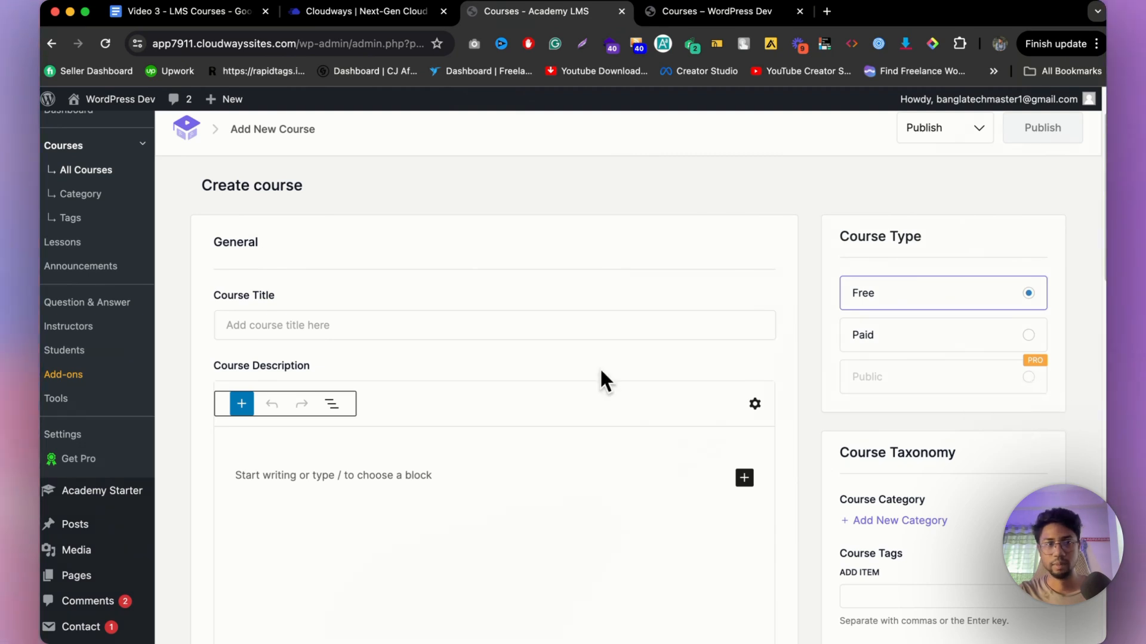
click(450, 316)
scroll(402, 277, down, 1)
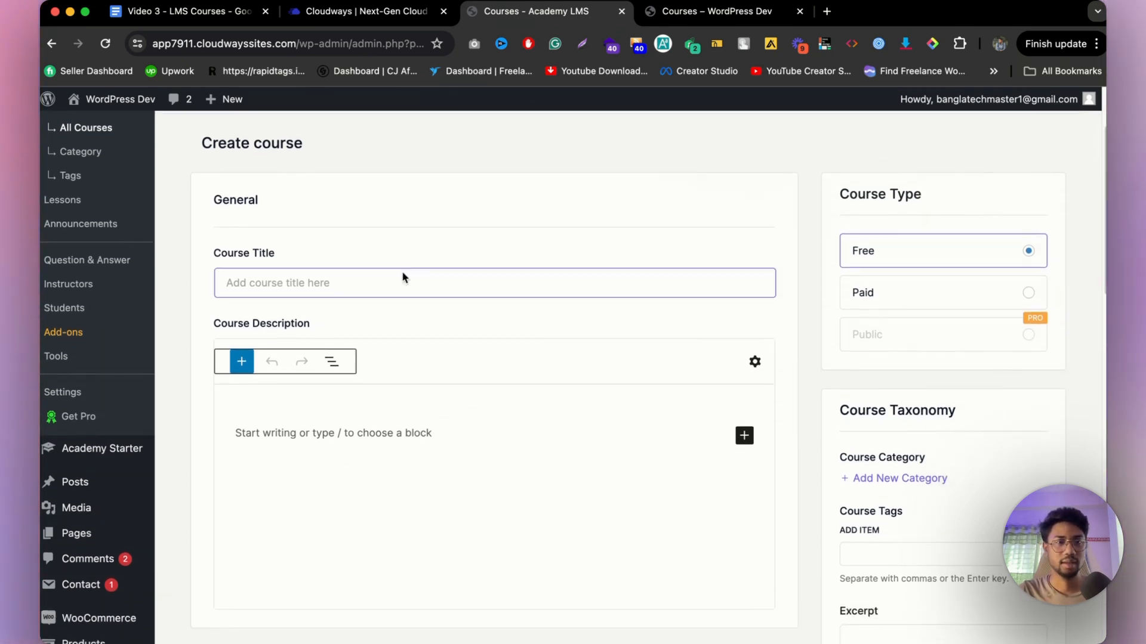
scroll(358, 277, down, 4)
scroll(354, 286, up, 2)
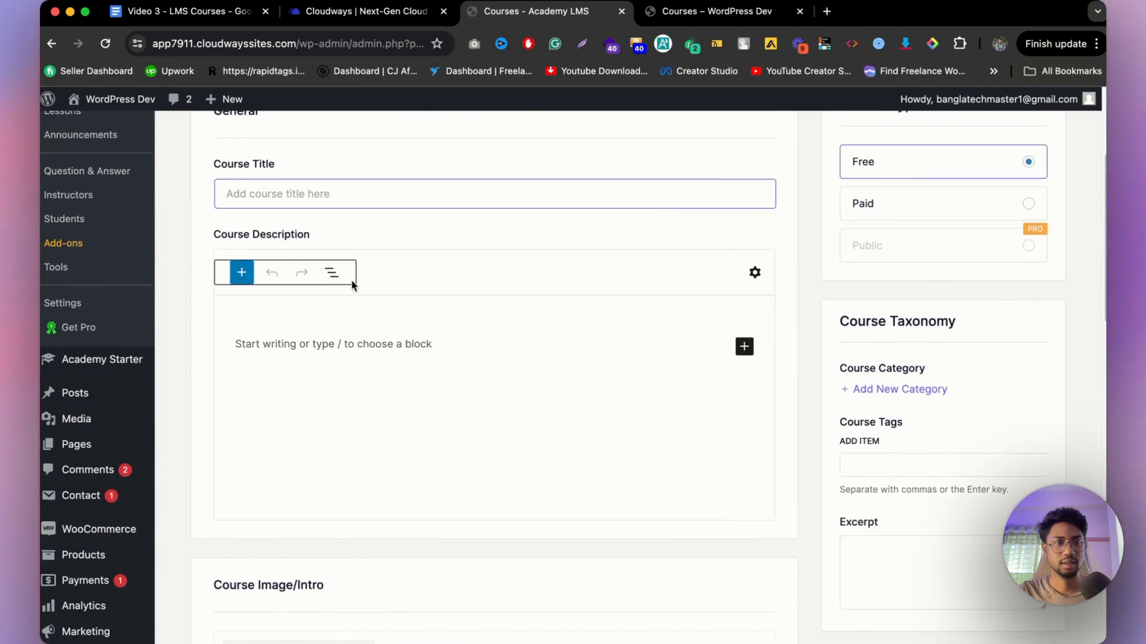
scroll(351, 282, down, 4)
scroll(323, 248, down, 1)
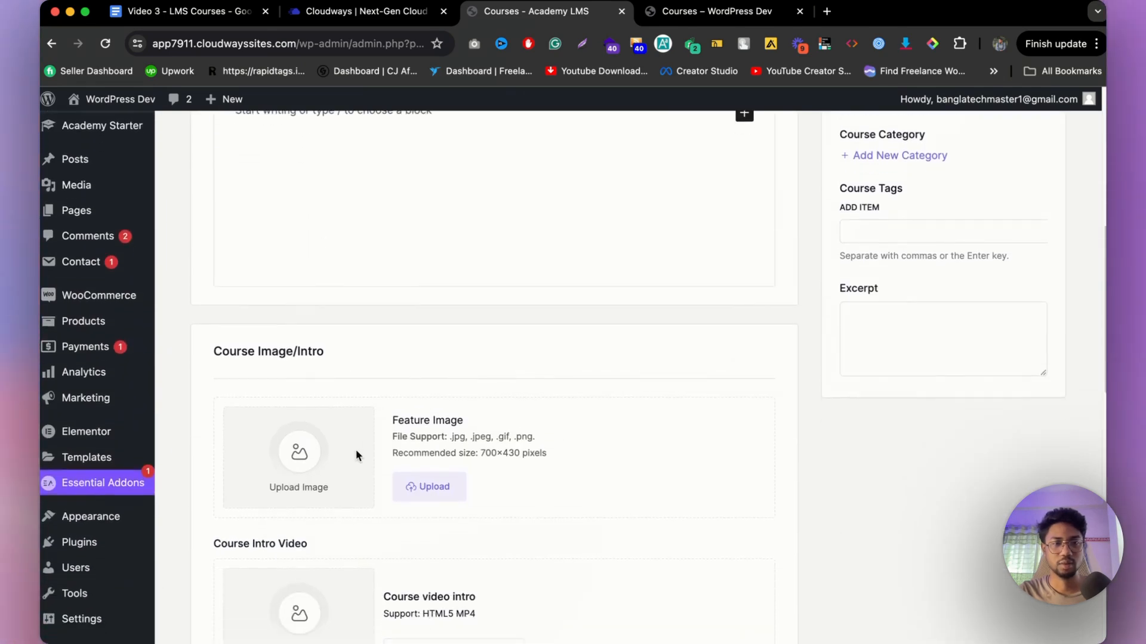
scroll(444, 407, down, 1)
triple_click(497, 408)
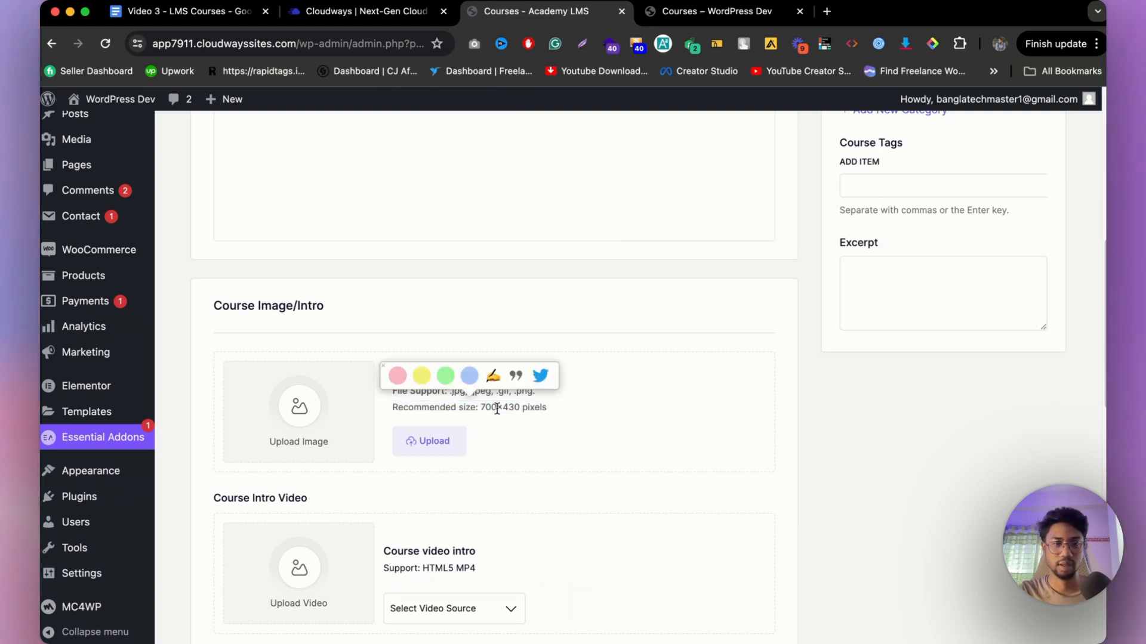
- Set the course intro video source to Youtube
scroll(508, 424, down, 5)
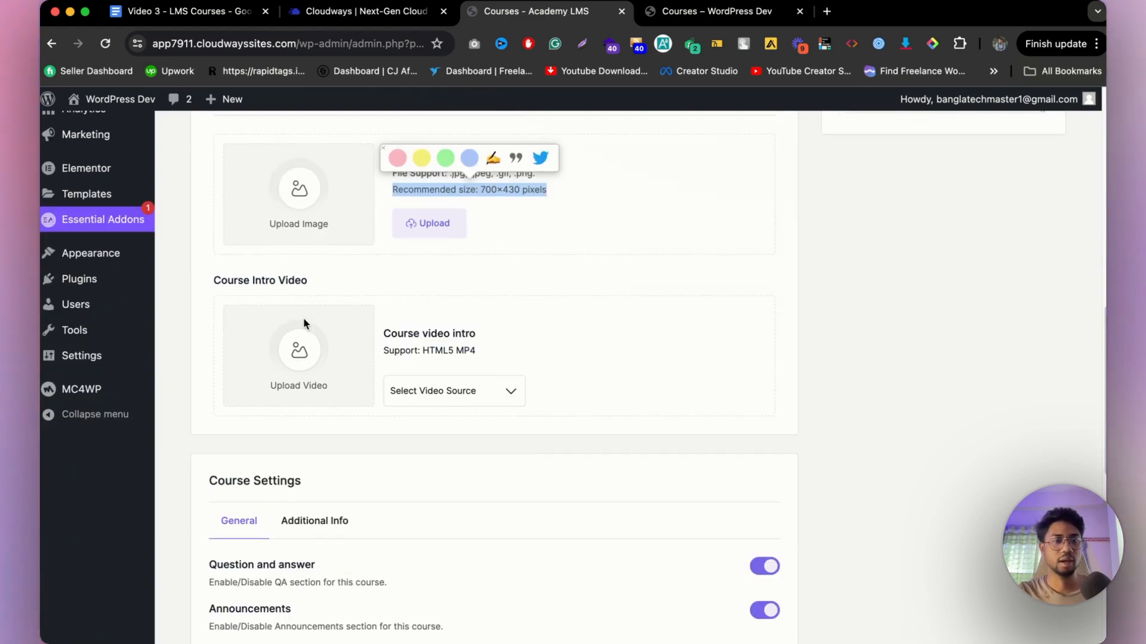
click(448, 391)
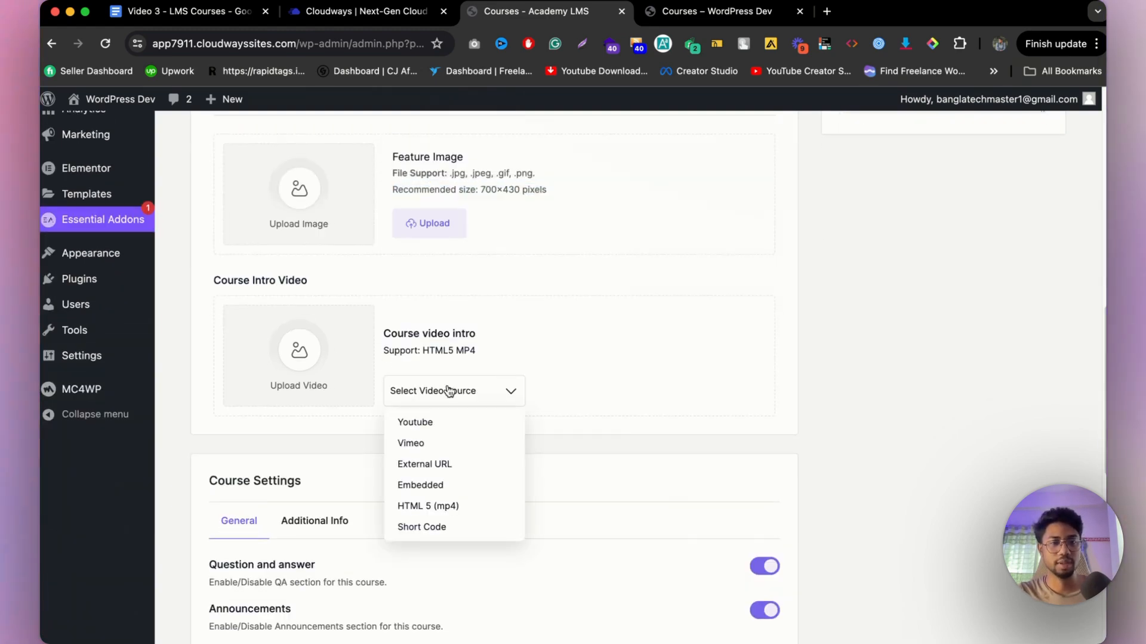
click(455, 425)
- Check the maximum students and difficulty level options in the general course settings, and set the course language to English
scroll(534, 376, down, 4)
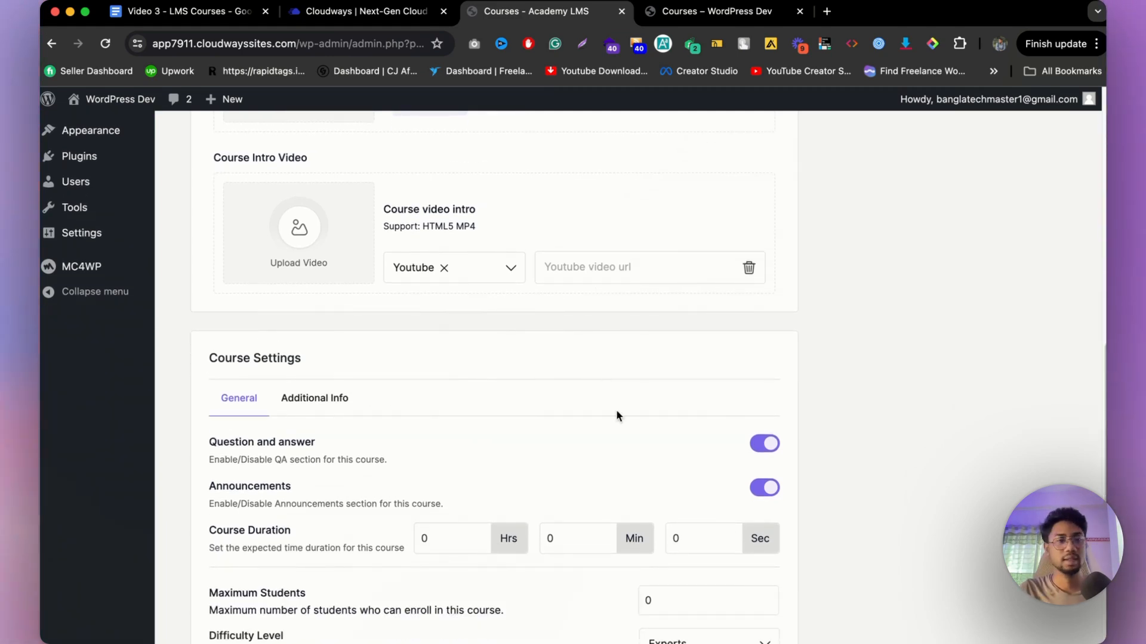
scroll(615, 412, down, 3)
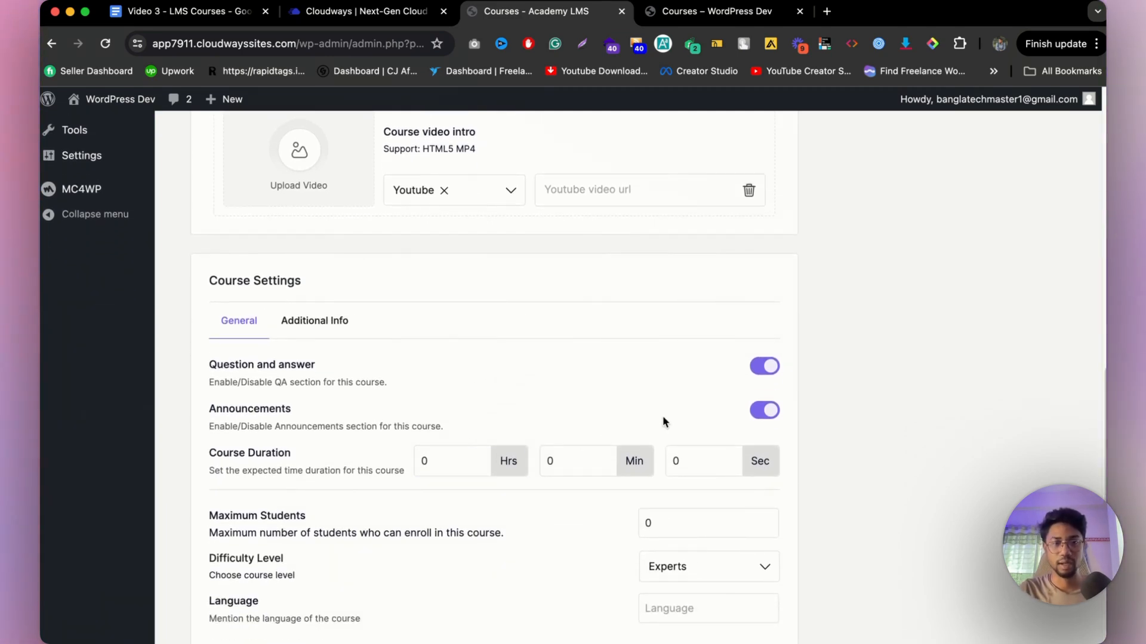
scroll(662, 416, down, 3)
click(651, 445)
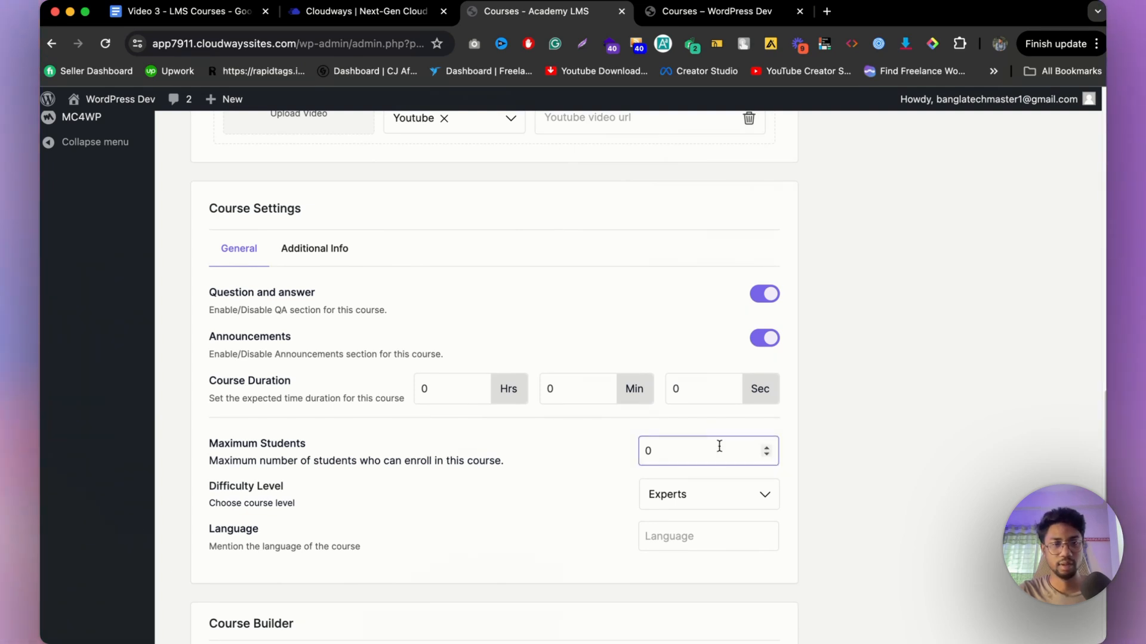
click(706, 486)
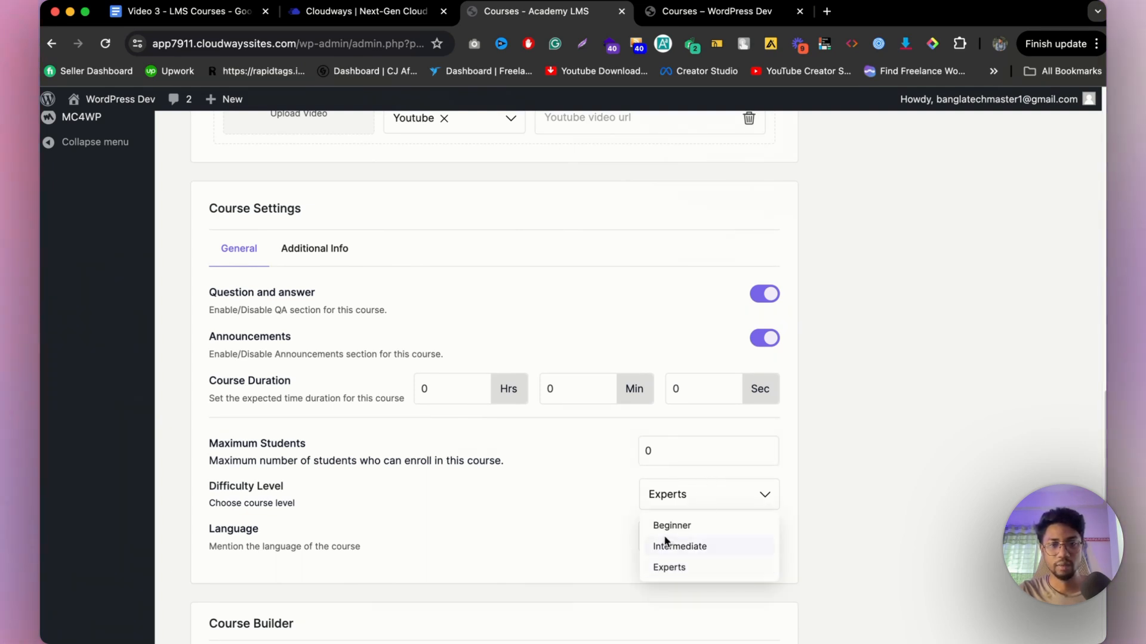
click(792, 470)
click(705, 536)
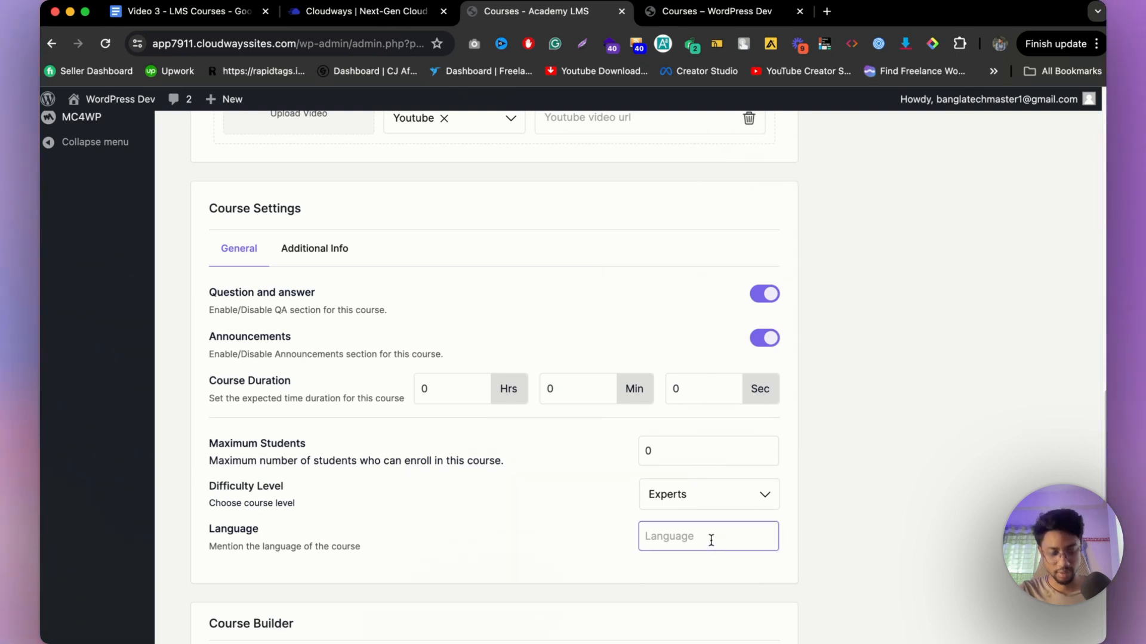
text(English)
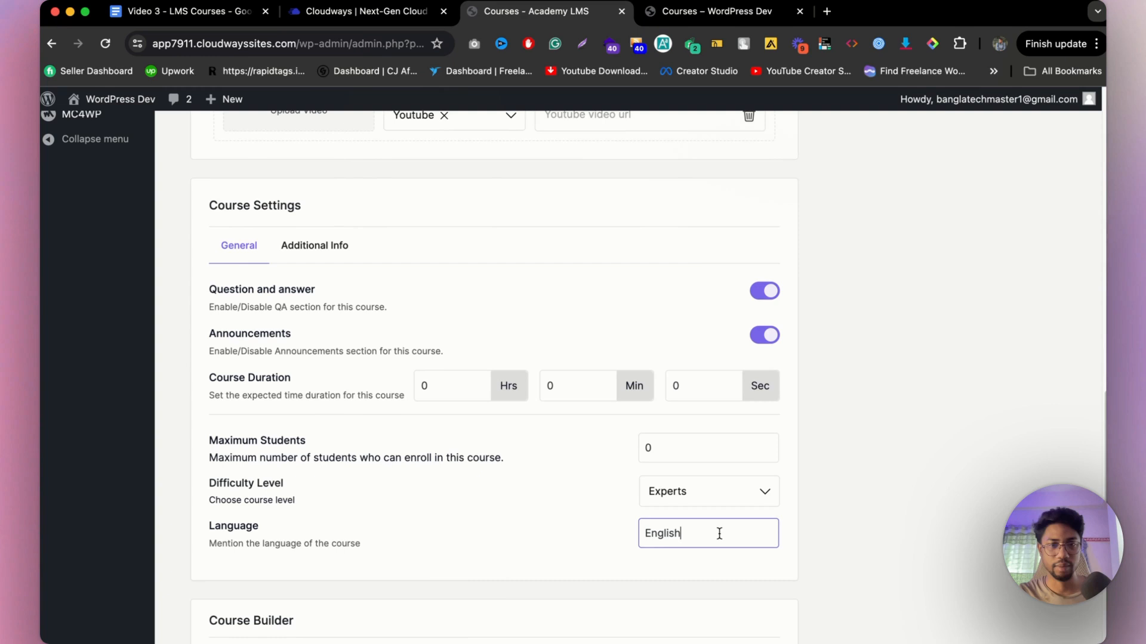
- Add a new curriculum titled "Section 1" in the Course Builder
scroll(718, 537, down, 3)
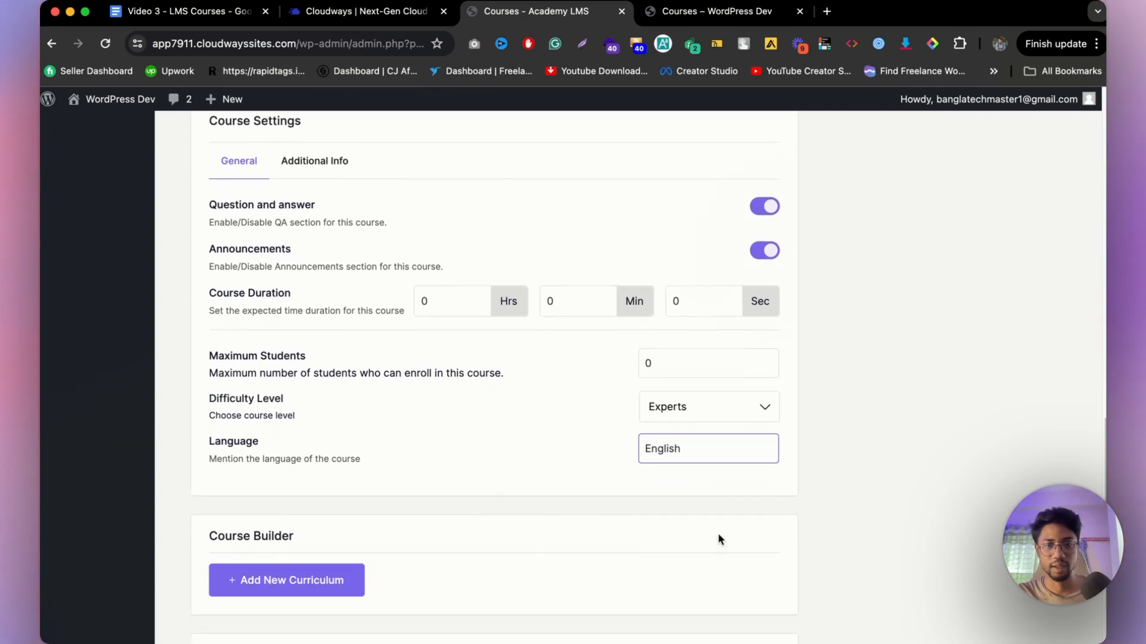
scroll(364, 546, down, 2)
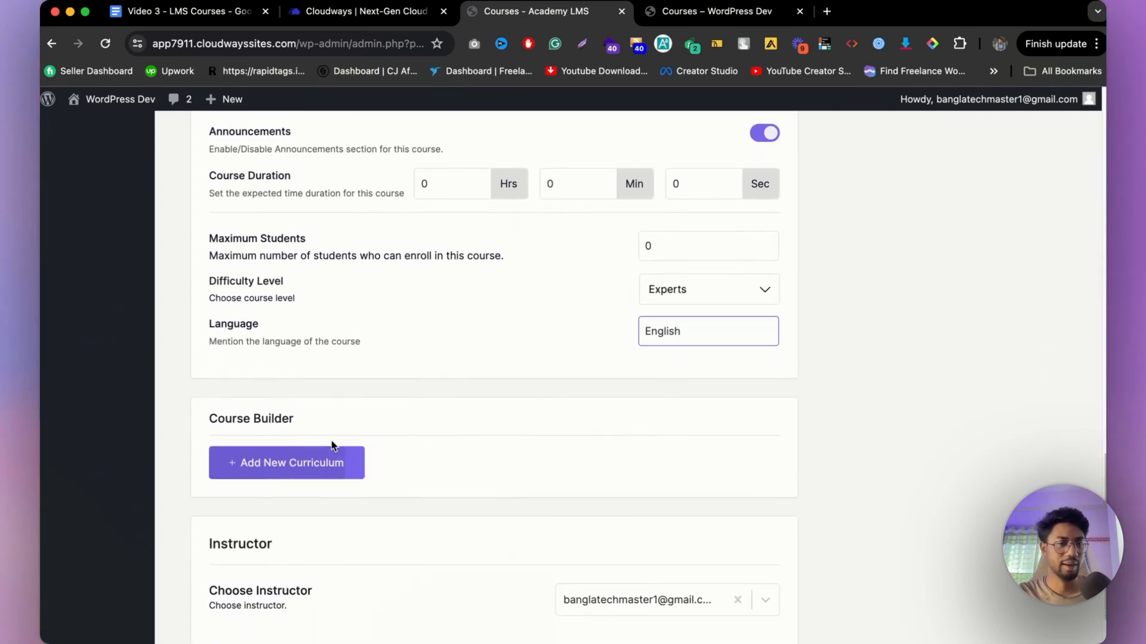
click(332, 471)
scroll(358, 383, down, 4)
scroll(346, 330, up, 1)
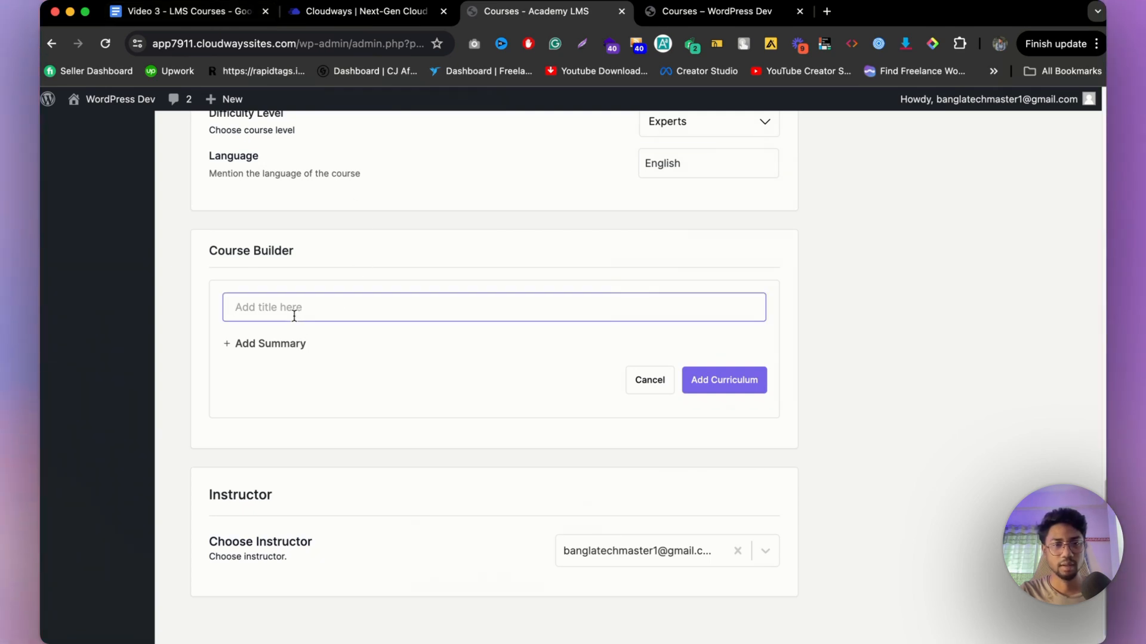
text(Section 1)
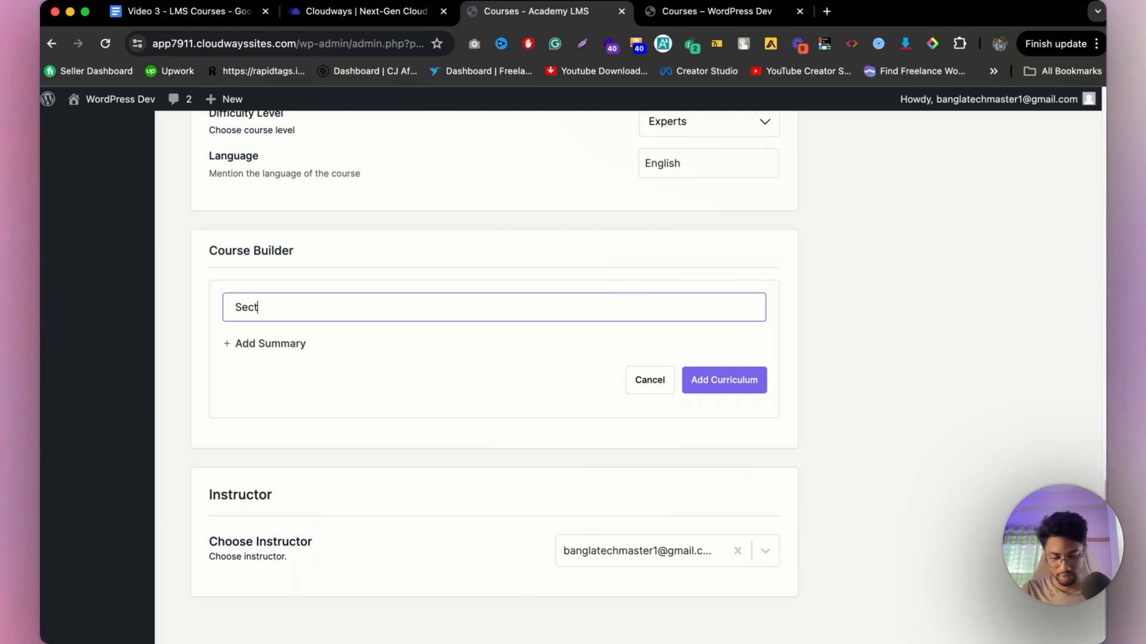
click(722, 380)
- Add a second curriculum titled "Section 2" below Section 1
click(281, 390)
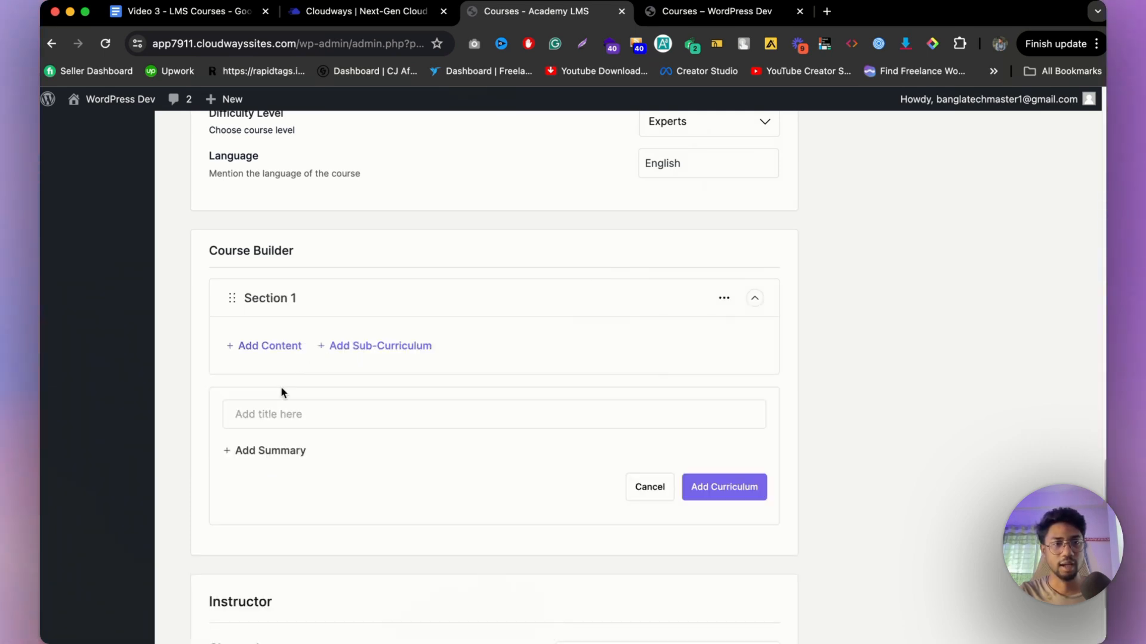
text(Sec)
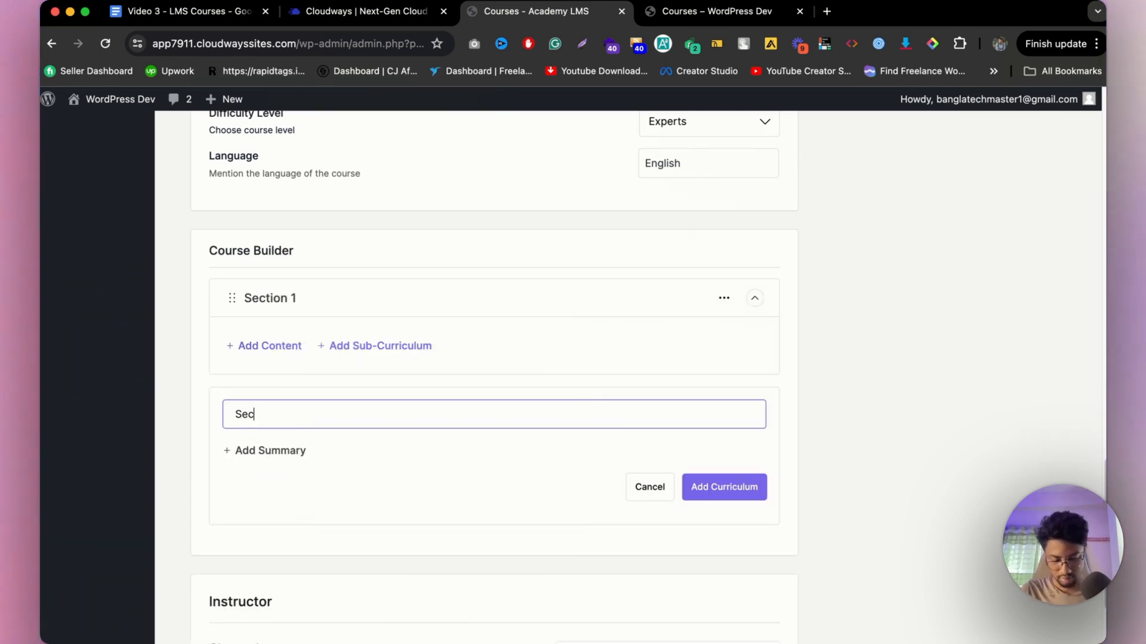
text(tion 2)
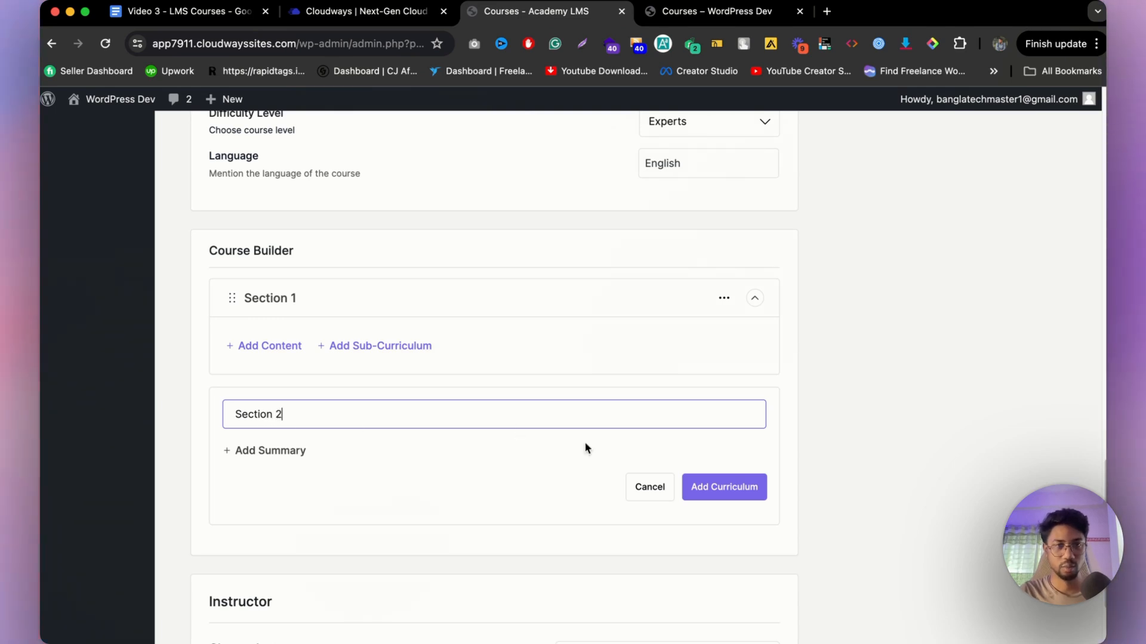
click(732, 494)
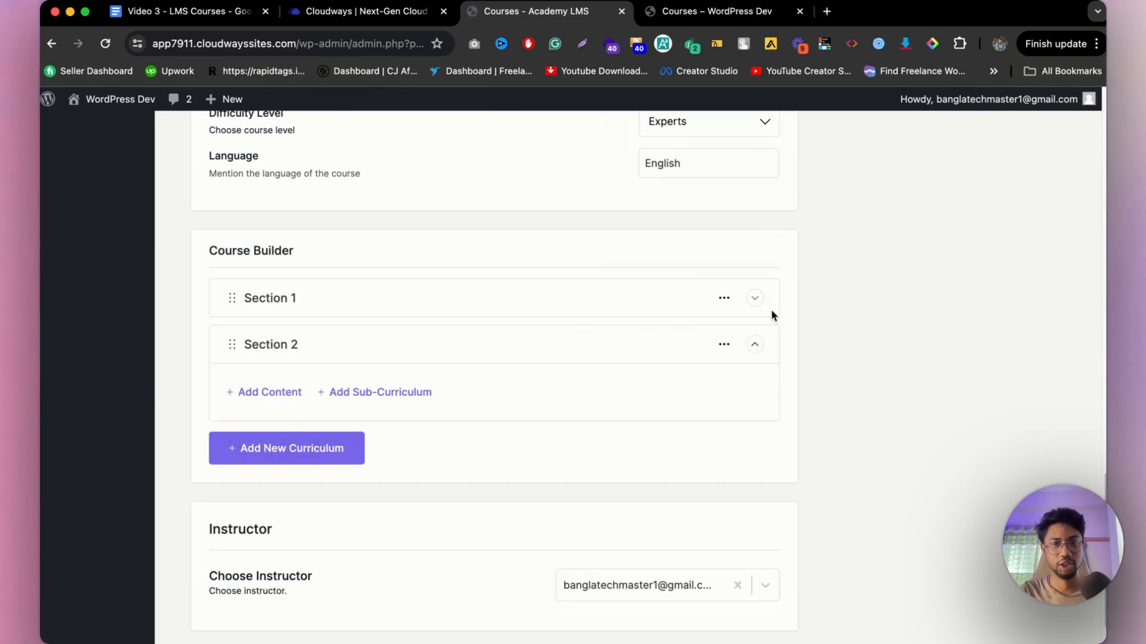
- Expand Section 1 and create a new lesson for it with the title "video 1"
click(756, 301)
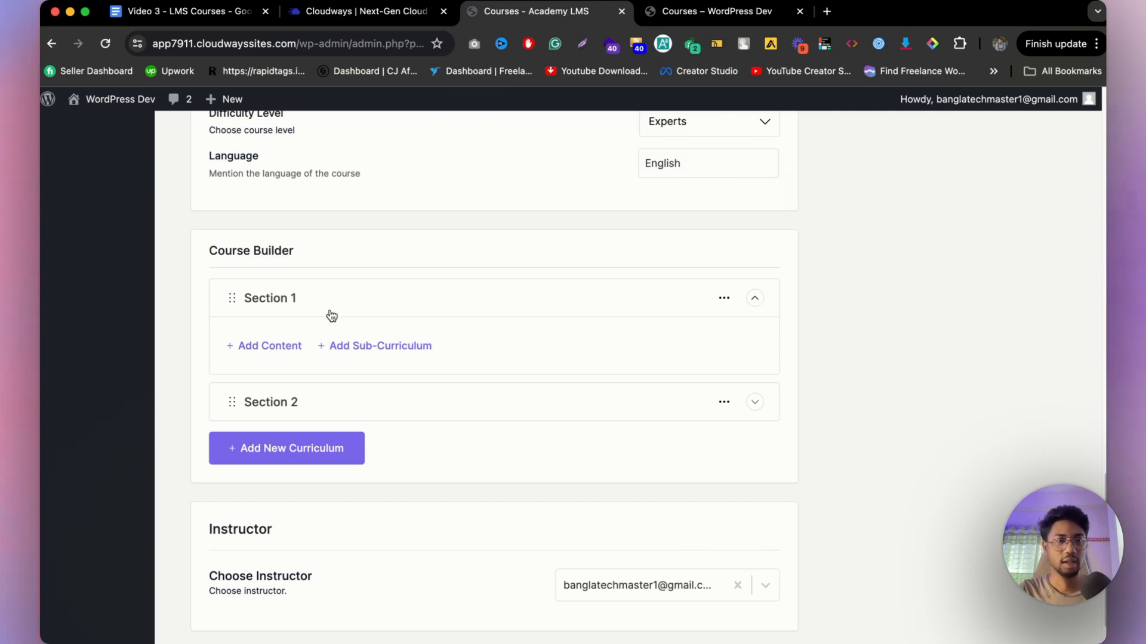
click(293, 341)
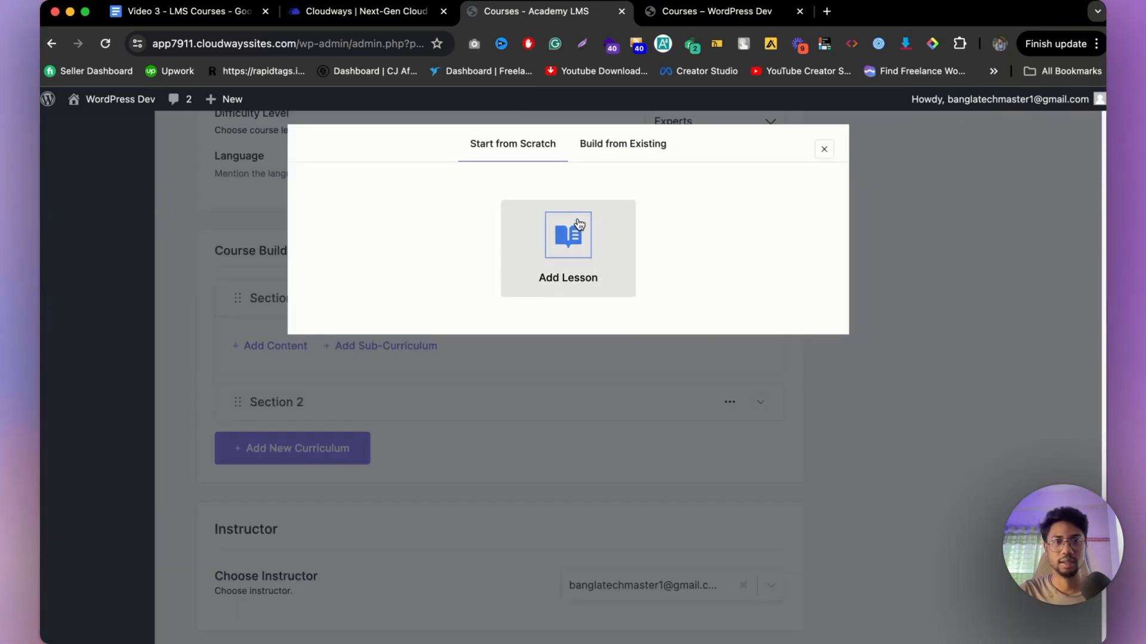
click(594, 156)
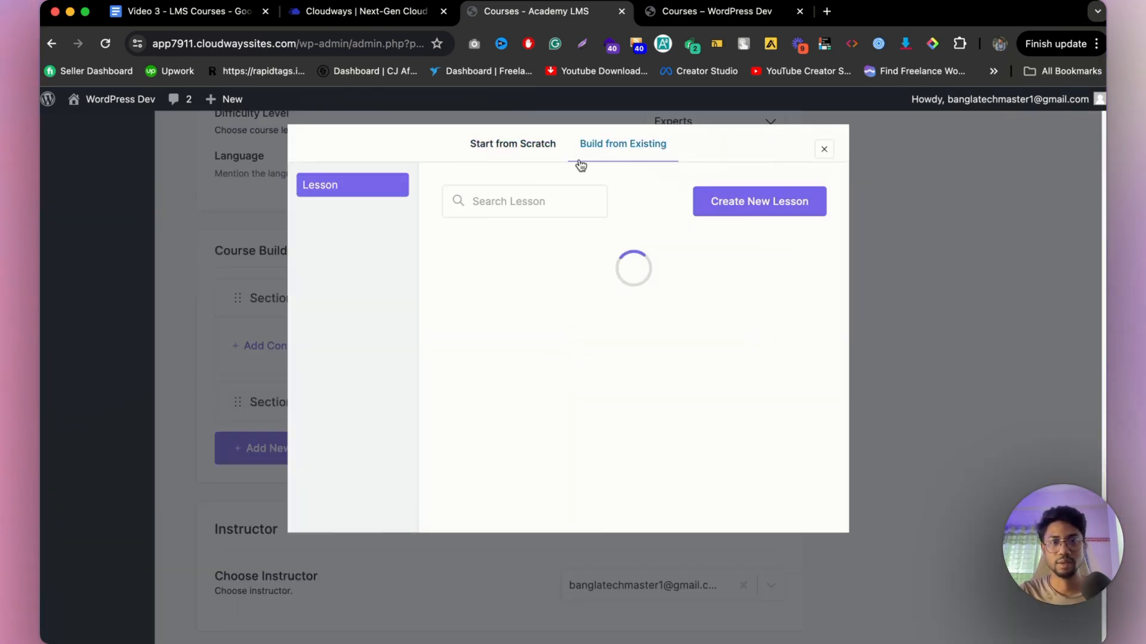
click(723, 210)
click(494, 232)
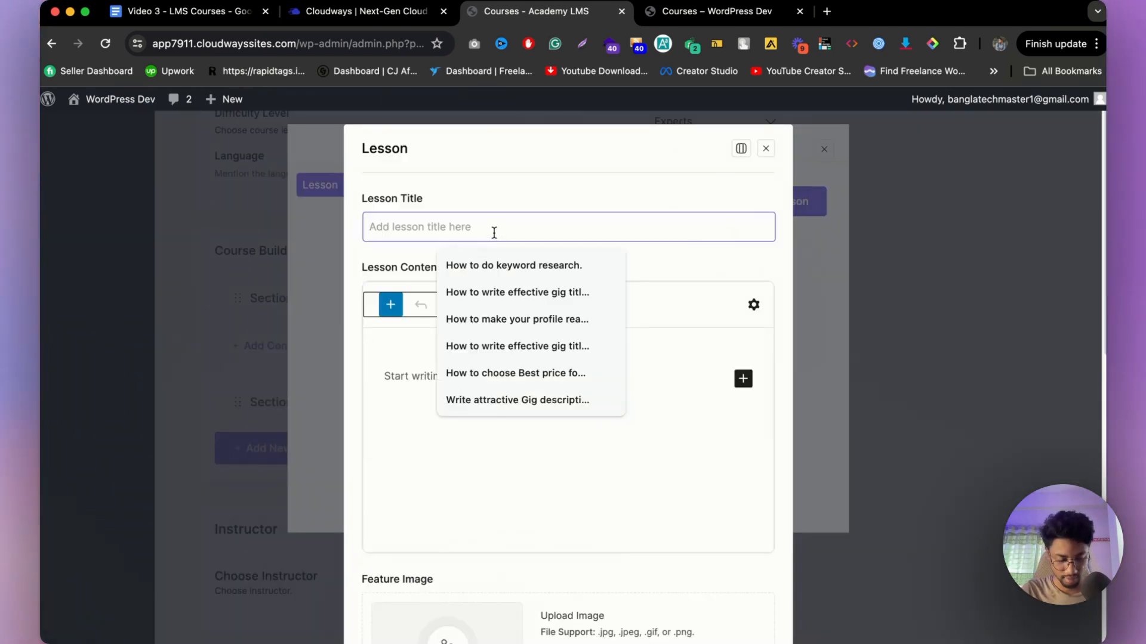
text(video 1)
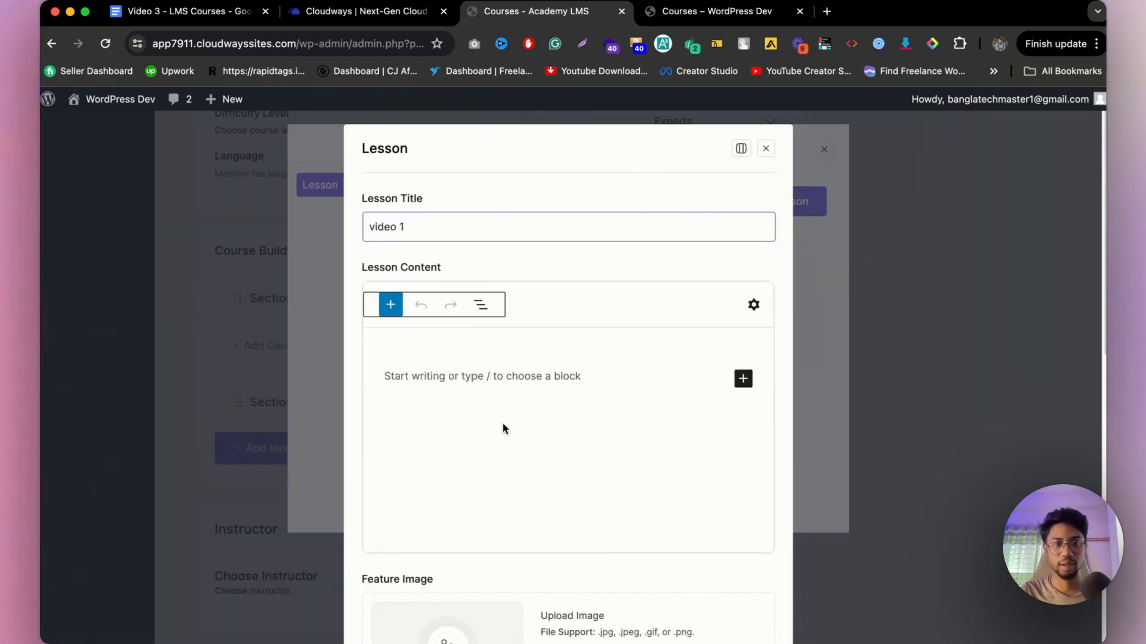
- Examine the lesson form's content editor, feature image, preview option, video source choices, playback time and attachment settings
click(501, 378)
scroll(507, 394, down, 8)
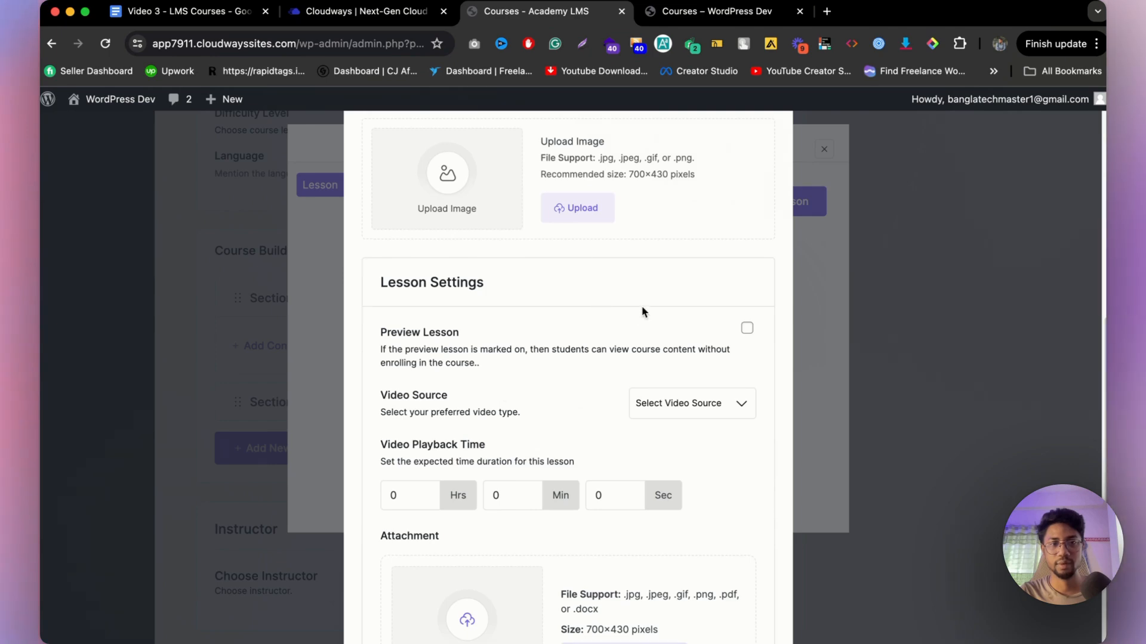
scroll(634, 377, down, 1)
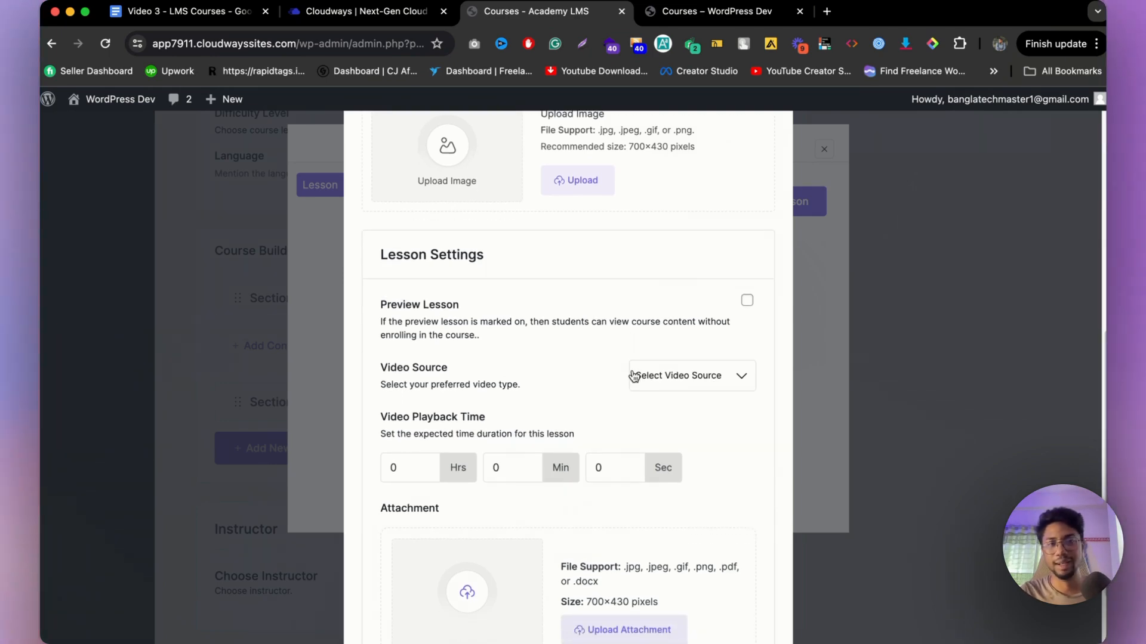
scroll(551, 274, up, 5)
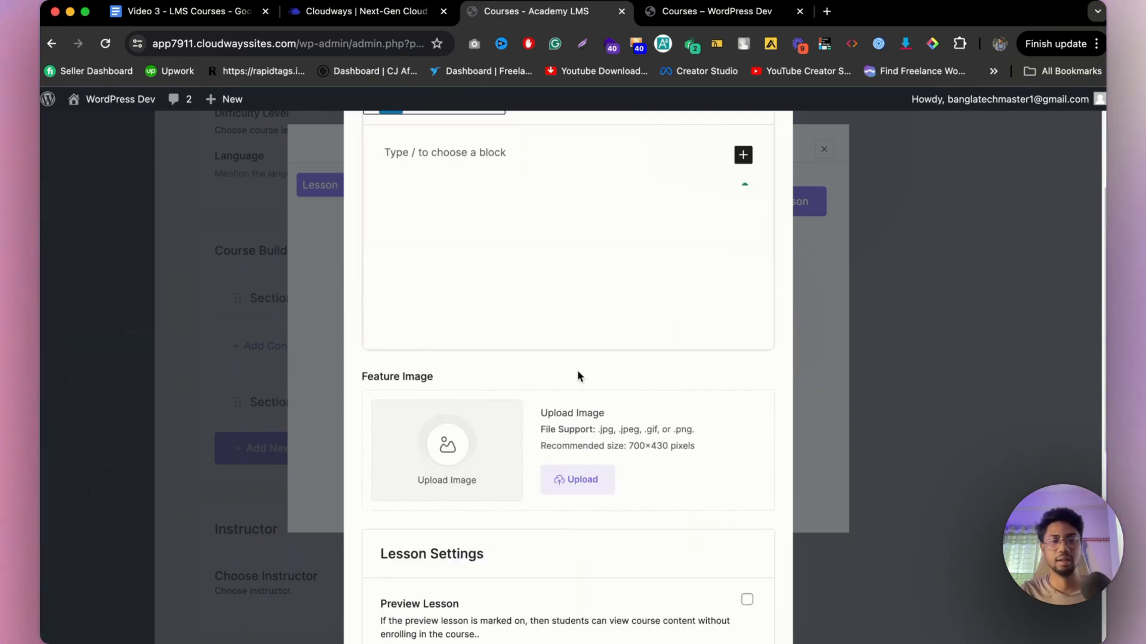
scroll(578, 370, down, 2)
scroll(656, 417, down, 3)
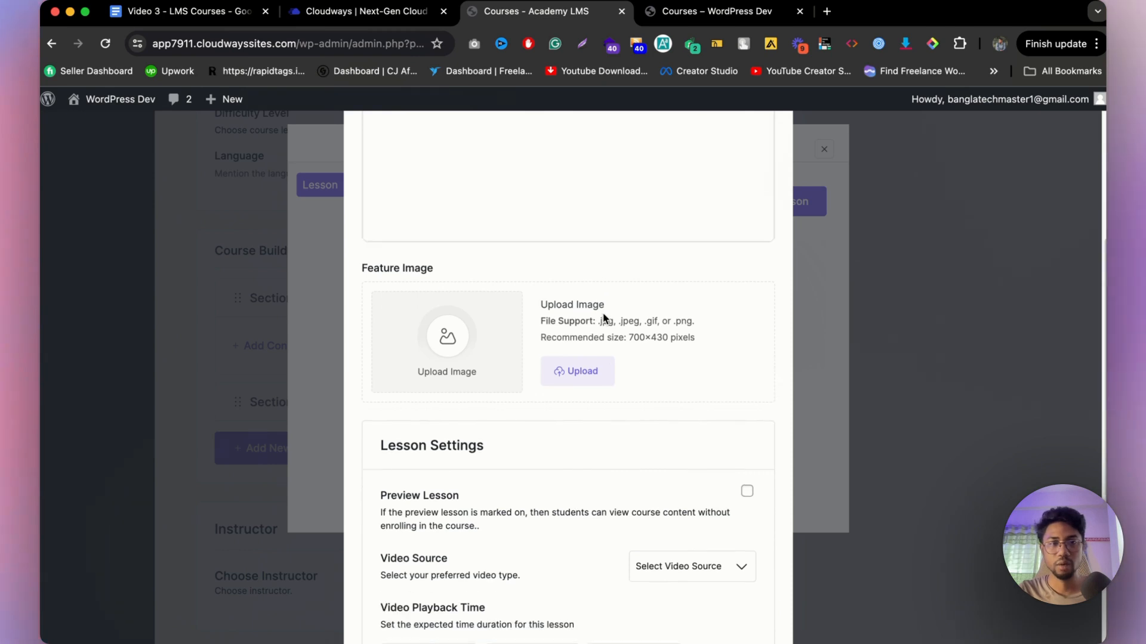
scroll(506, 292, down, 4)
scroll(481, 291, down, 5)
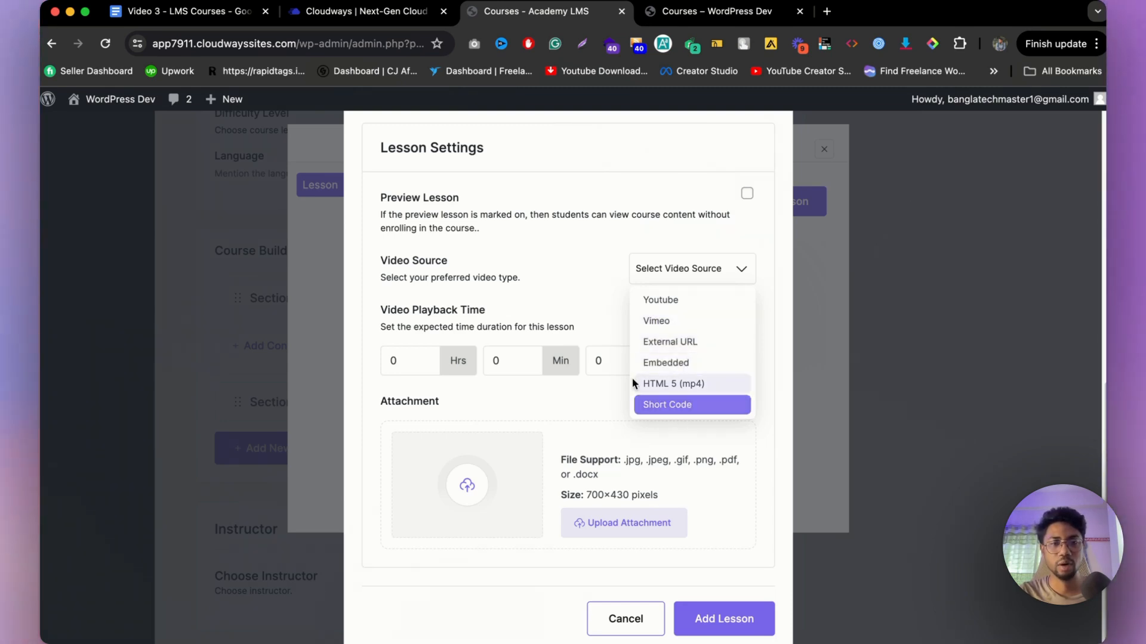
click(588, 287)
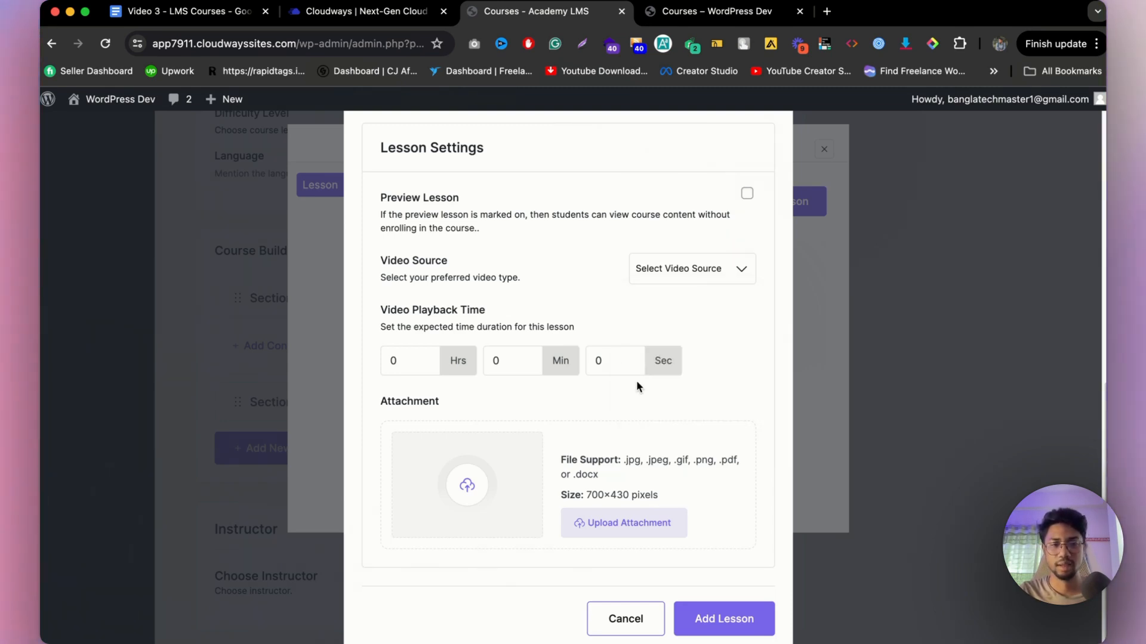
scroll(636, 377, up, 1)
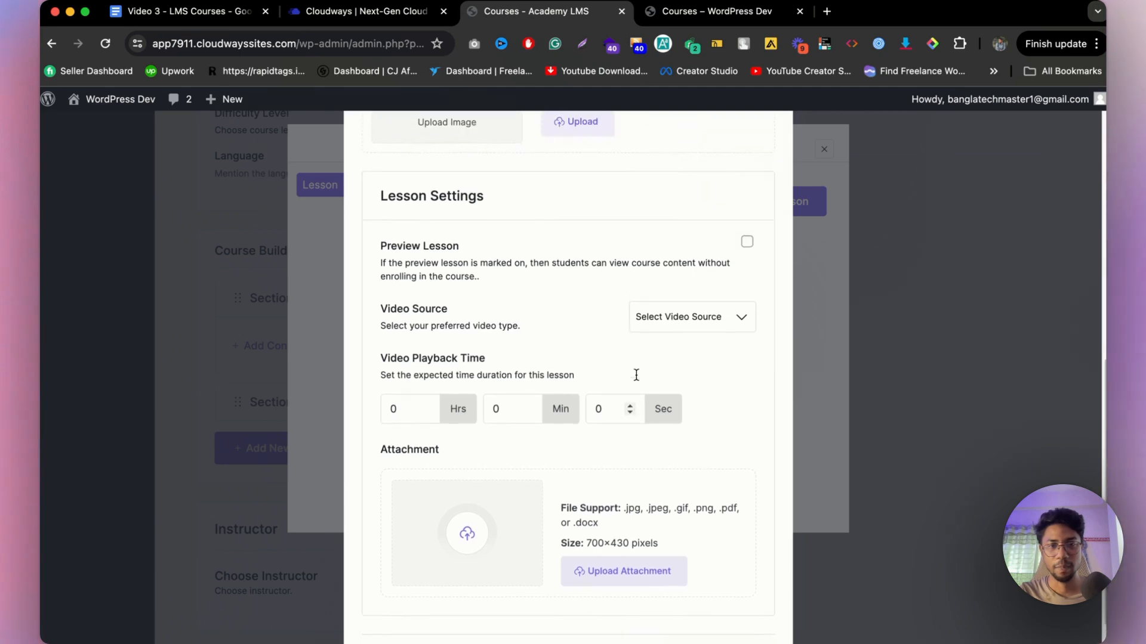
scroll(636, 377, down, 1)
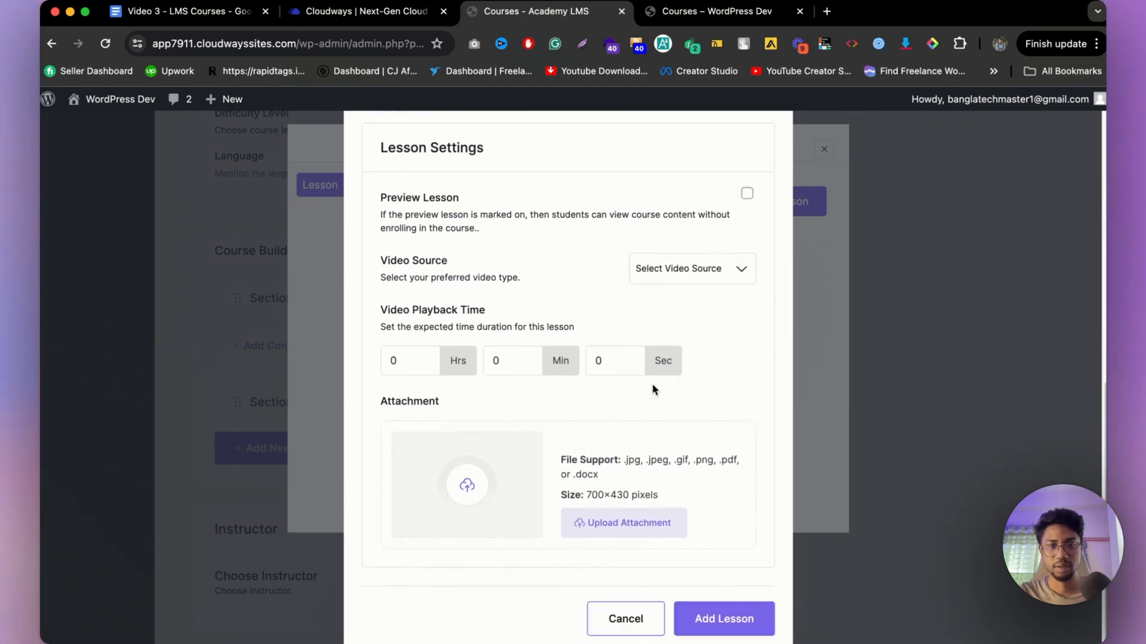
scroll(657, 445, up, 3)
scroll(659, 447, down, 3)
scroll(659, 448, up, 3)
scroll(659, 447, down, 4)
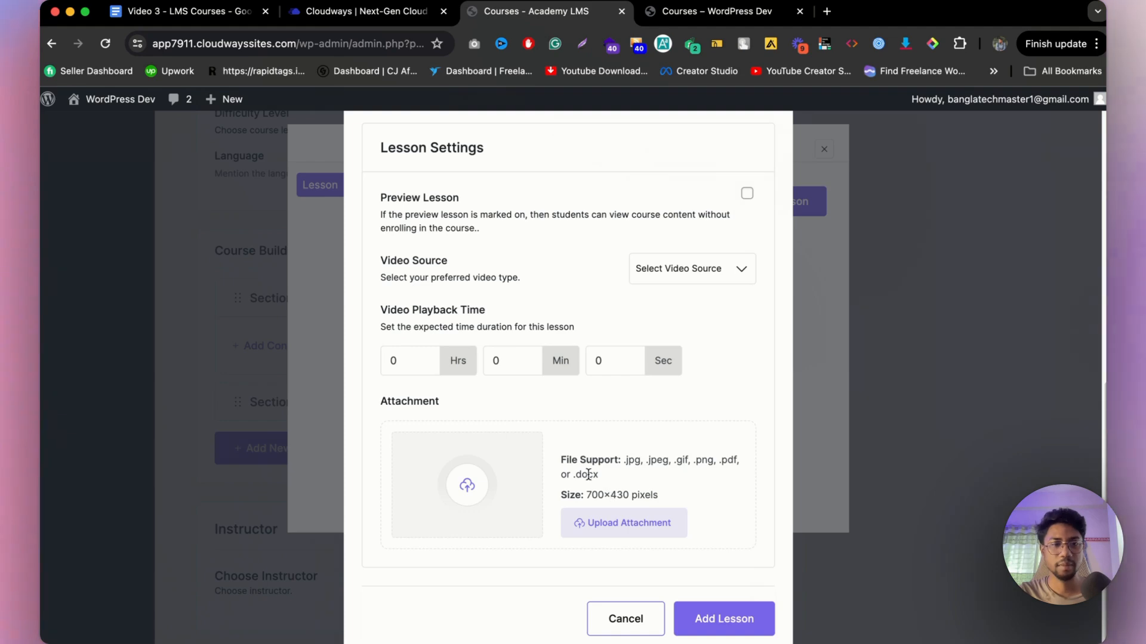
scroll(740, 473, up, 5)
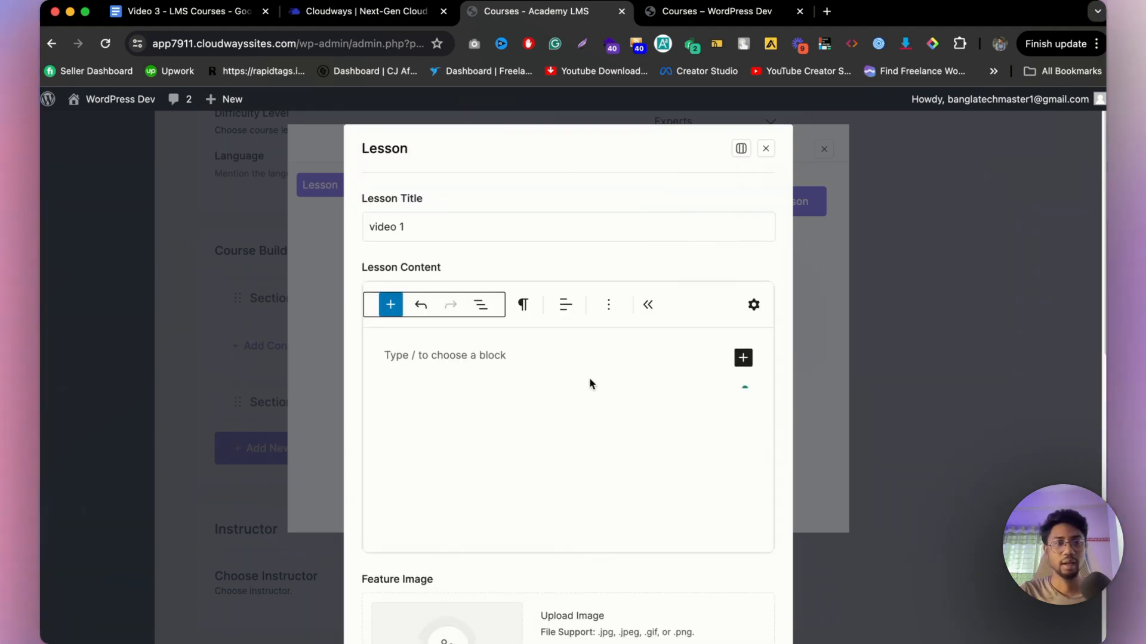
- Enter the placeholder text "dduddjjd" as the lesson content and add the "video 1" lesson
click(525, 356)
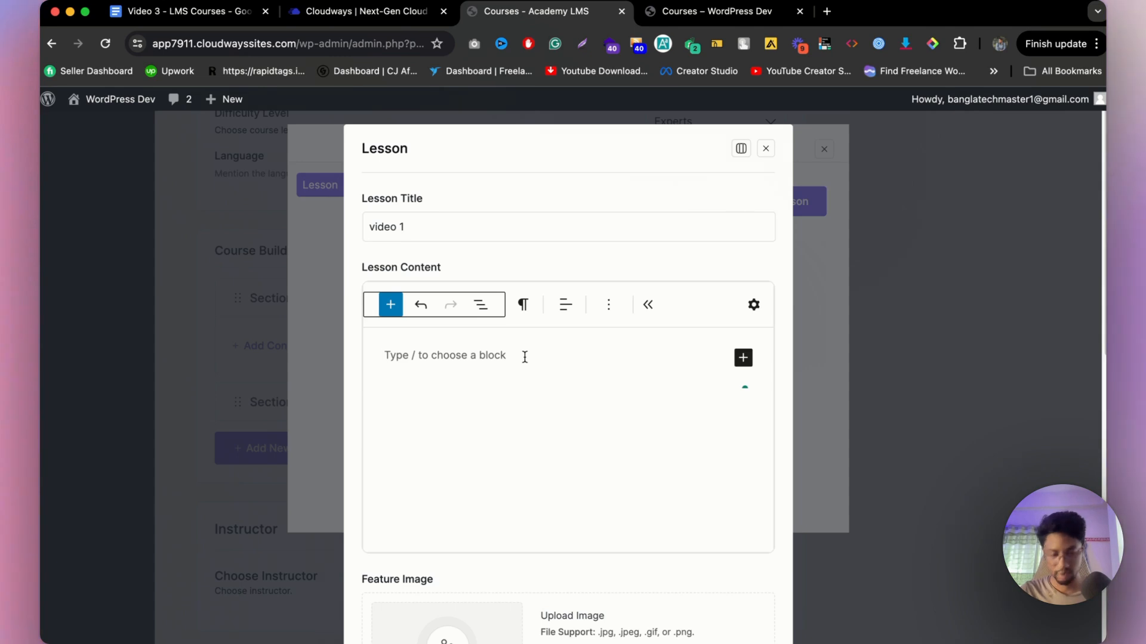
text(/)
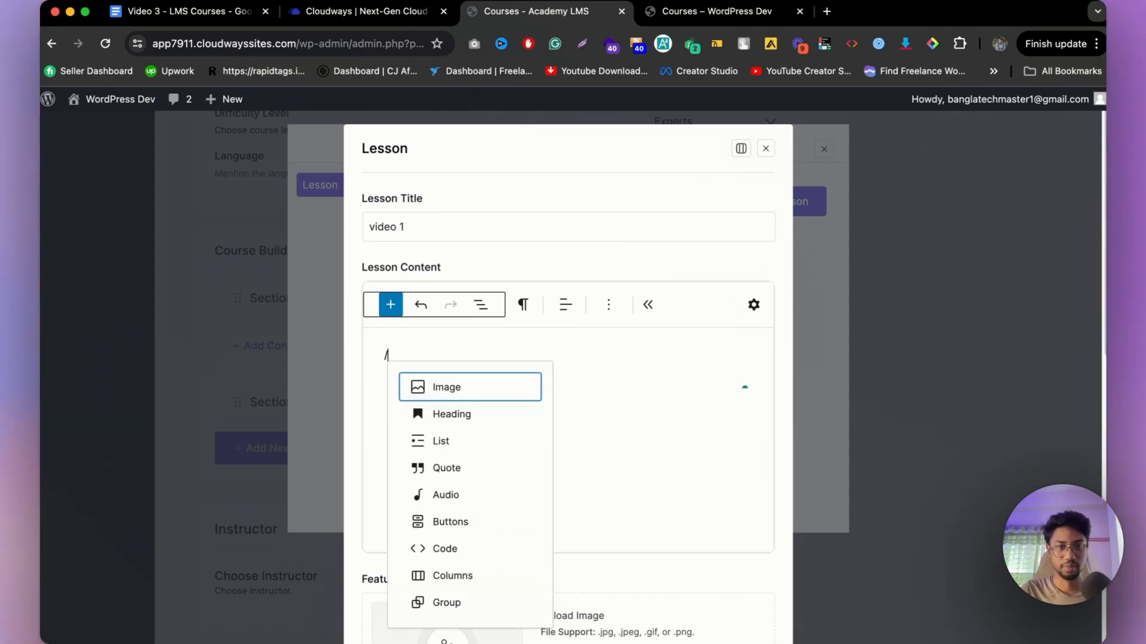
key(BackSpace)
text(/)
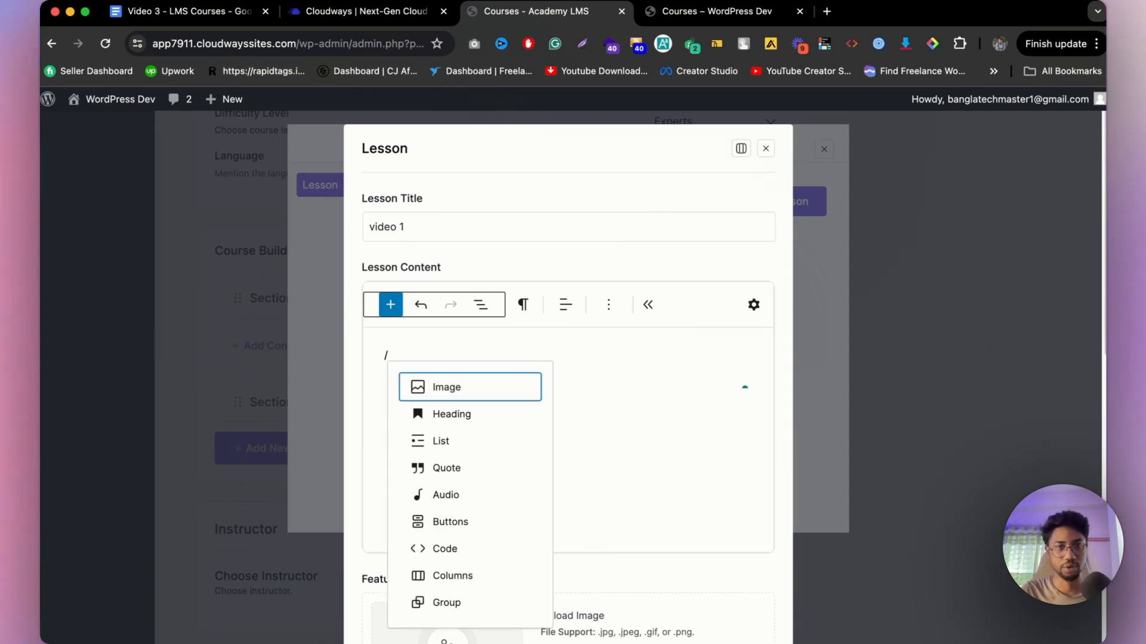
key(BackSpace)
text(dduddjd)
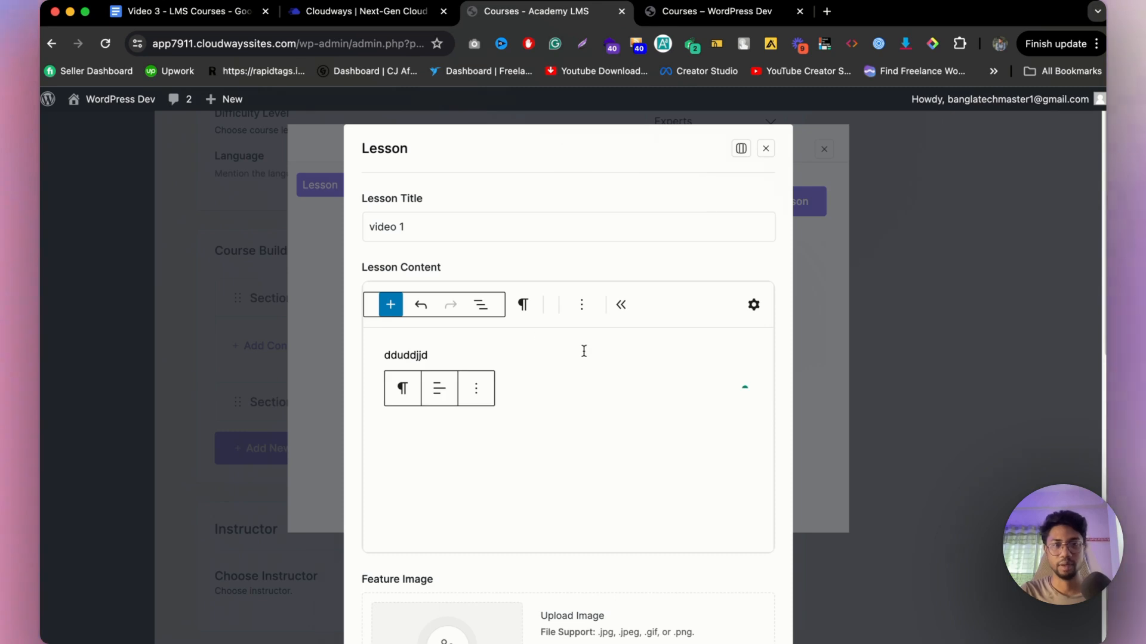
scroll(646, 430, down, 3)
scroll(718, 553, down, 5)
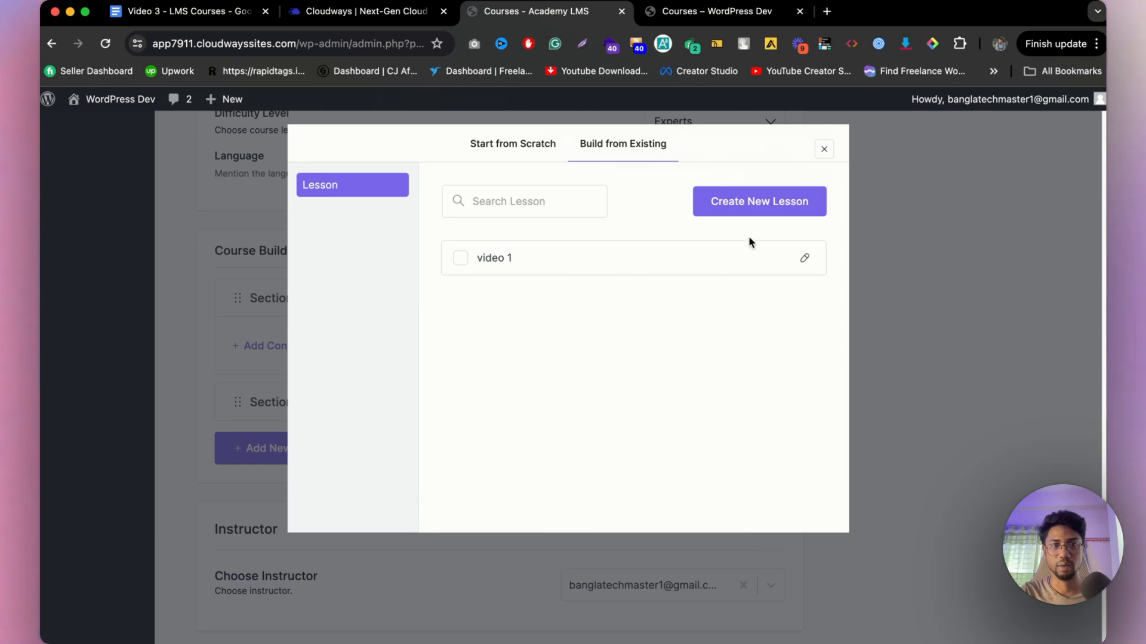
- Create another new lesson titled "video 2" with the default lesson settings
click(755, 214)
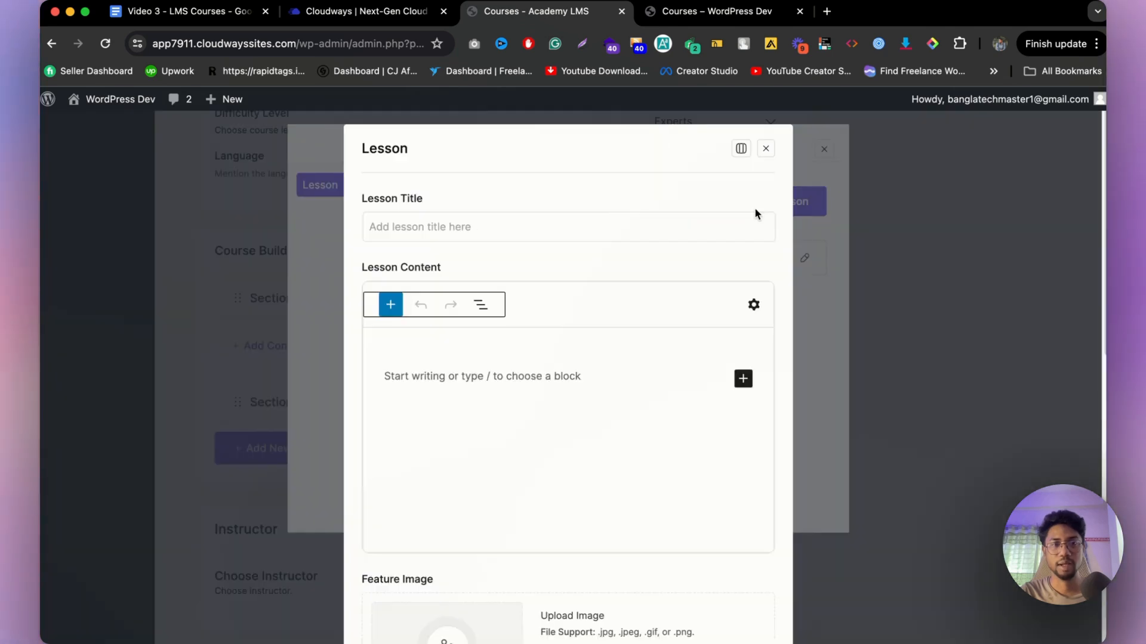
click(563, 239)
text(v2)
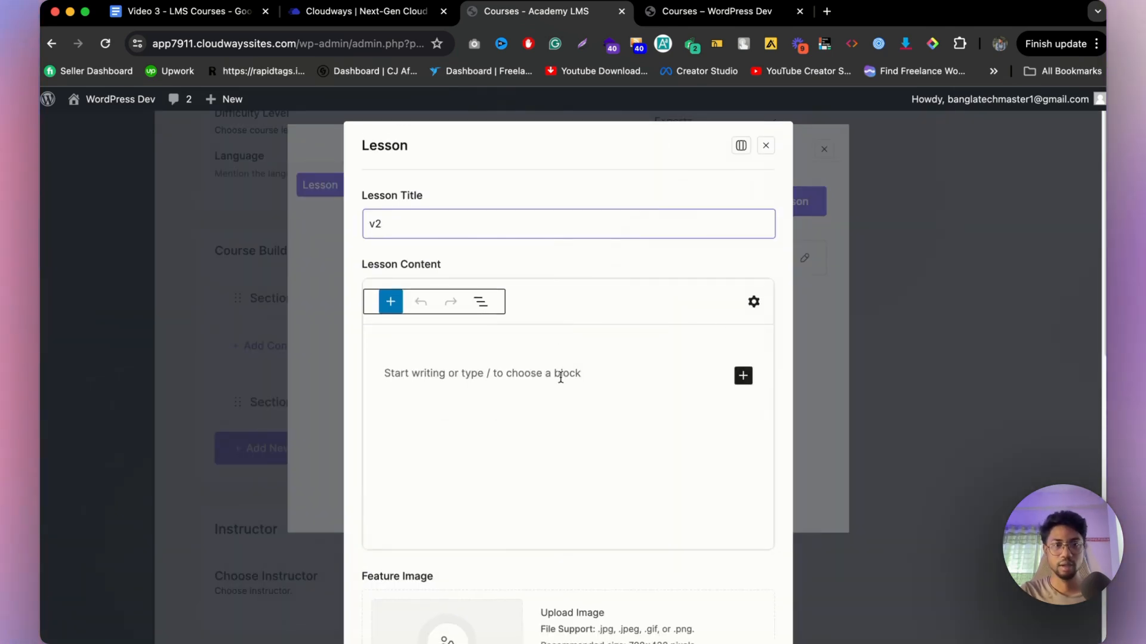
key(Left)
text(ideo)
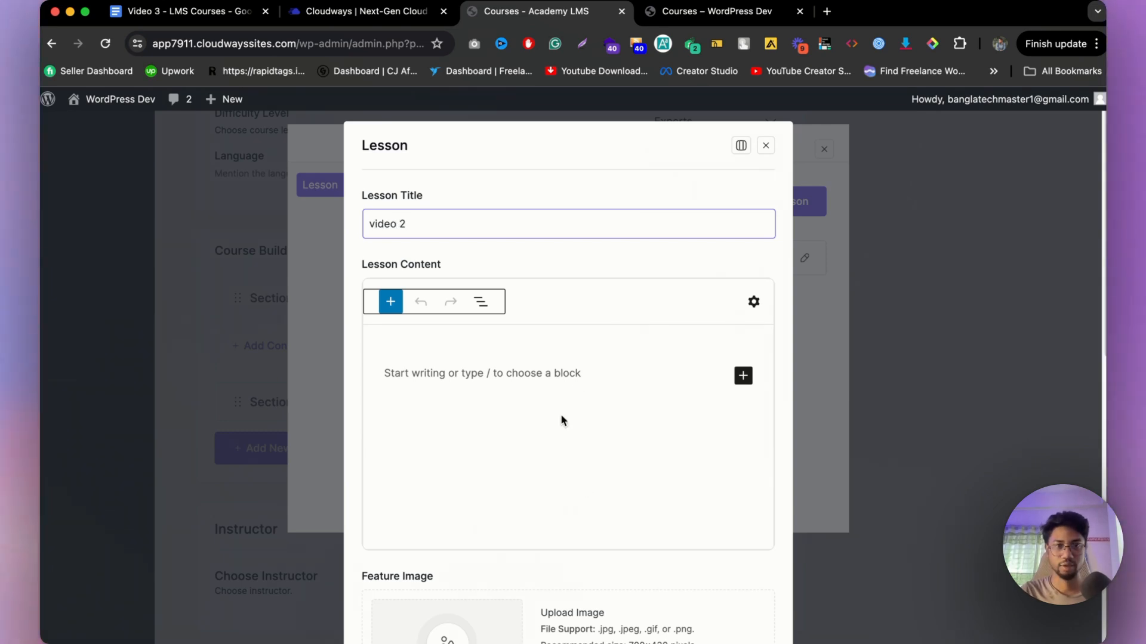
scroll(597, 441, down, 10)
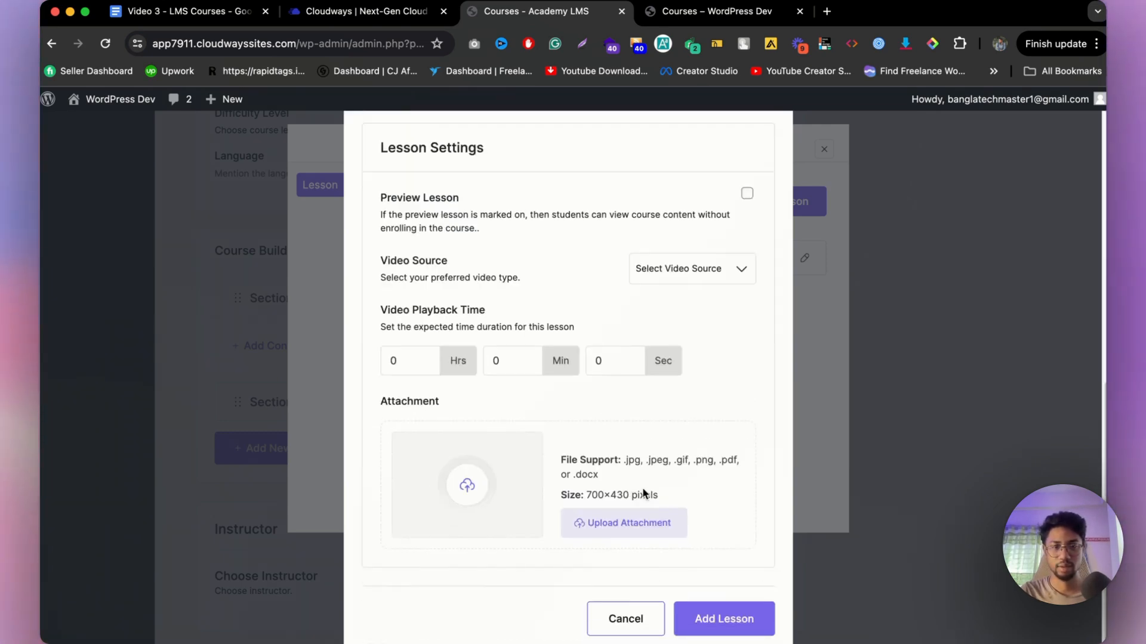
click(719, 618)
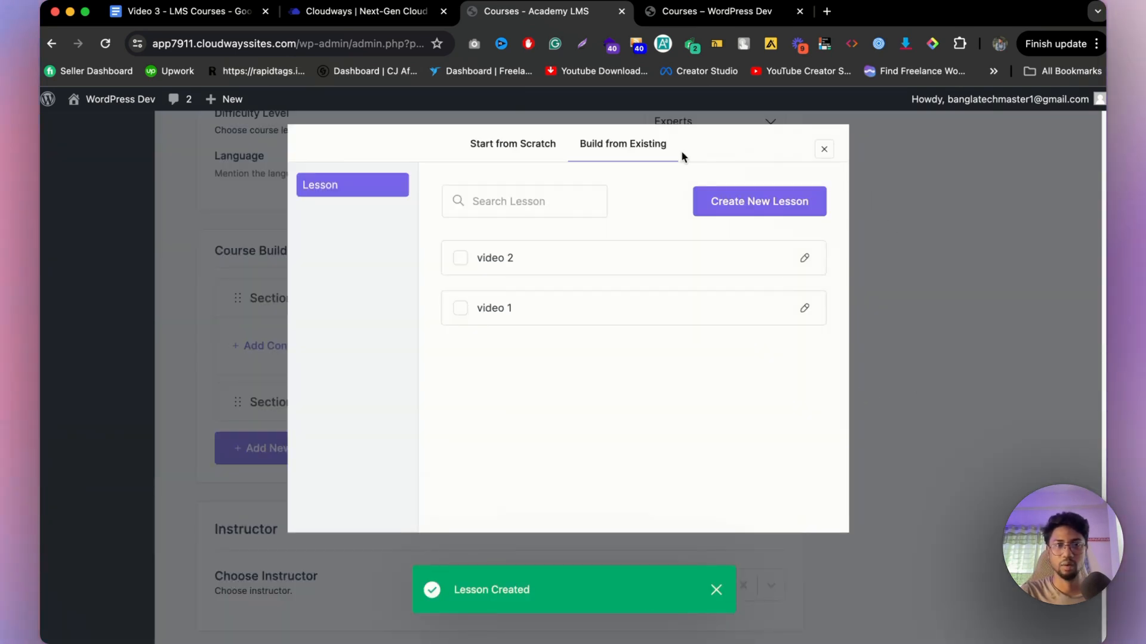
- Add the existing lessons "video 2" and "video 1" to Section 1 in the Course Builder
click(823, 149)
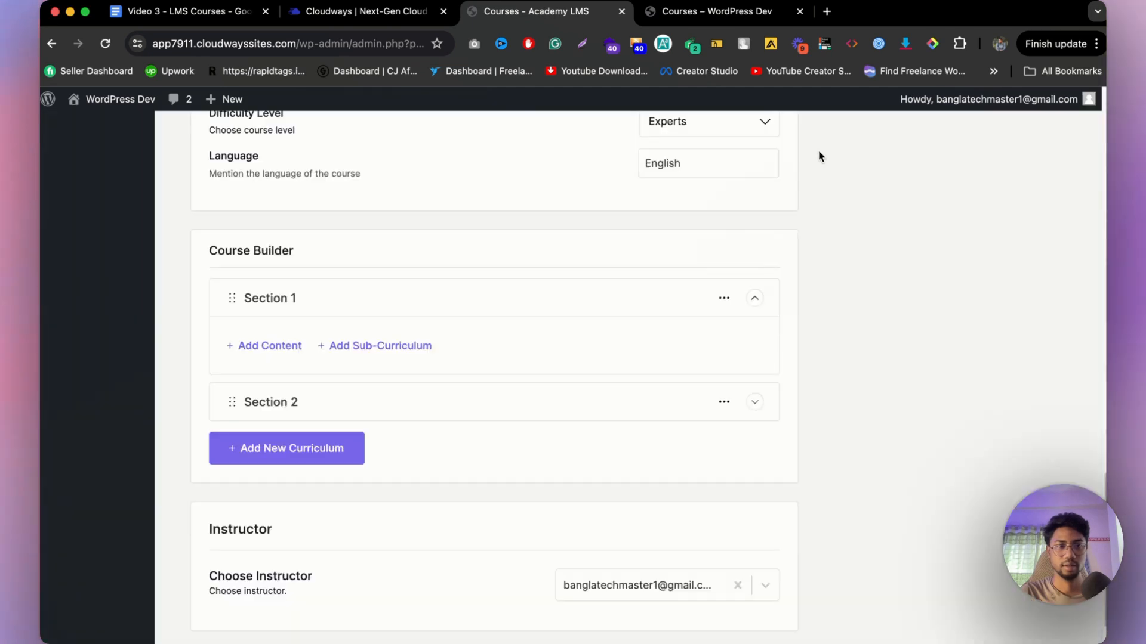
click(755, 299)
click(755, 302)
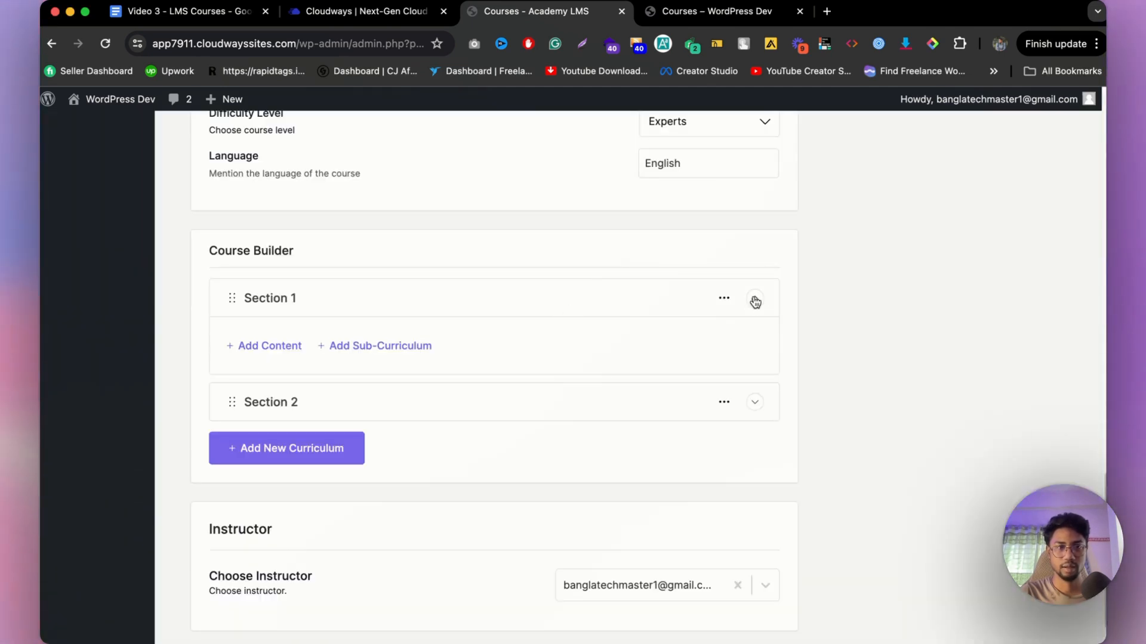
click(280, 345)
click(602, 150)
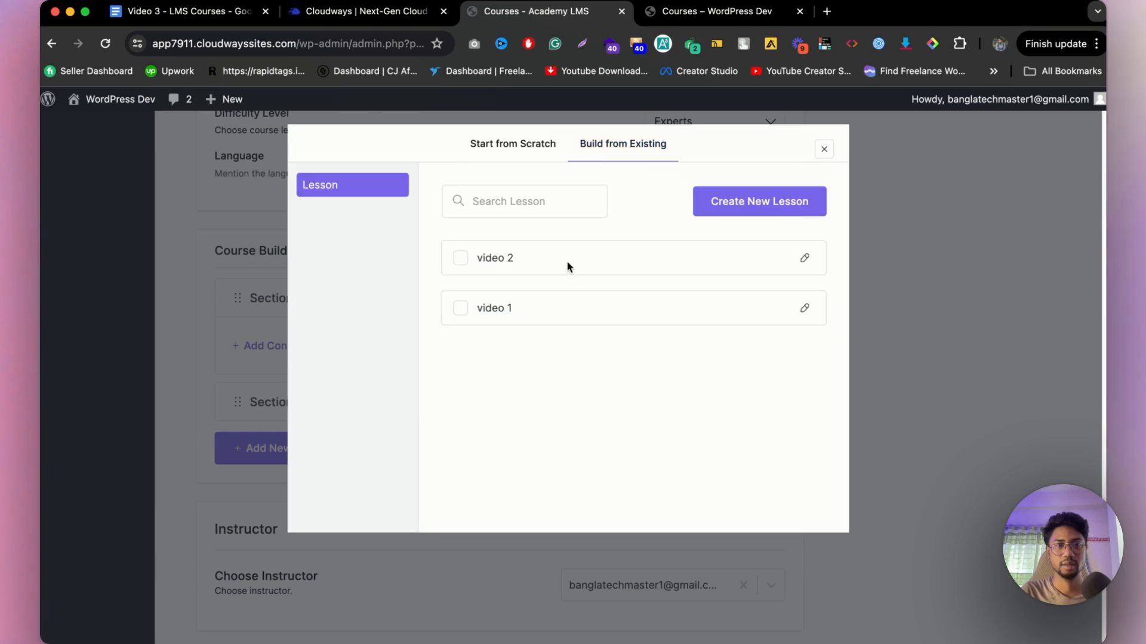
click(460, 258)
click(459, 310)
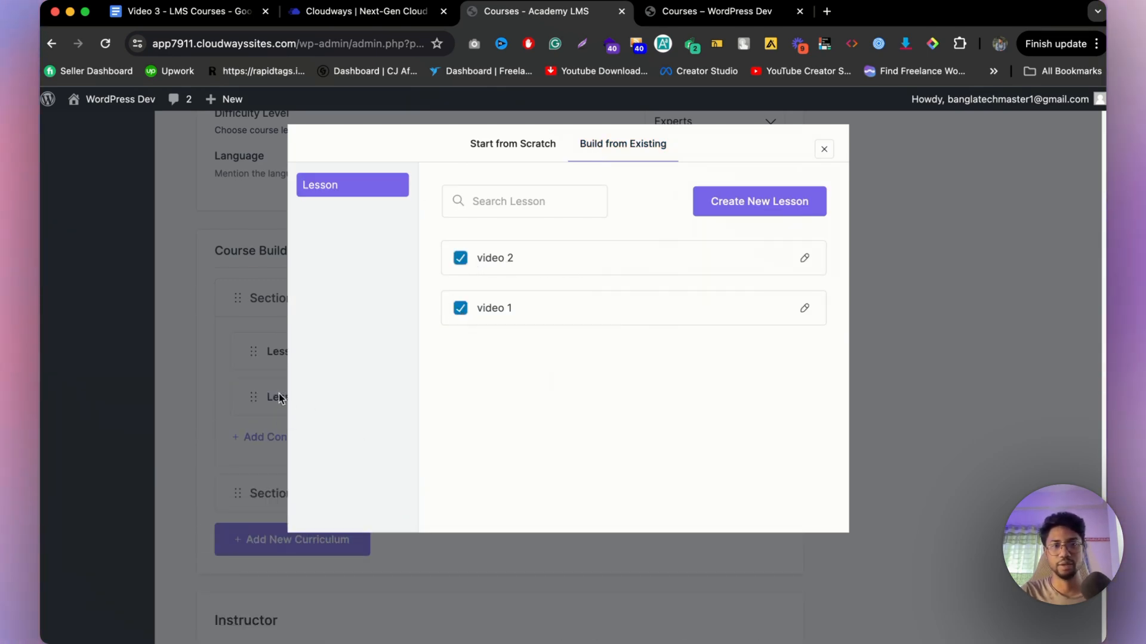
click(825, 149)
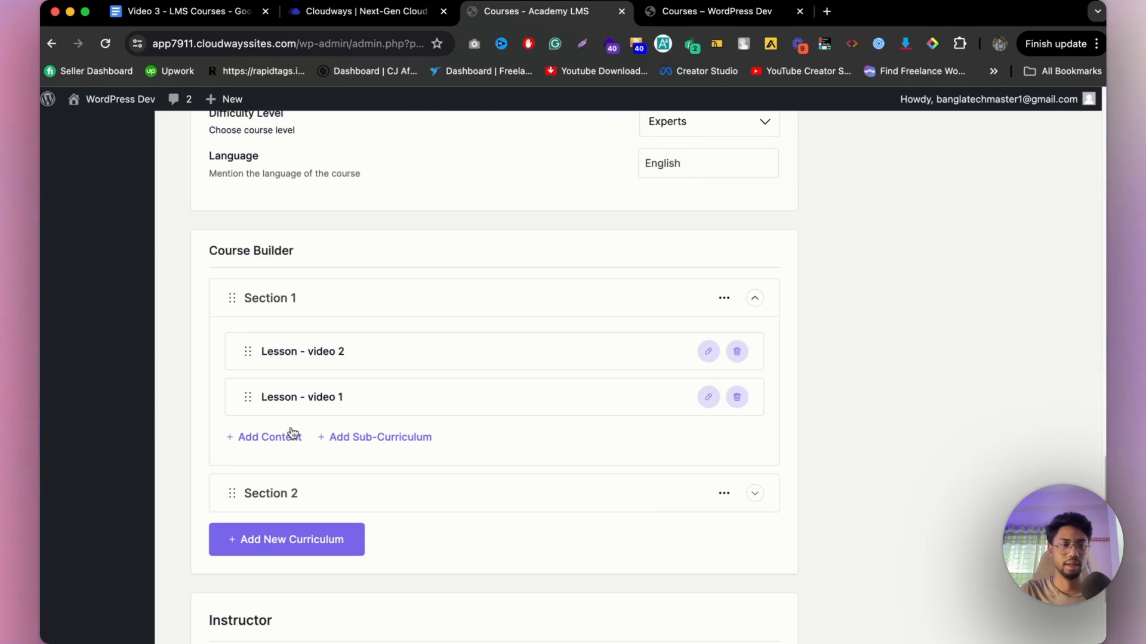
- Remove the "video 1" lesson from Section 1 and add it back from the existing lessons
click(737, 397)
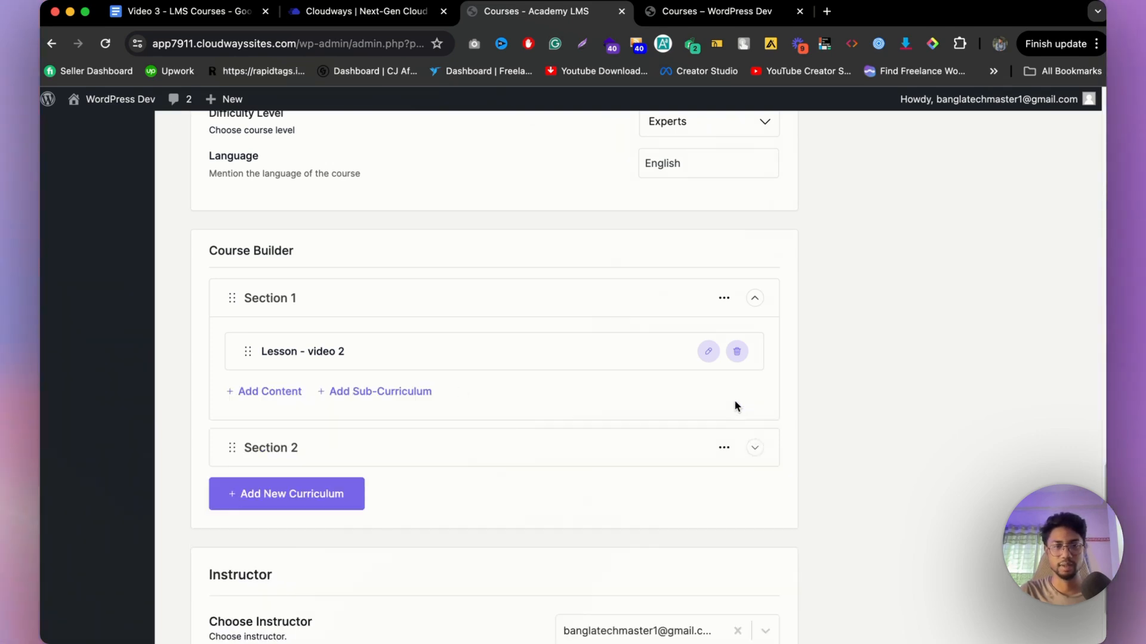
click(301, 392)
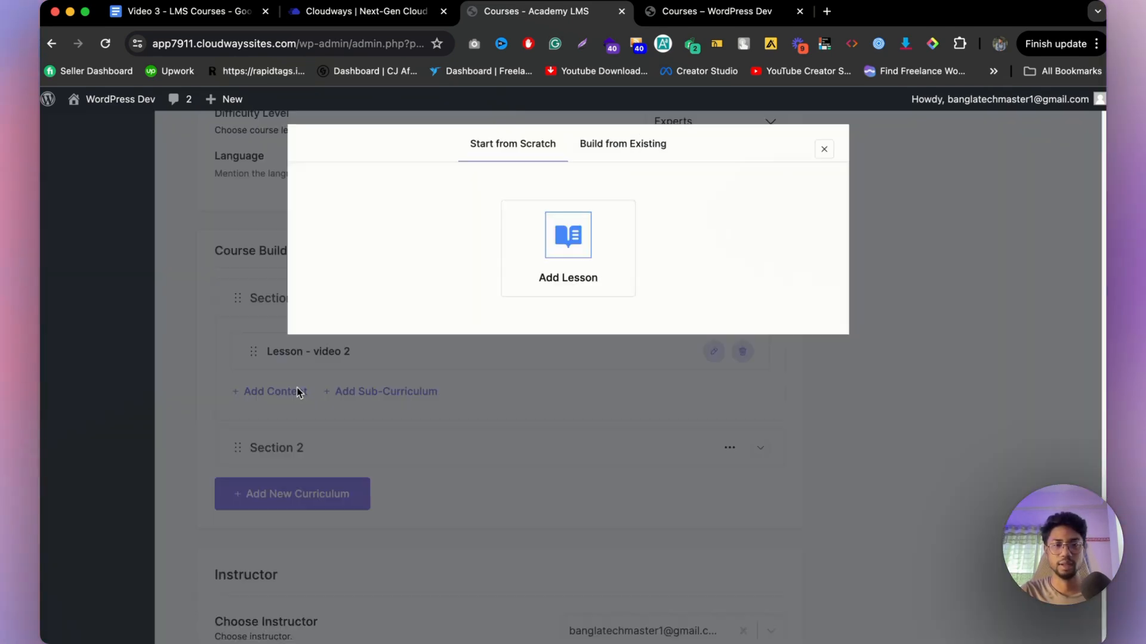
click(653, 156)
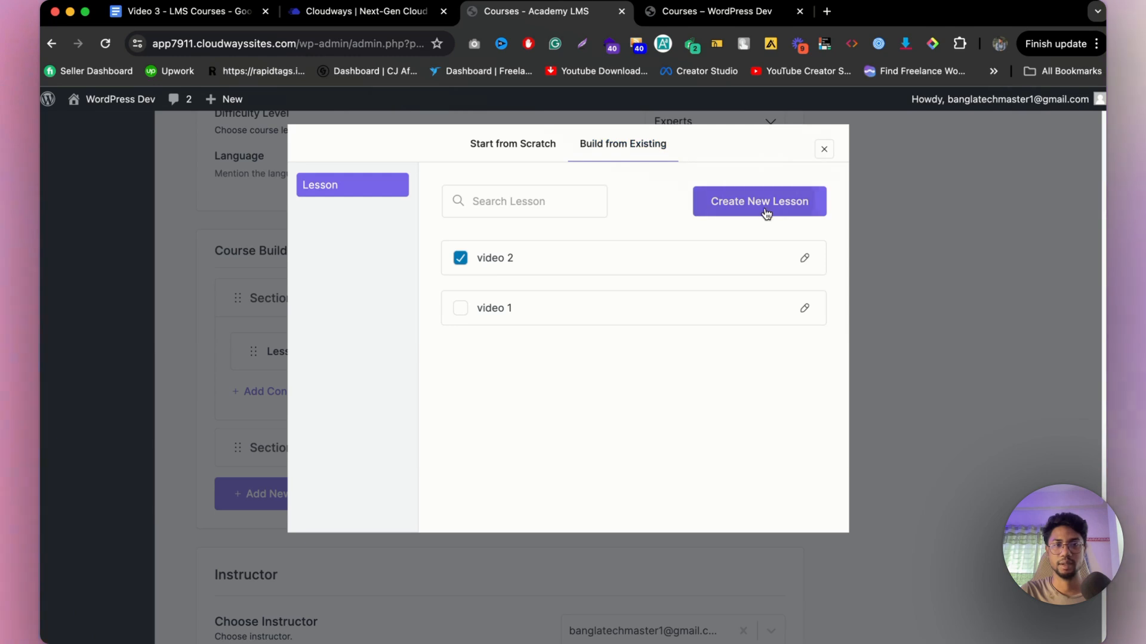
click(460, 308)
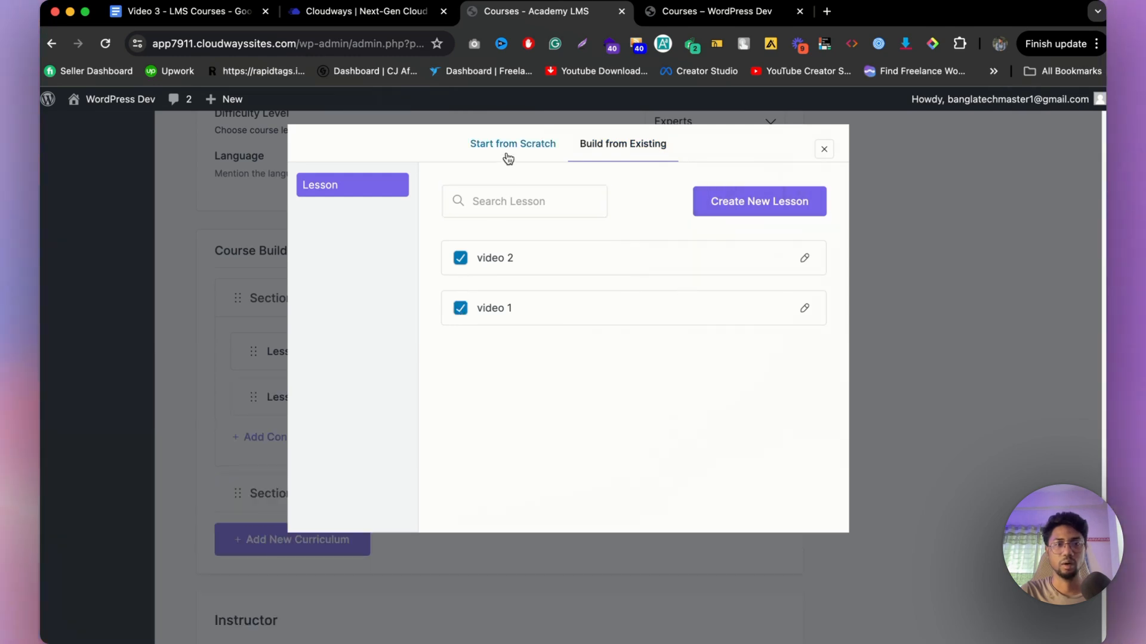
click(506, 155)
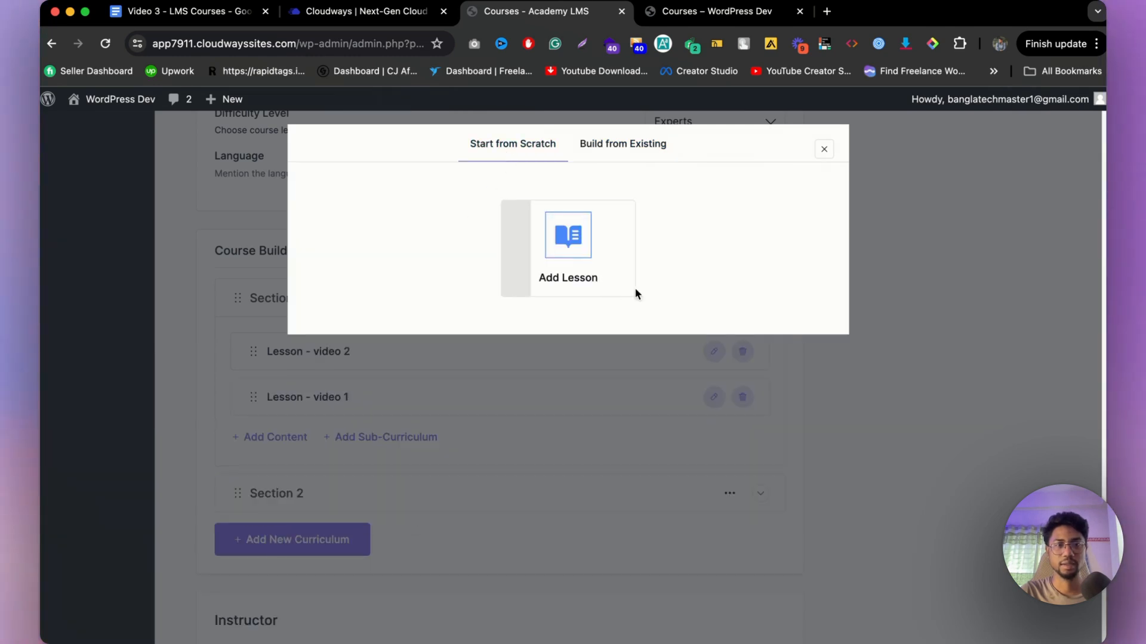
click(824, 150)
- Check the available instructor choices and set the course title to "course 1"
scroll(594, 406, down, 3)
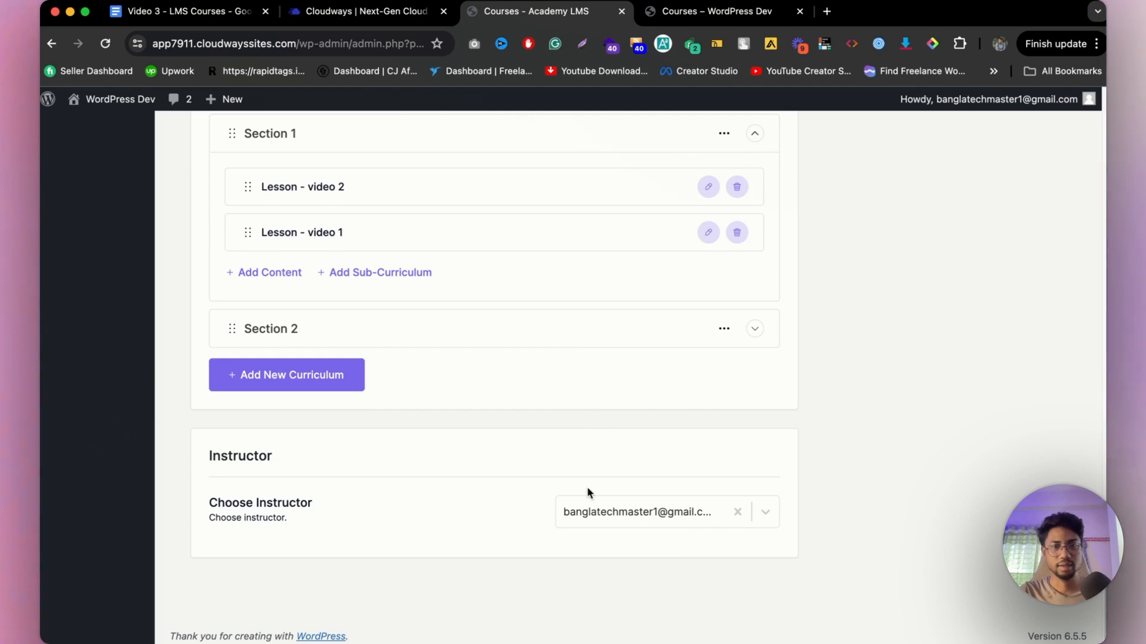
click(765, 513)
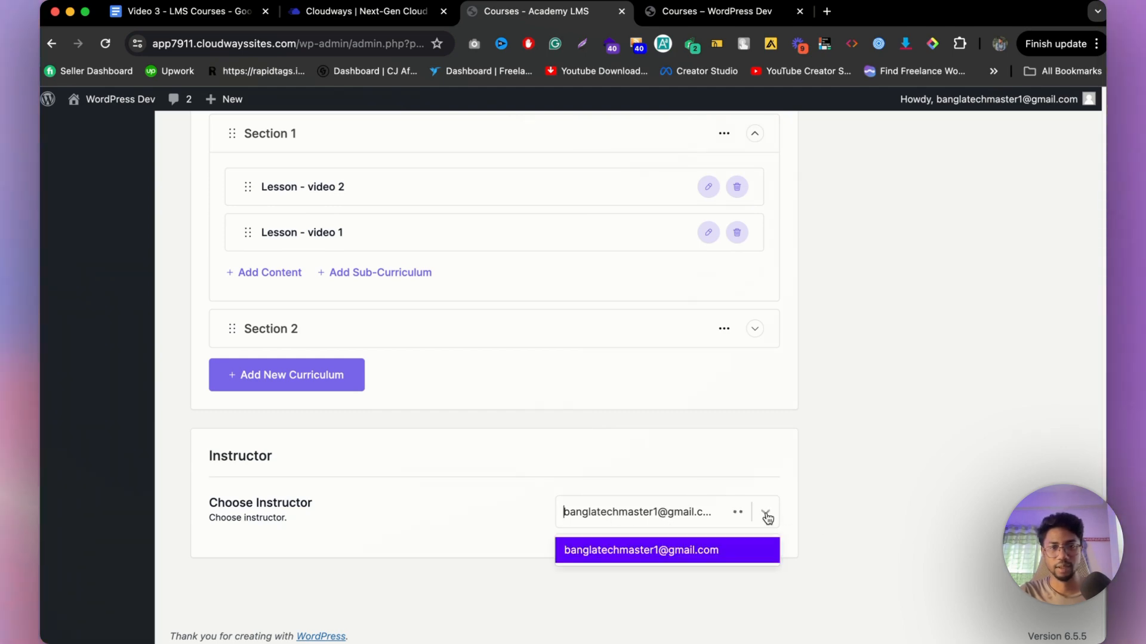
click(767, 514)
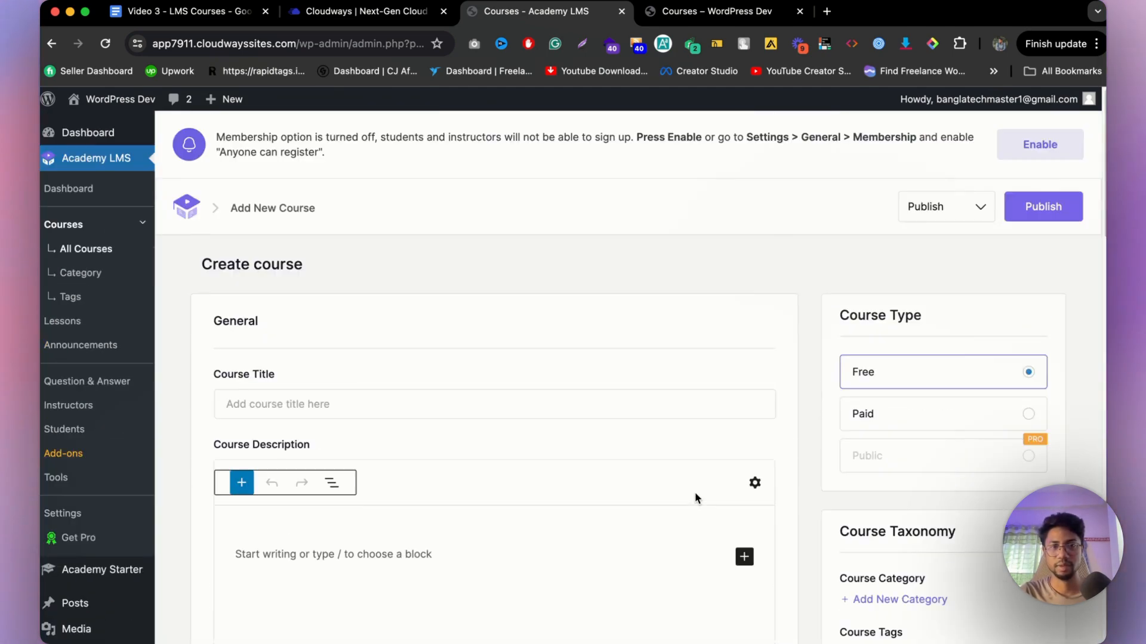
click(406, 391)
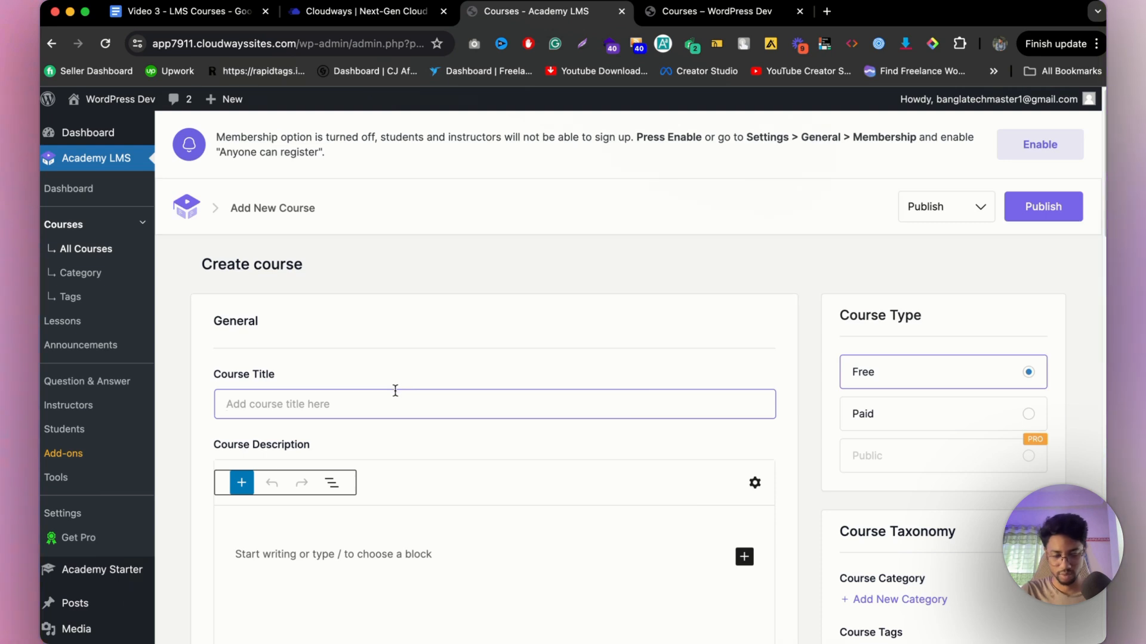
text(course 1)
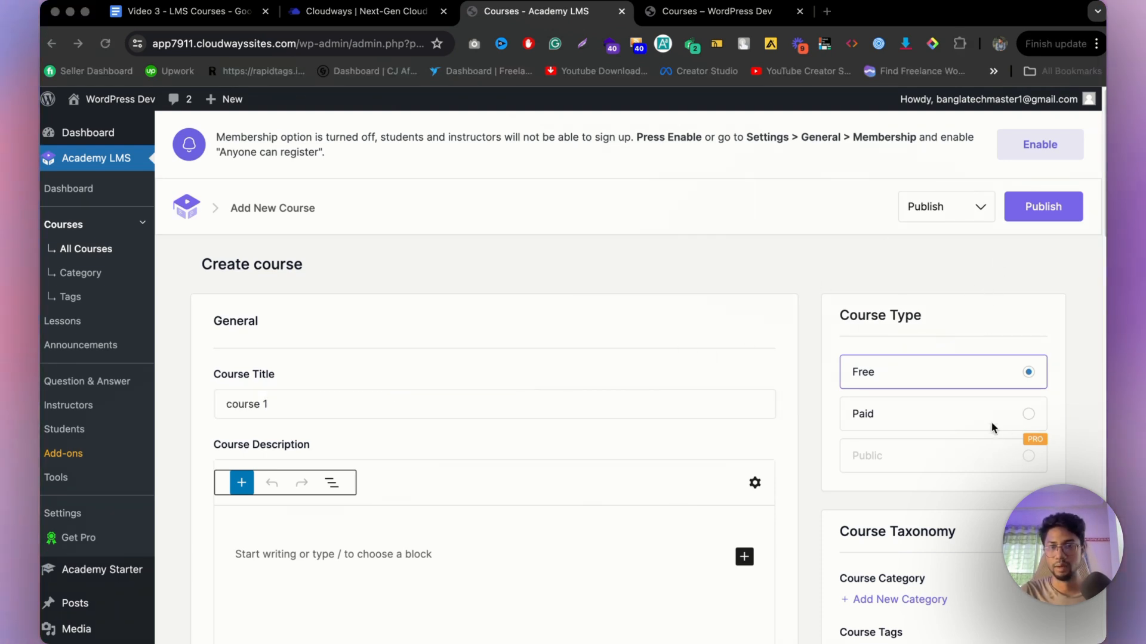
- Examine the WooCommerce product choices offered for the Paid course type, and set the course type back to Free
click(1014, 418)
scroll(922, 334, down, 4)
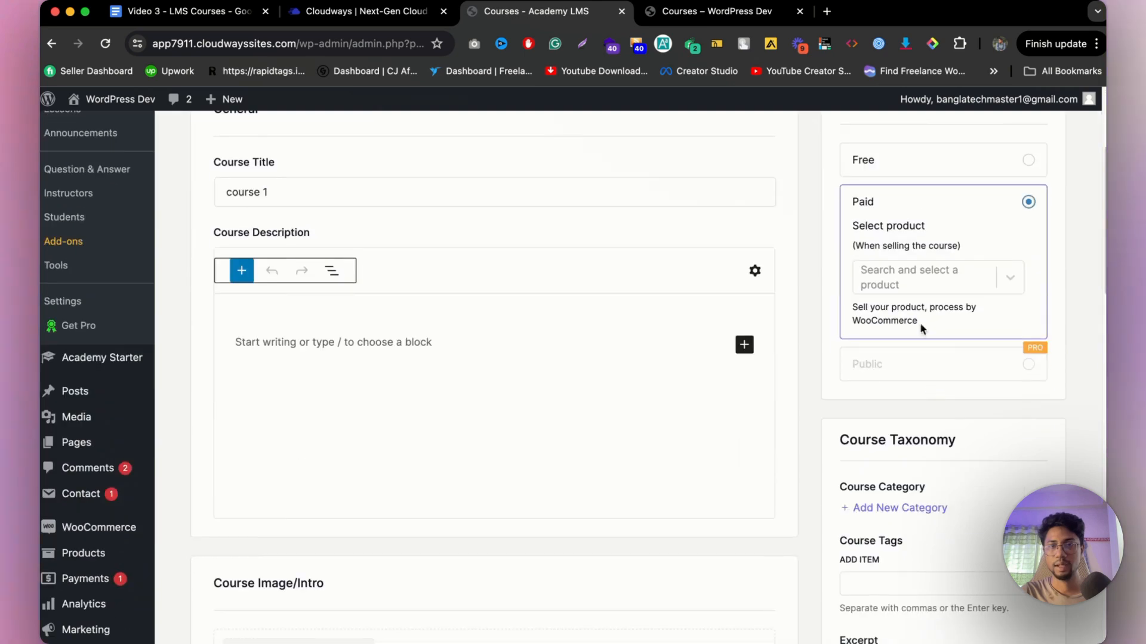
click(924, 271)
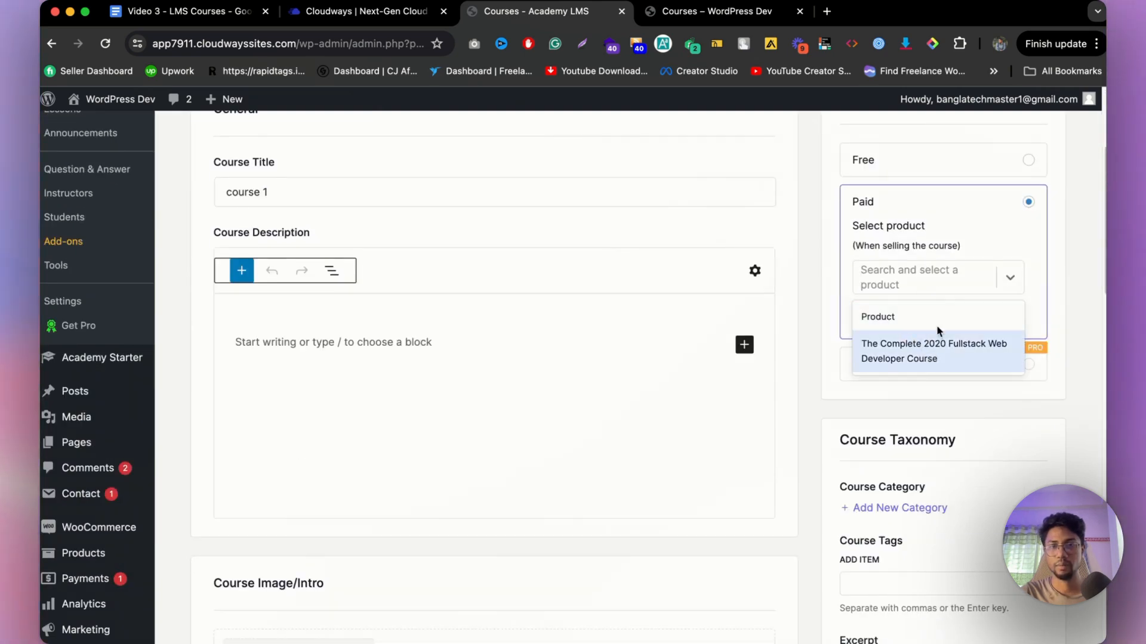
click(935, 285)
scroll(57, 459, up, 1)
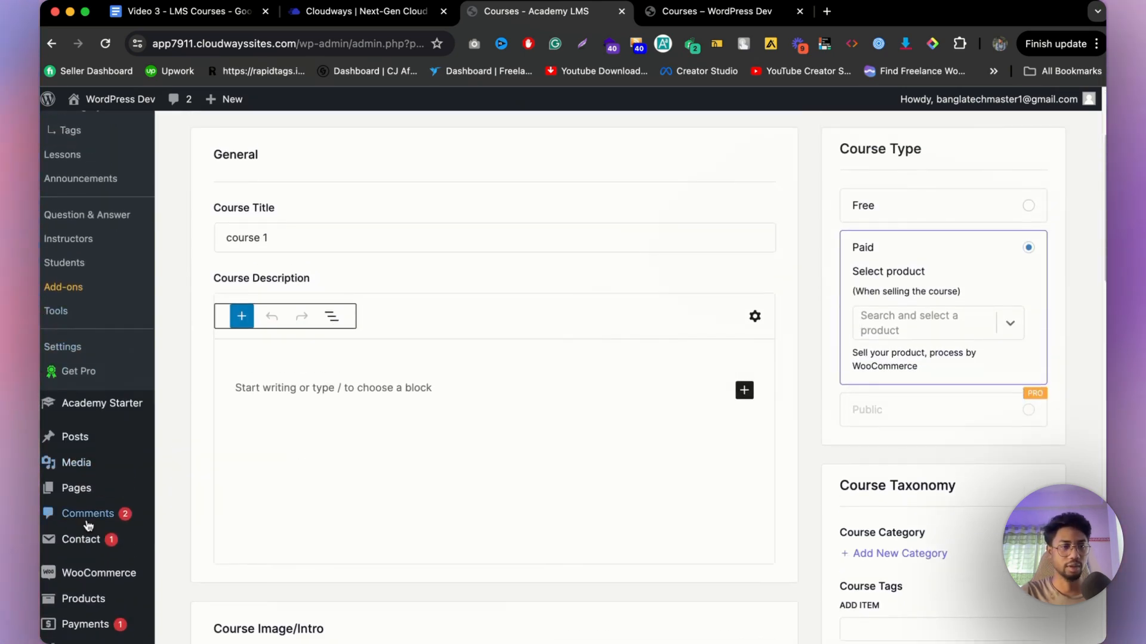
scroll(89, 453, down, 3)
mouse_move(123, 401)
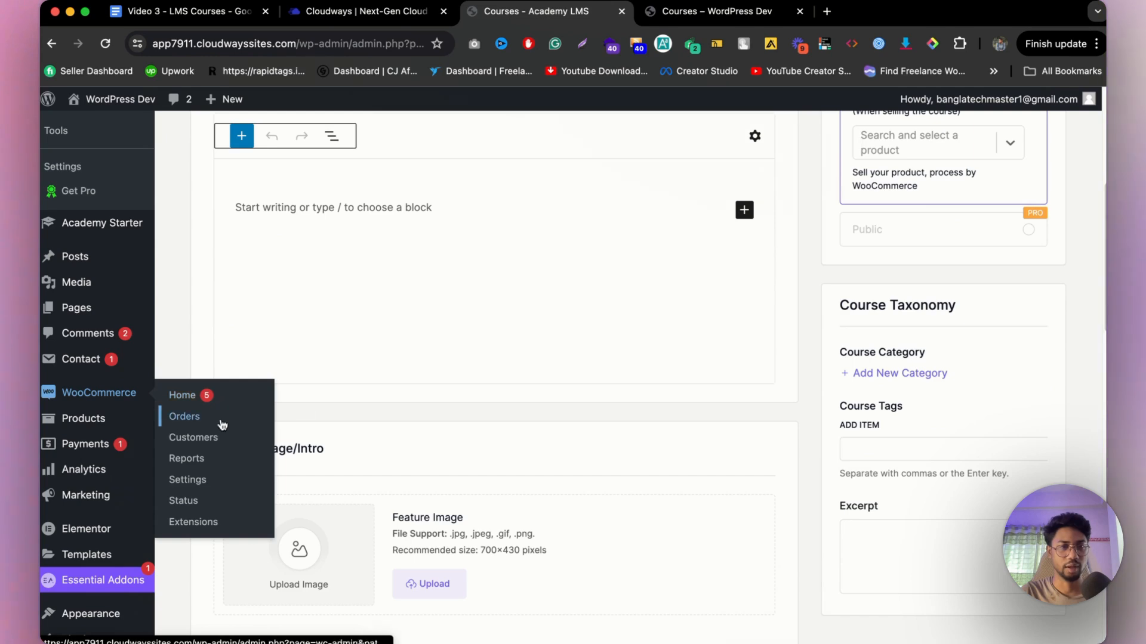
scroll(541, 360, up, 6)
scroll(530, 374, down, 3)
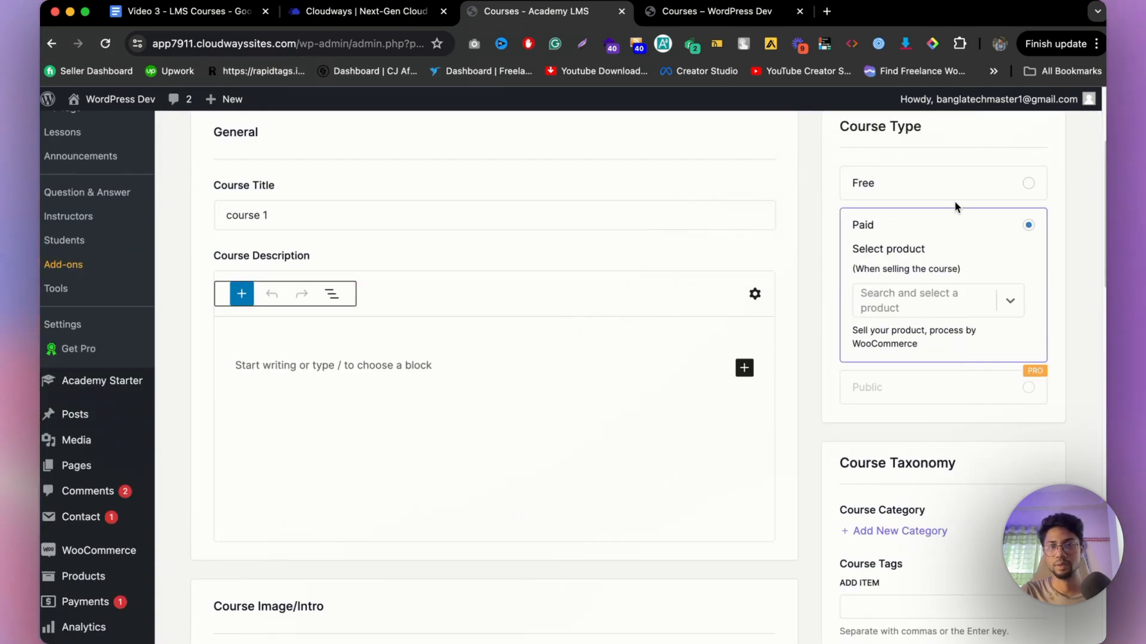
click(960, 185)
scroll(1014, 316, up, 3)
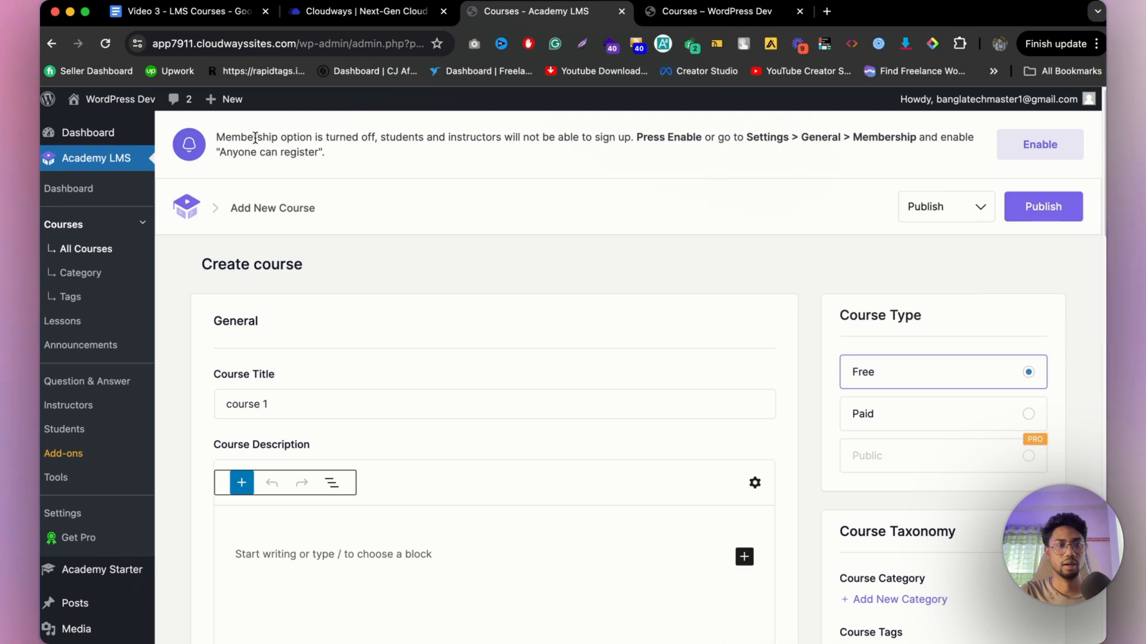
- Enable the membership option from the Academy LMS notice so students and instructors can sign up
drag(255, 138, 414, 148)
click(338, 136)
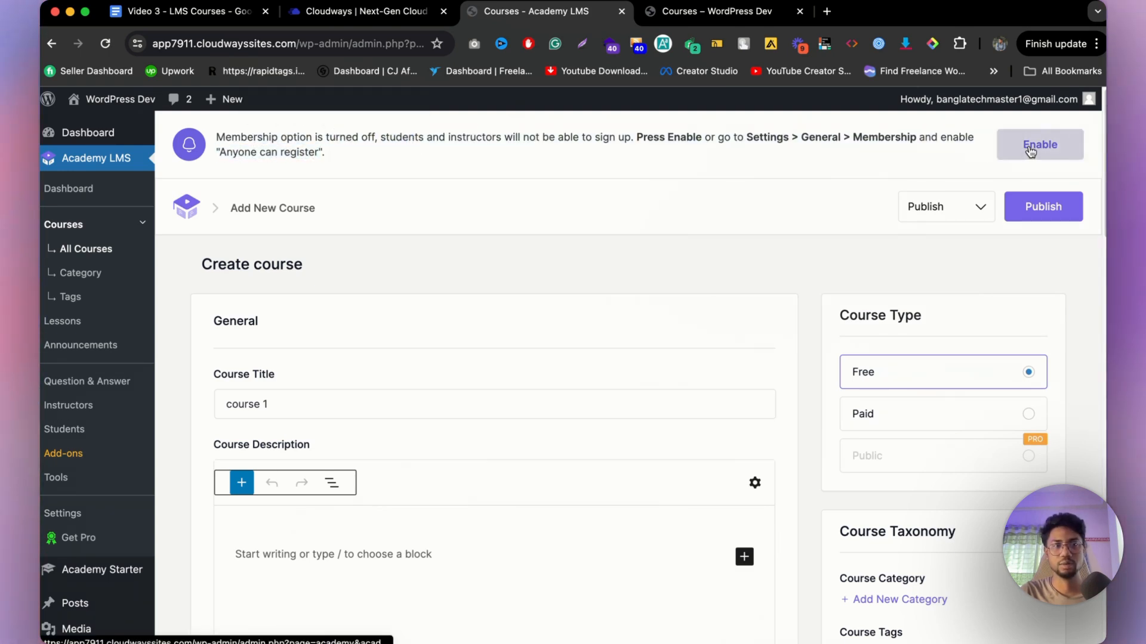
click(1030, 150)
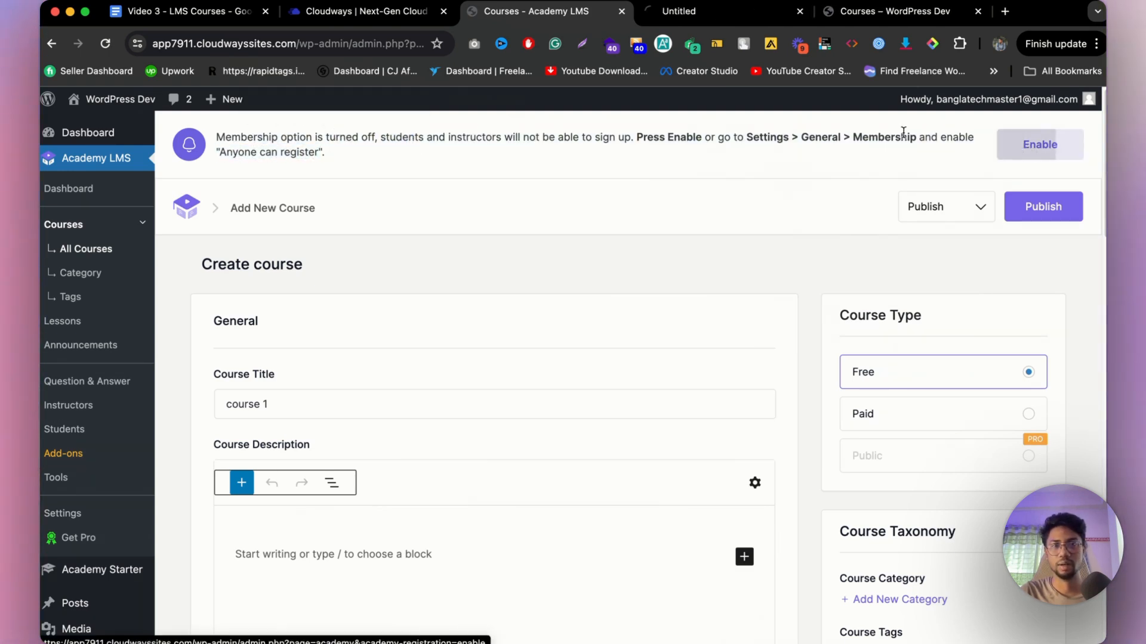
click(746, 15)
- Check the Membership option in the WordPress General Settings and close that page
scroll(59, 460, down, 10)
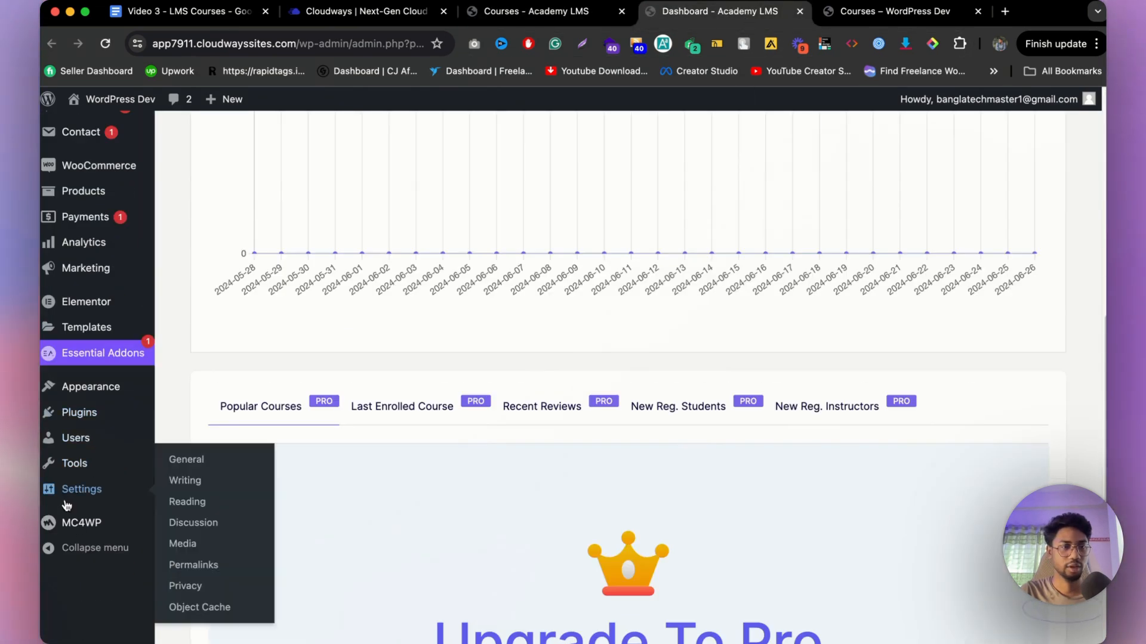
click(201, 459)
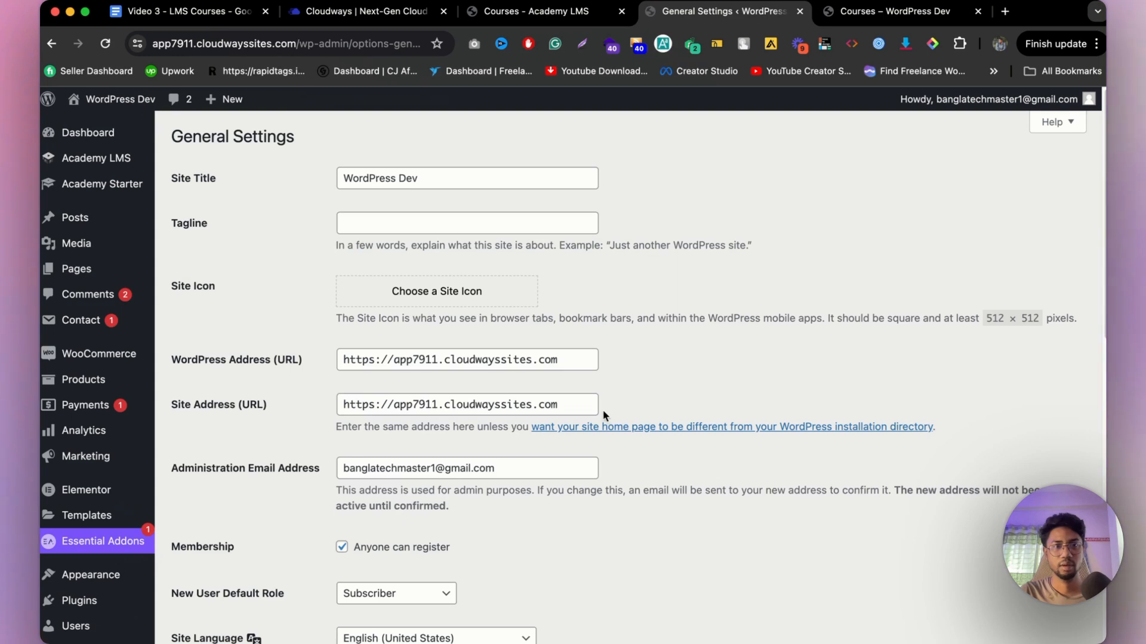
scroll(332, 525, down, 10)
scroll(257, 525, up, 10)
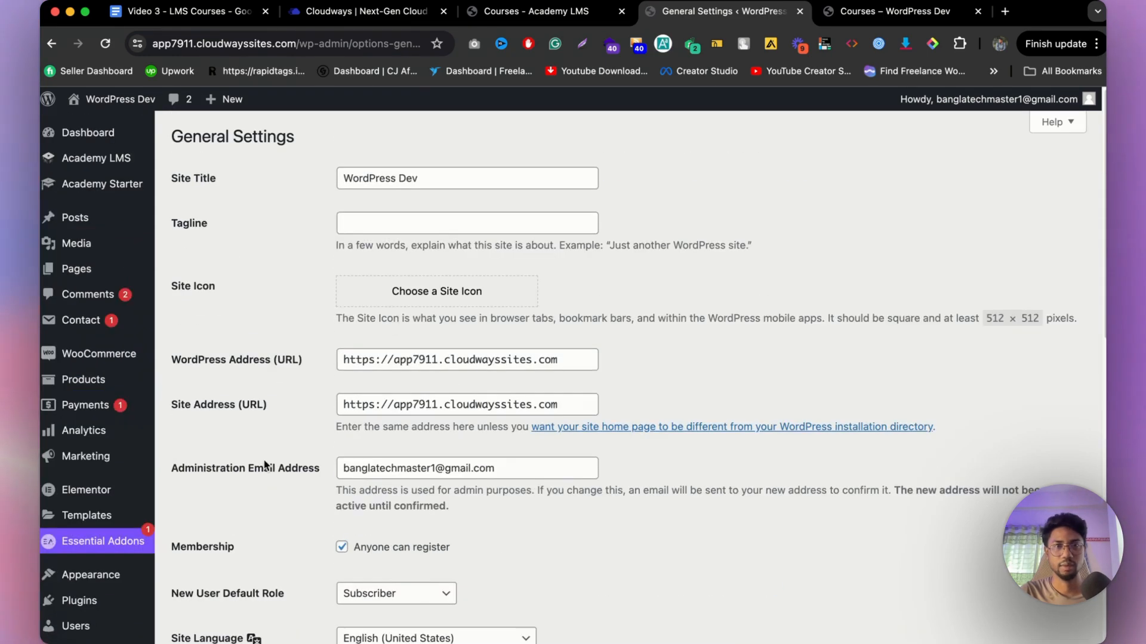
click(798, 11)
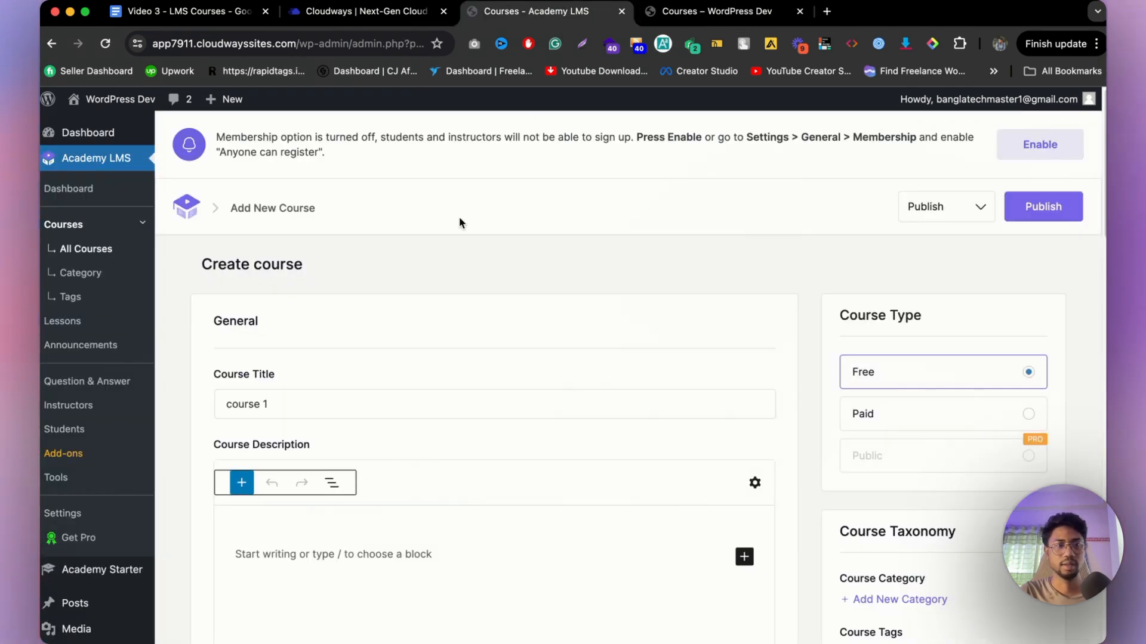
- Review the Academy LMS course category page and the list of all courses
click(82, 273)
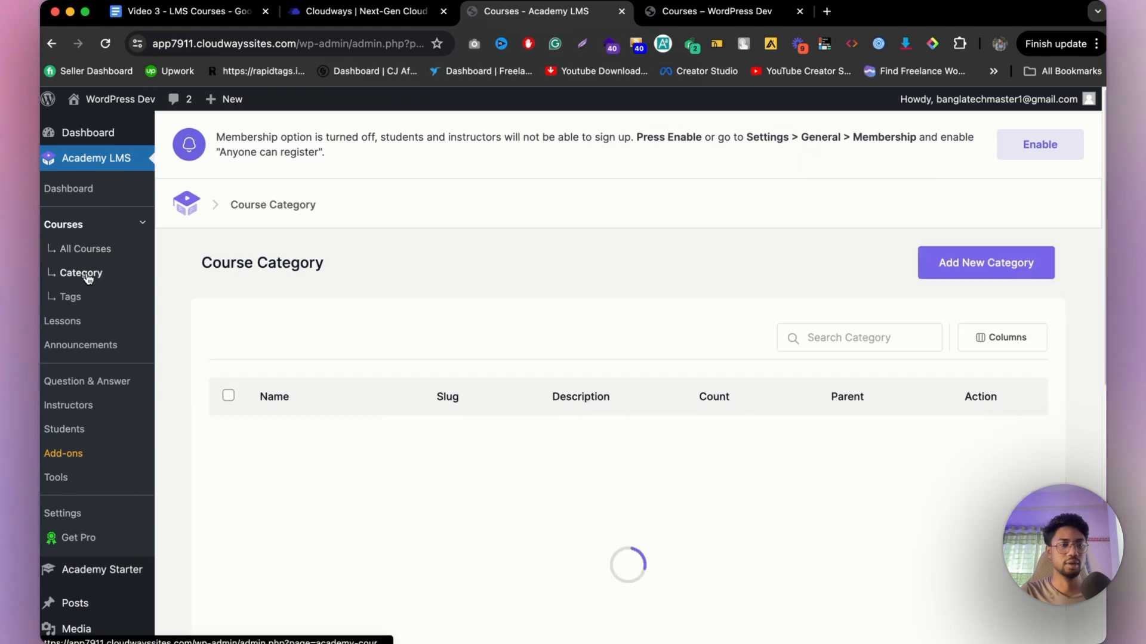
scroll(657, 296, down, 4)
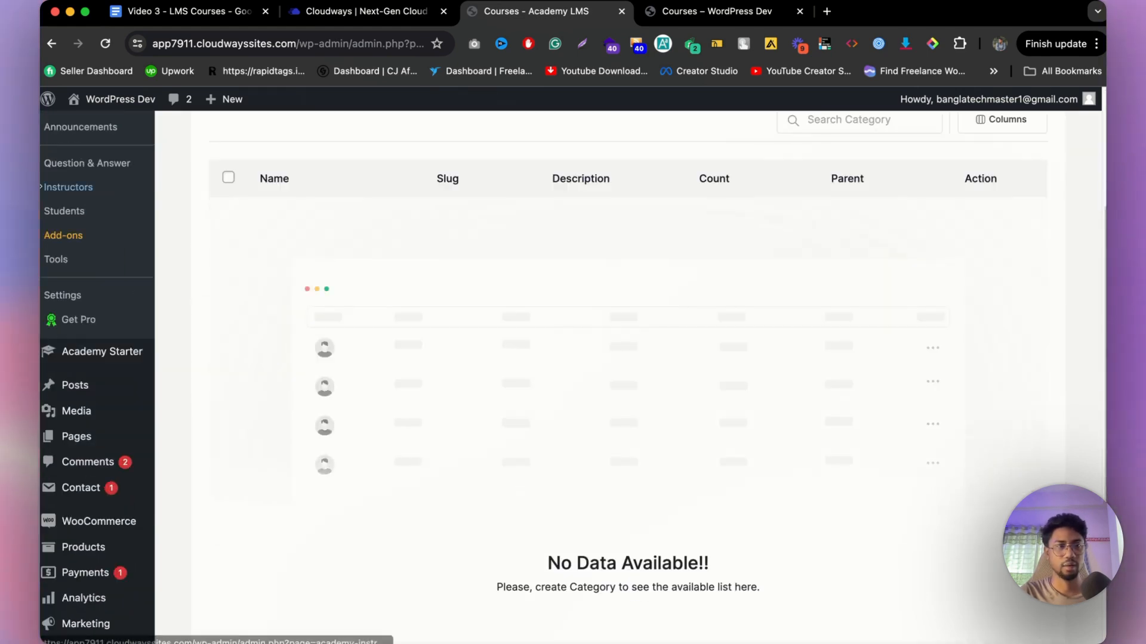
scroll(97, 344, up, 4)
click(84, 256)
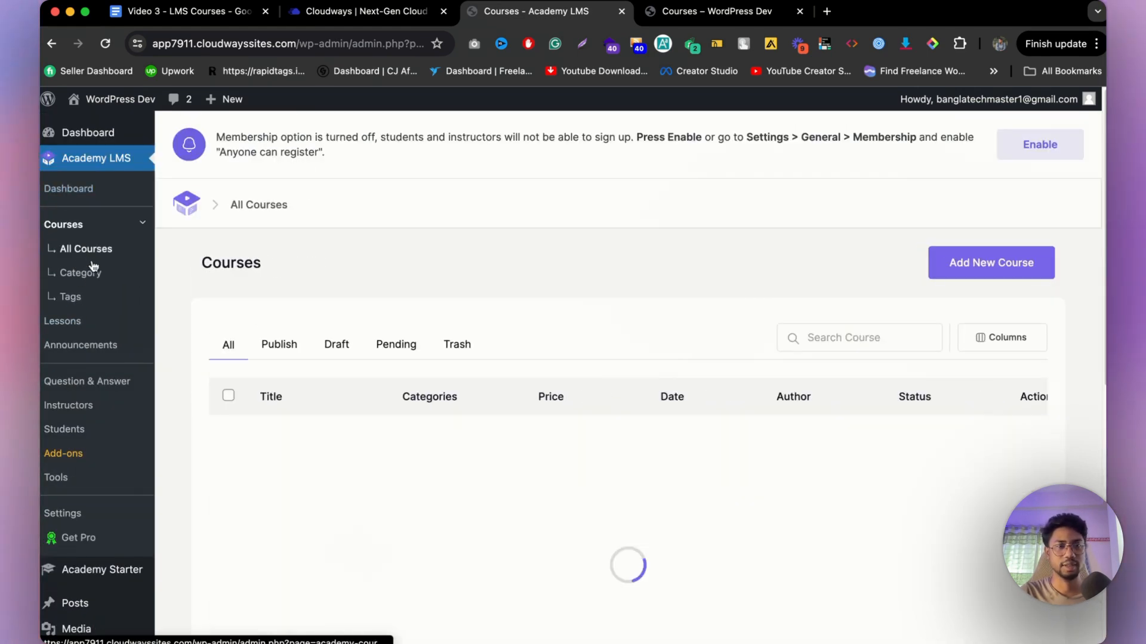
scroll(448, 358, down, 7)
scroll(448, 361, up, 8)
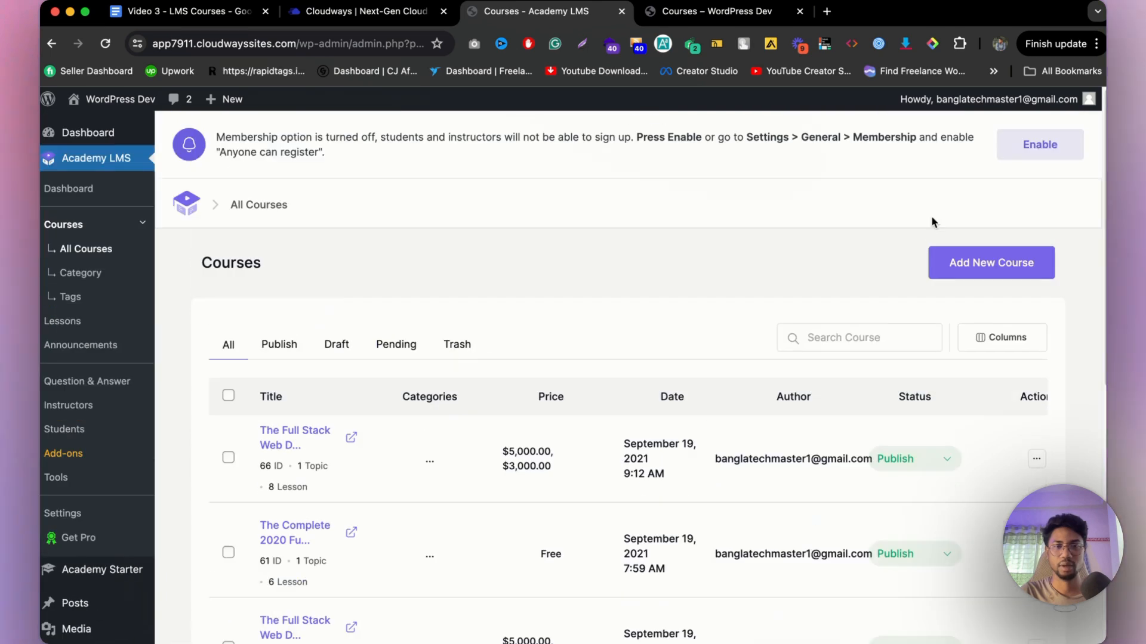
- Start another new course and open the new category form in its Course Taxonomy section
click(990, 260)
scroll(791, 345, down, 6)
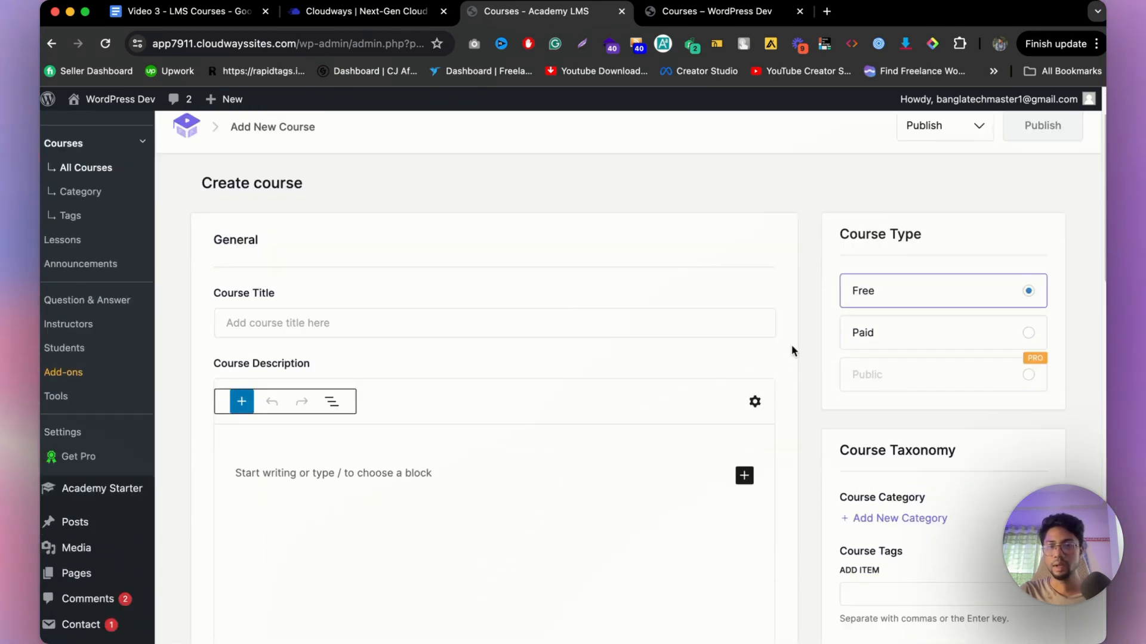
click(938, 291)
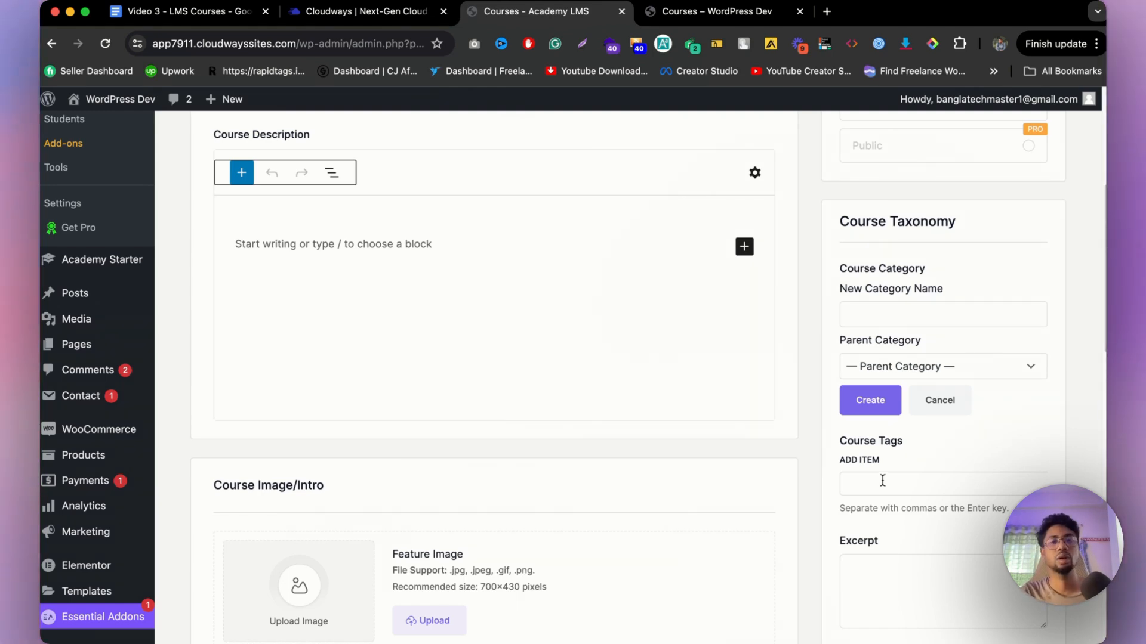
scroll(235, 427, up, 5)
- Search the site's public course page for "wordpress"
click(710, 11)
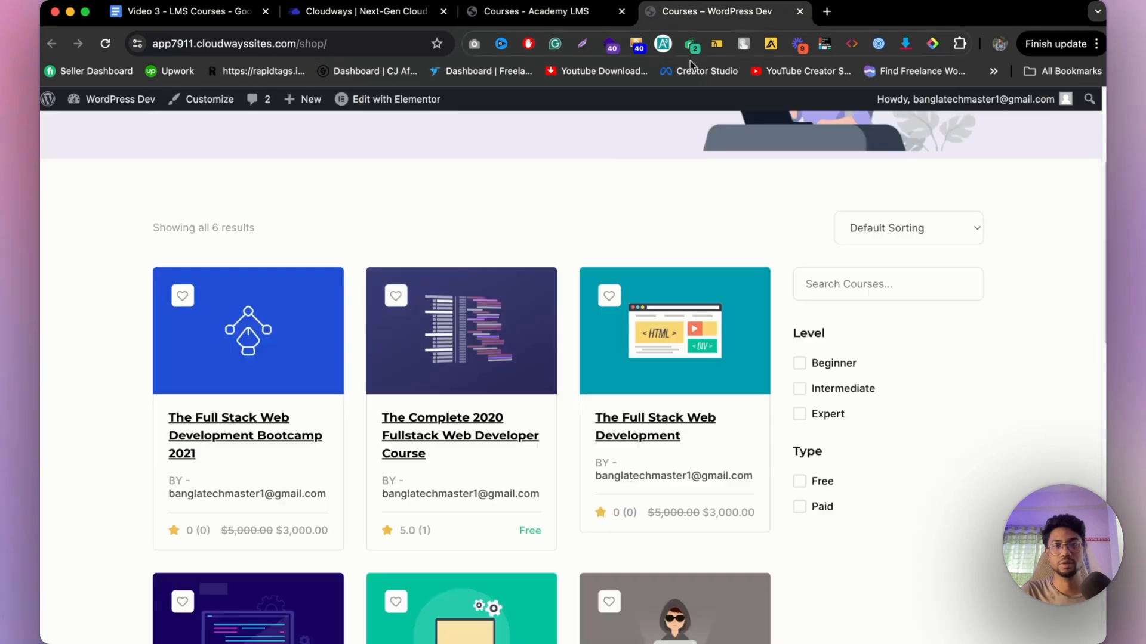
click(828, 287)
text(wordpress)
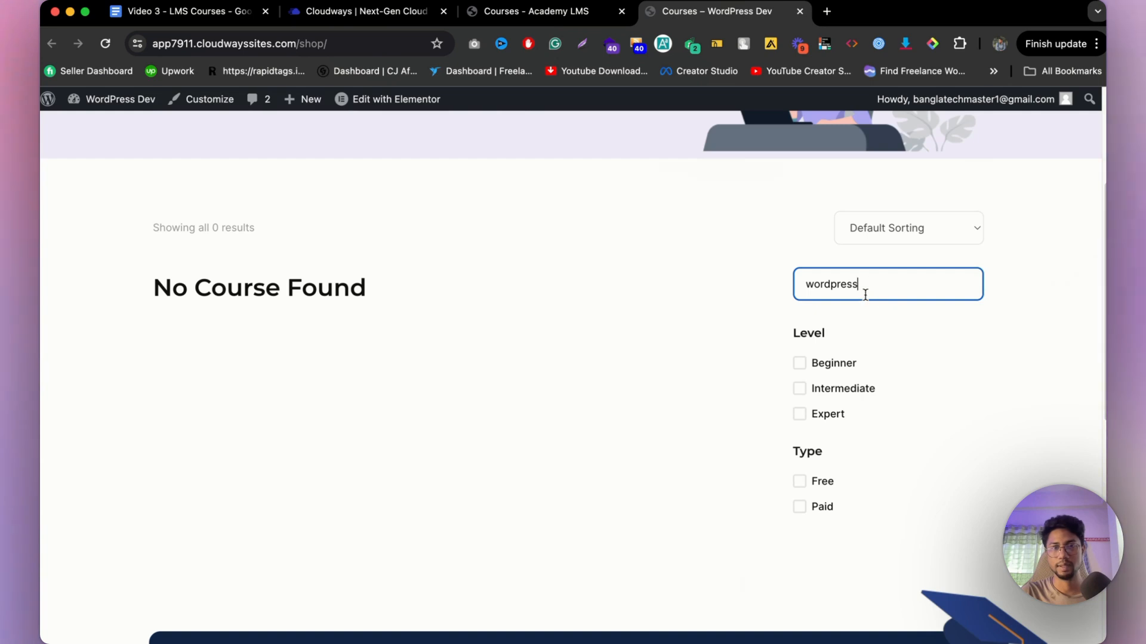
- Return to Academy LMS, view the lessons list, and inspect the "video 2" lesson without changing it
click(523, 13)
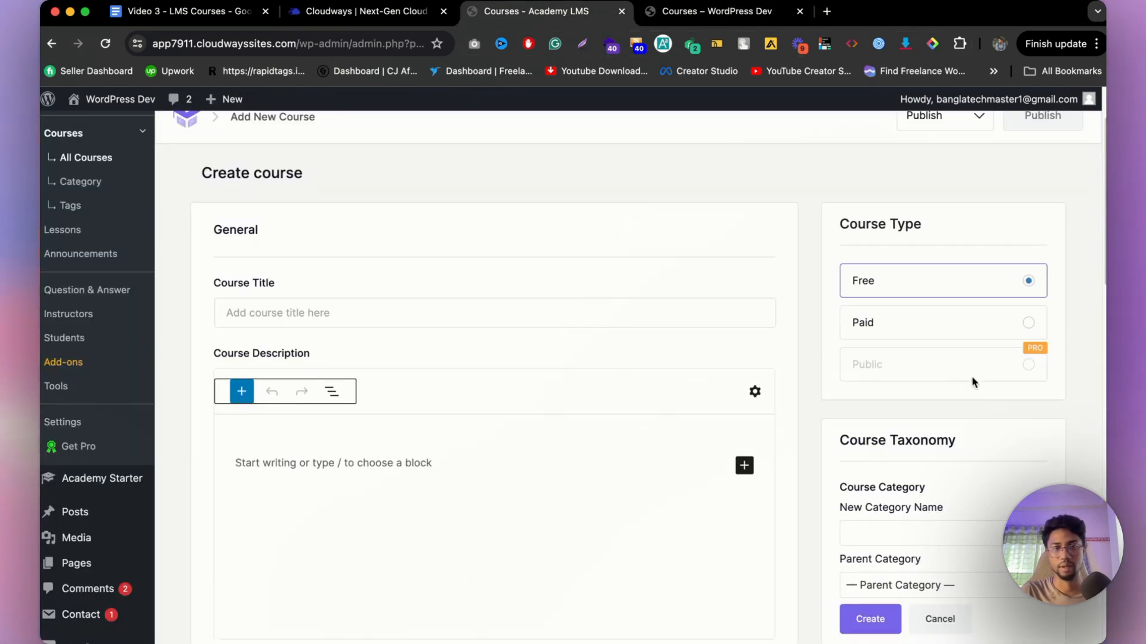
scroll(63, 207, up, 2)
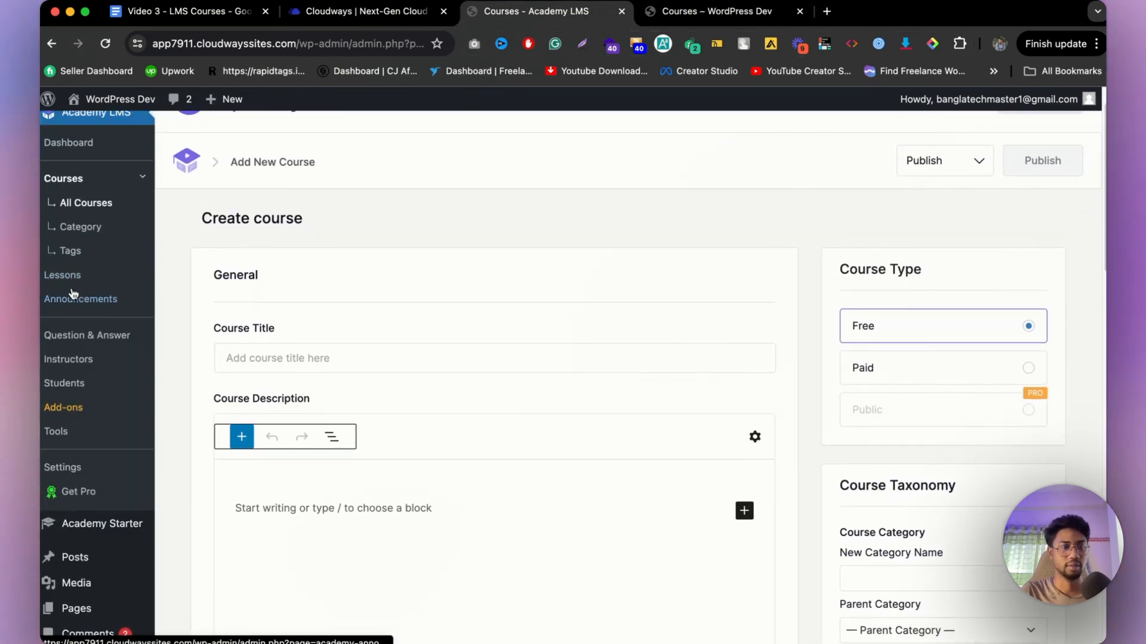
click(66, 275)
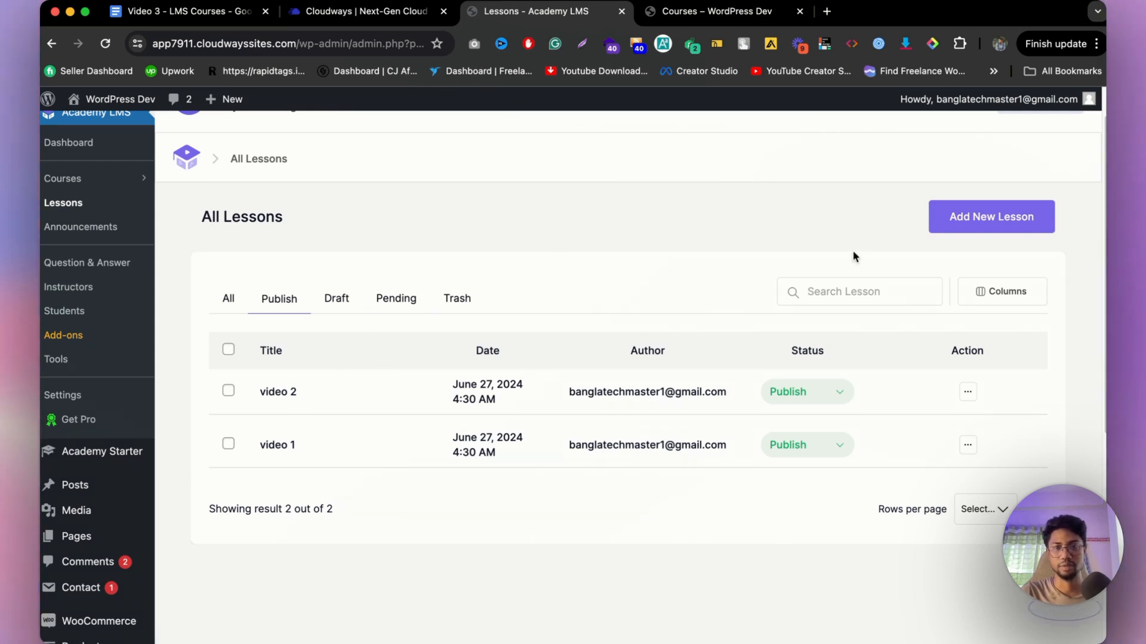
scroll(281, 316, down, 1)
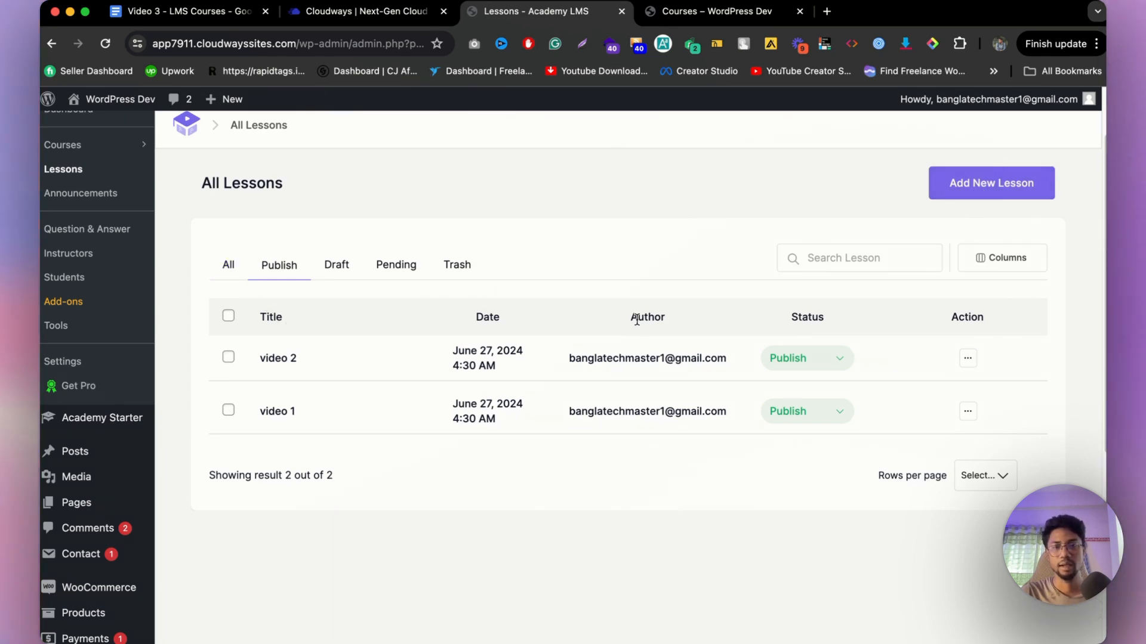
click(296, 361)
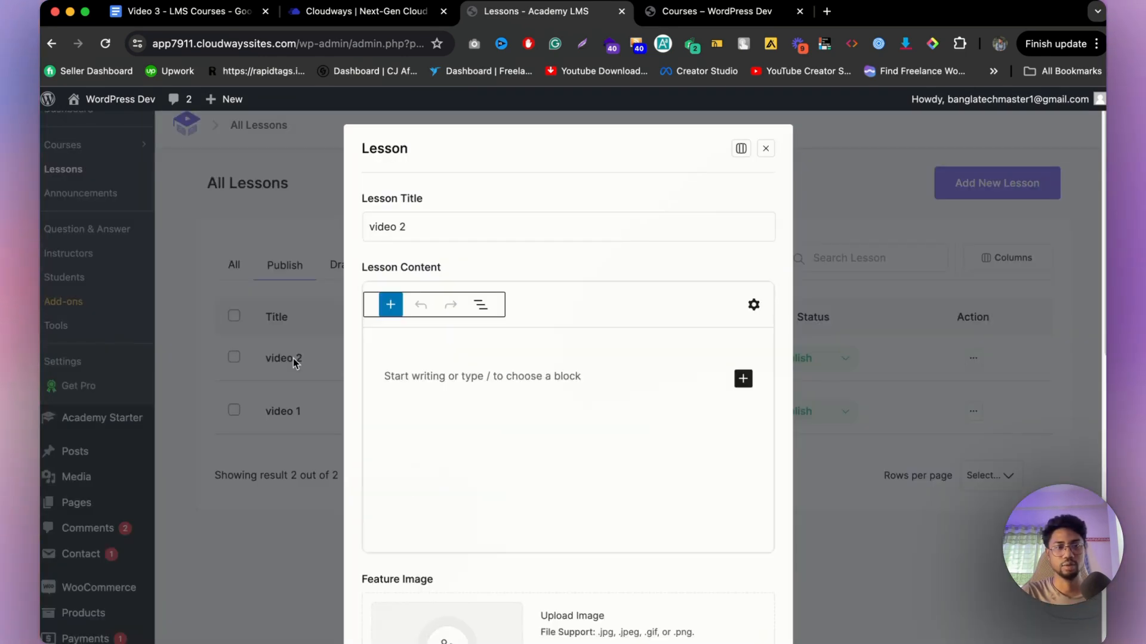
scroll(578, 378, down, 3)
scroll(579, 376, up, 3)
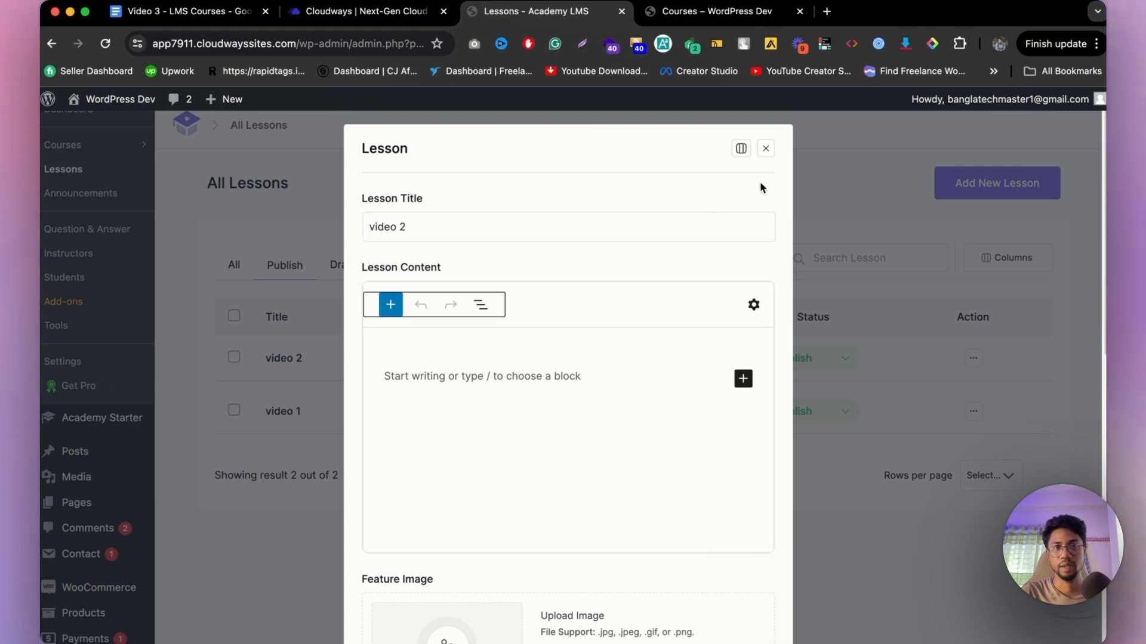
click(765, 148)
scroll(87, 207, up, 3)
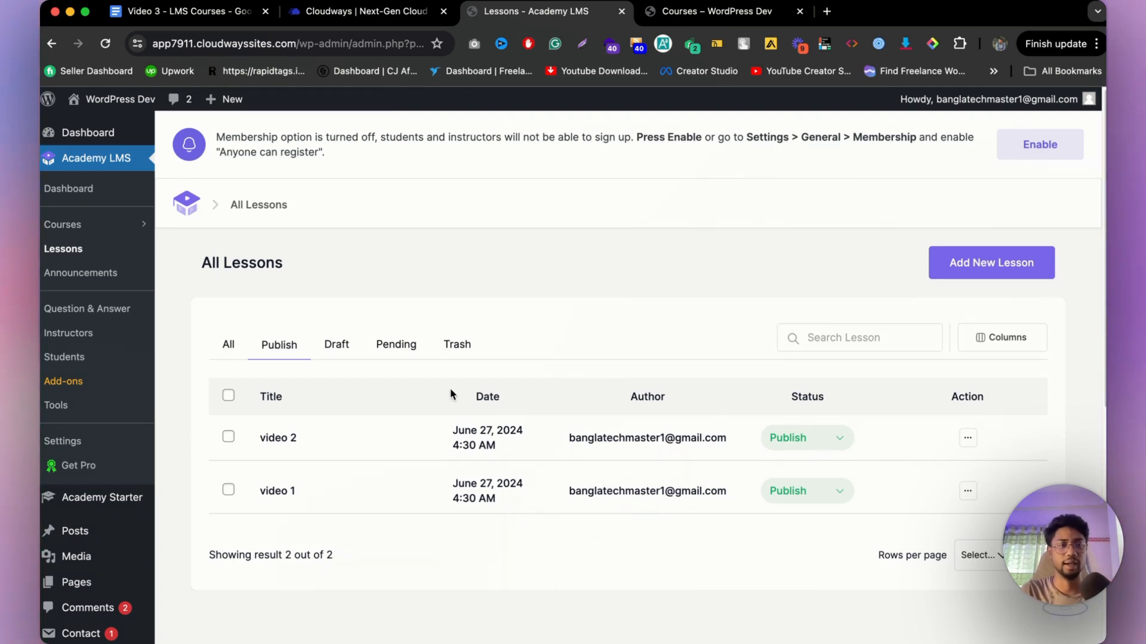
- Look through the Academy LMS courses list, lessons list and Question & Answer page
click(67, 225)
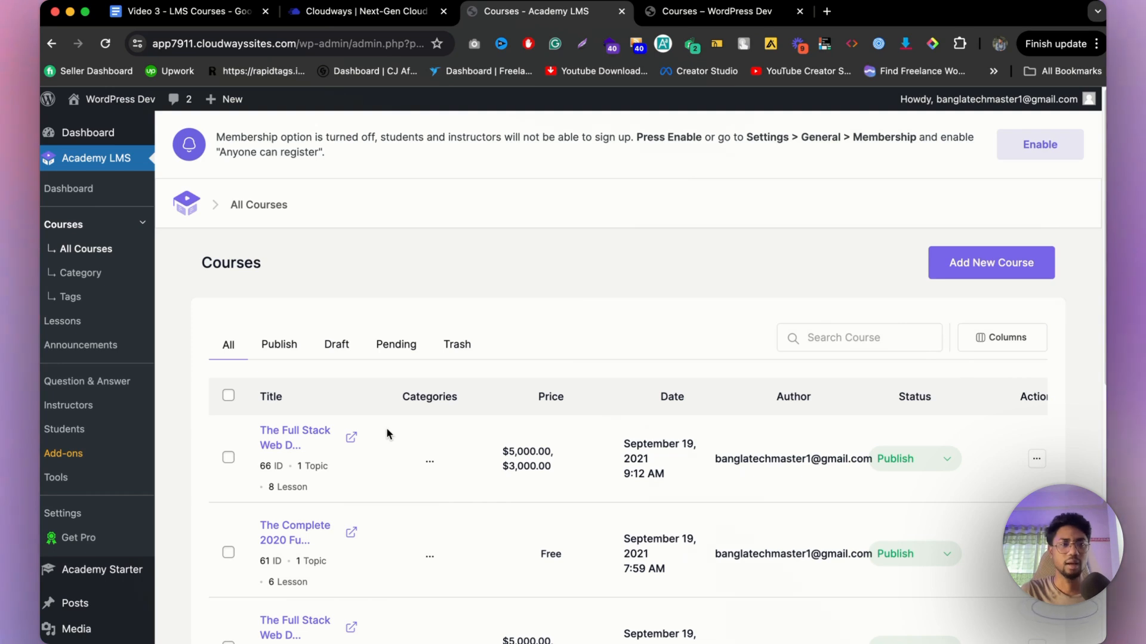
click(61, 325)
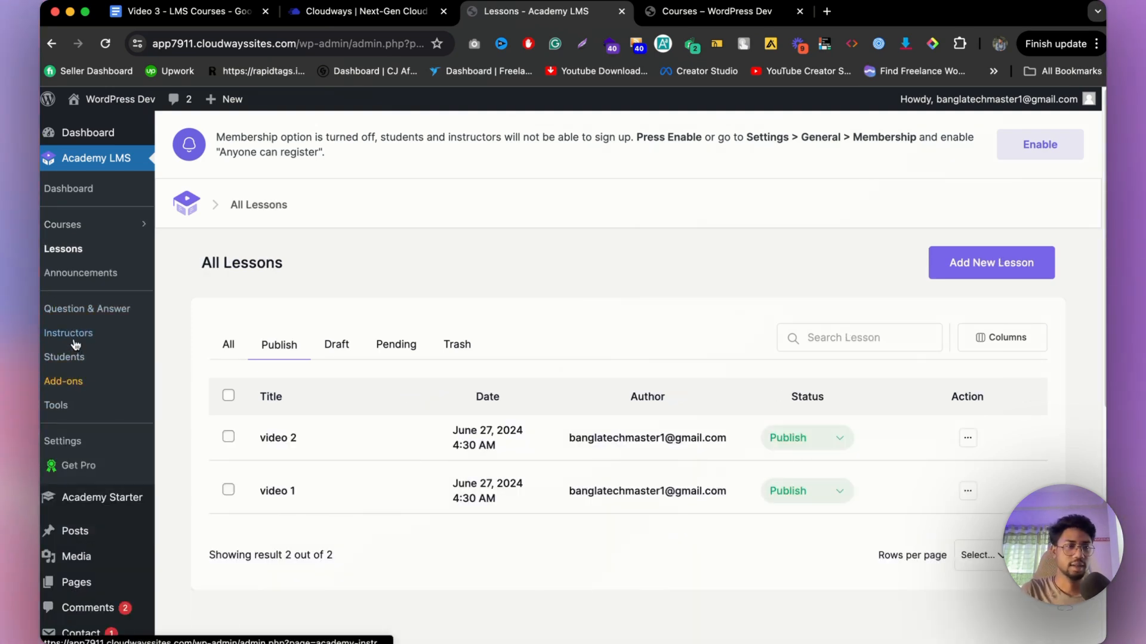
click(71, 309)
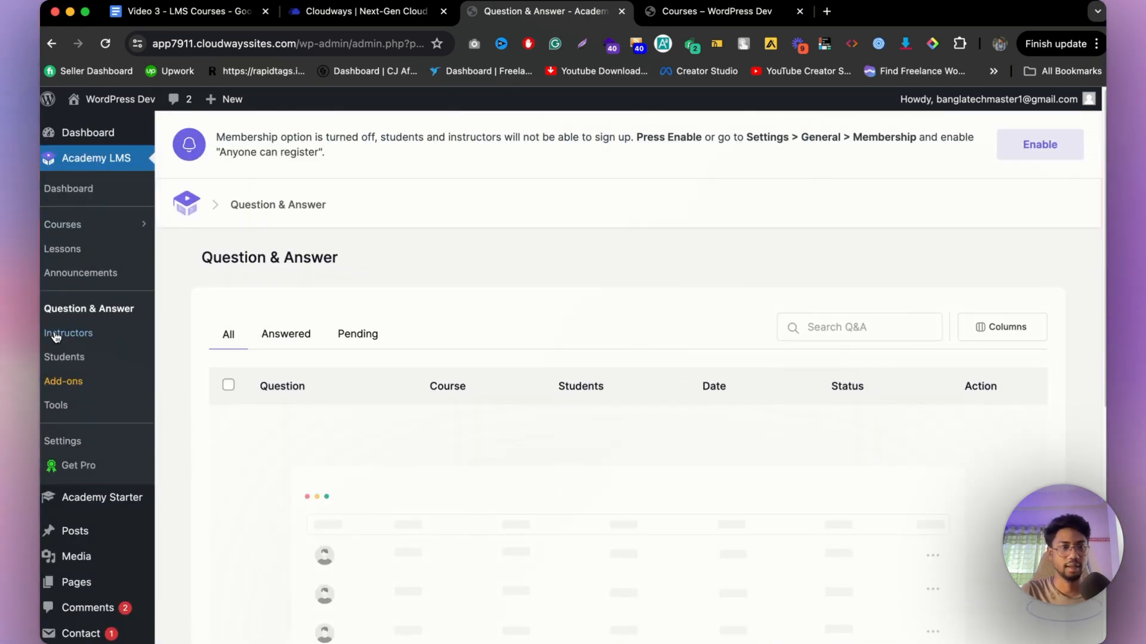
- View the instructors list and the fields of the Add Instructor form, and cancel the form
click(57, 337)
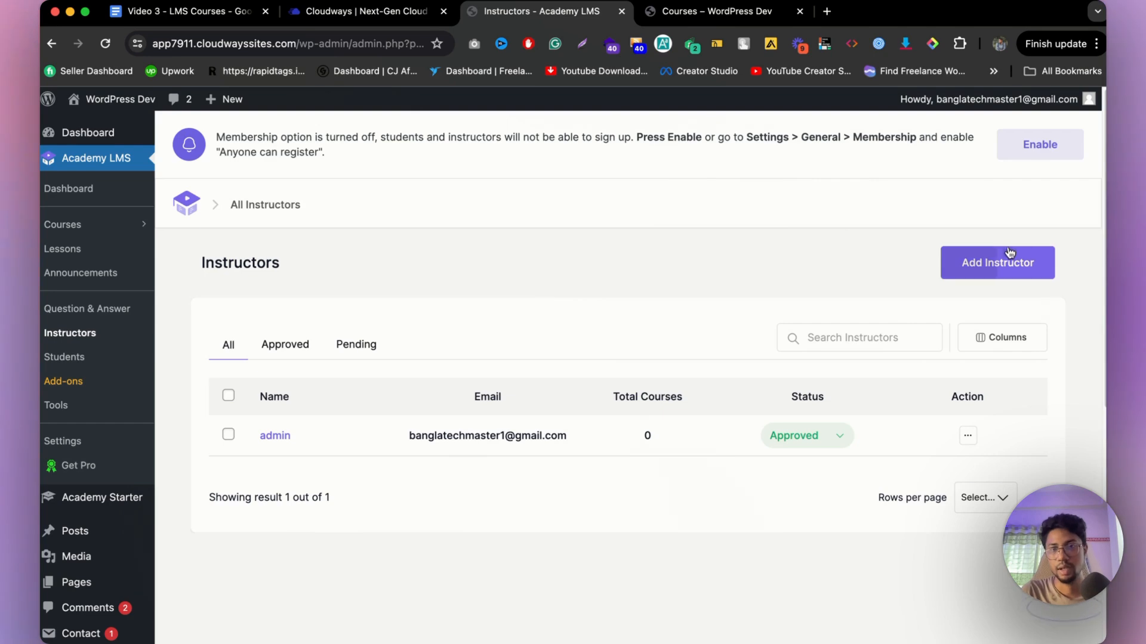
click(1015, 278)
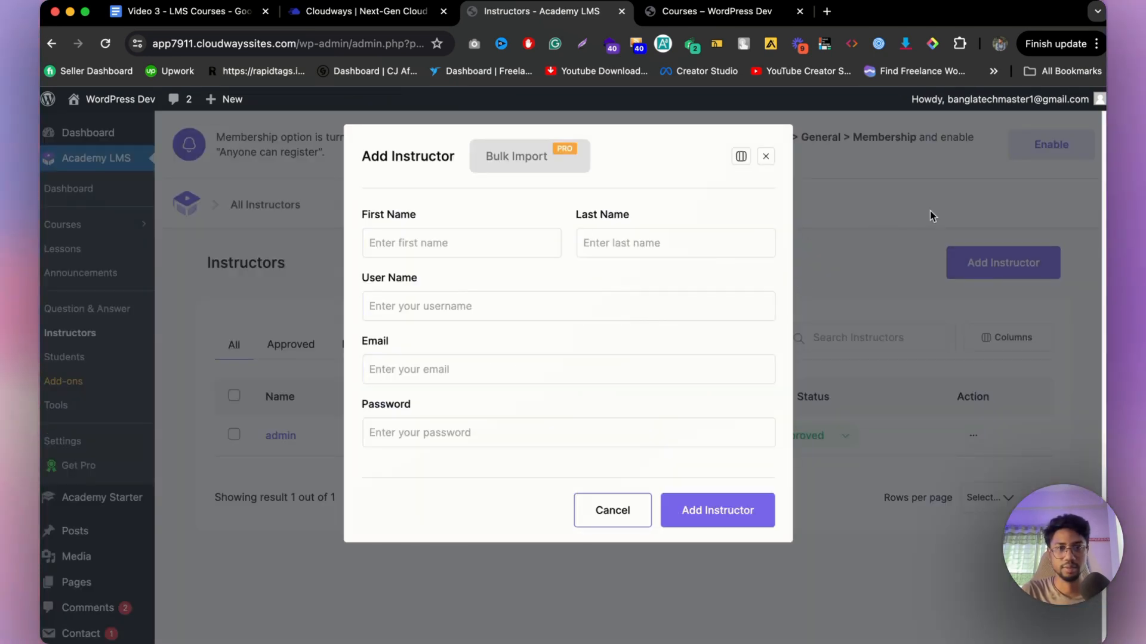
click(639, 495)
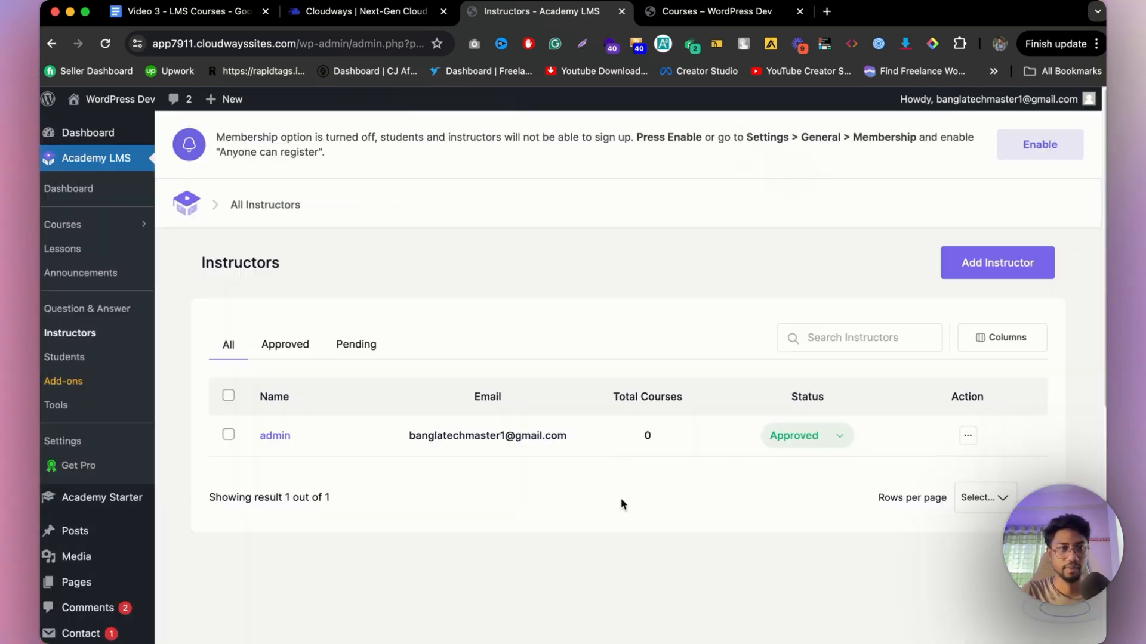
- View the students list and the fields of the Add Student form, and cancel the form
click(66, 361)
click(964, 253)
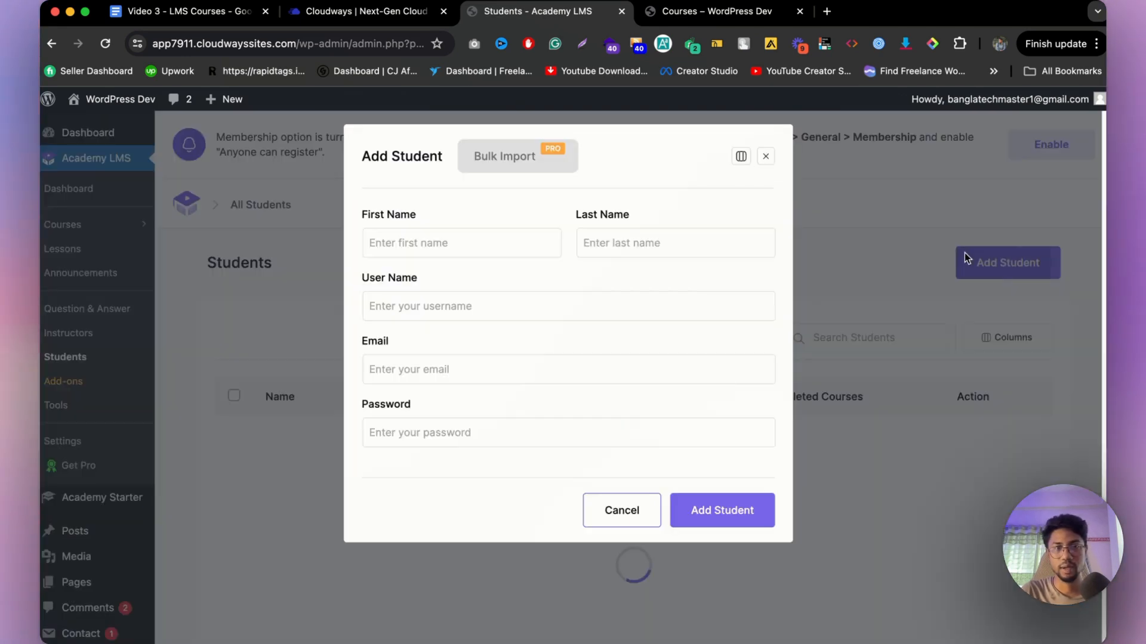
click(466, 233)
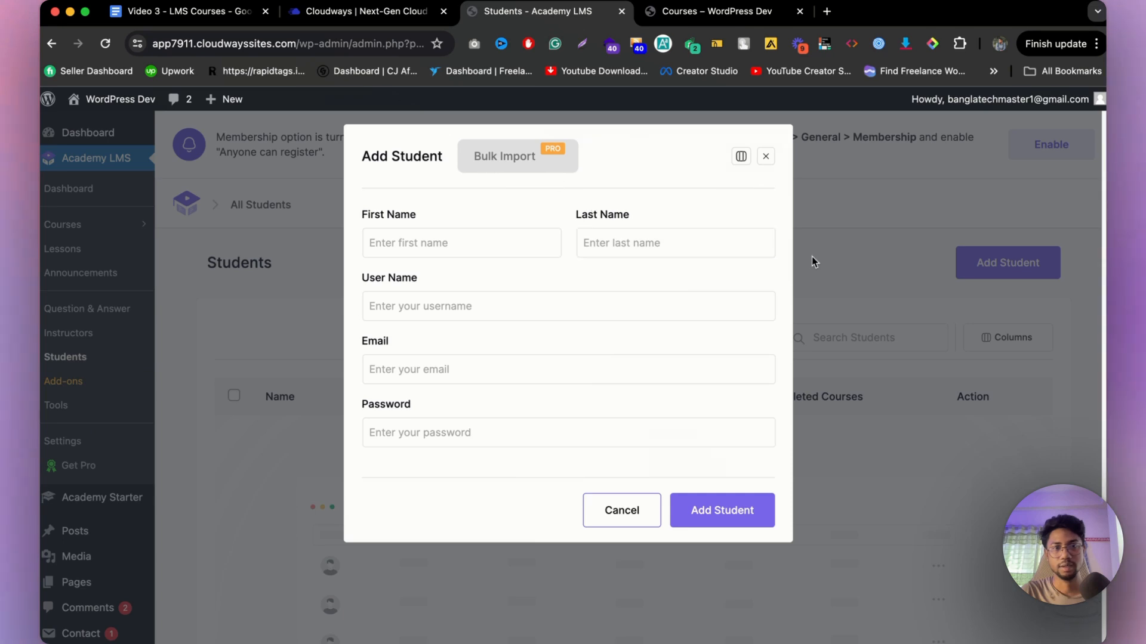
click(633, 509)
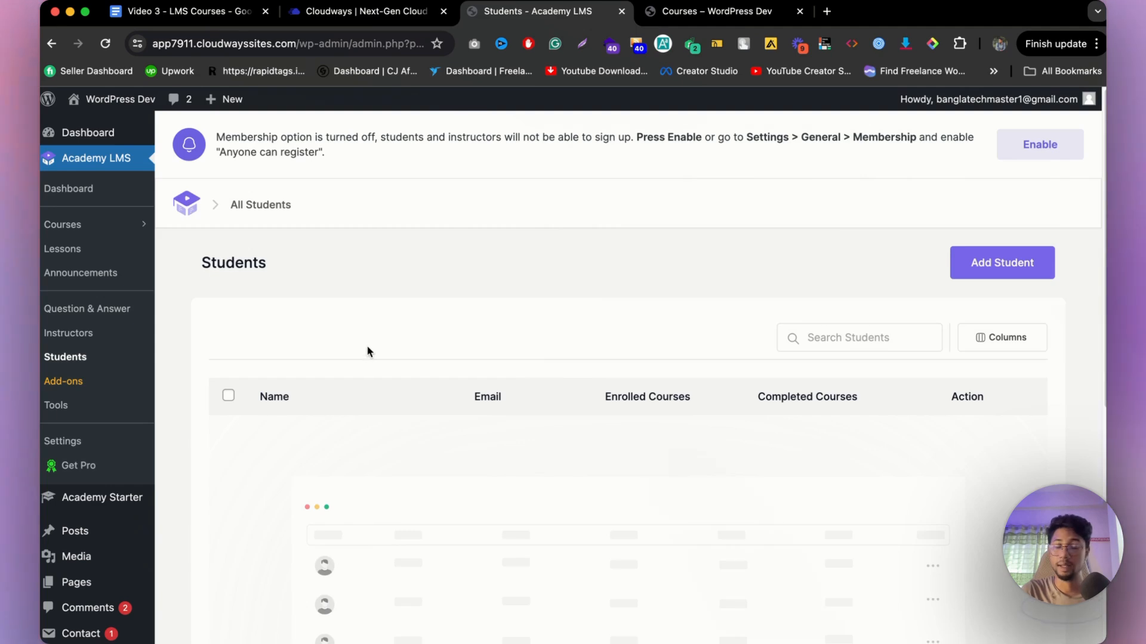
- Look through the Academy LMS add-ons by status and examine the free ones, from Migration Tool to Webhooks
click(109, 385)
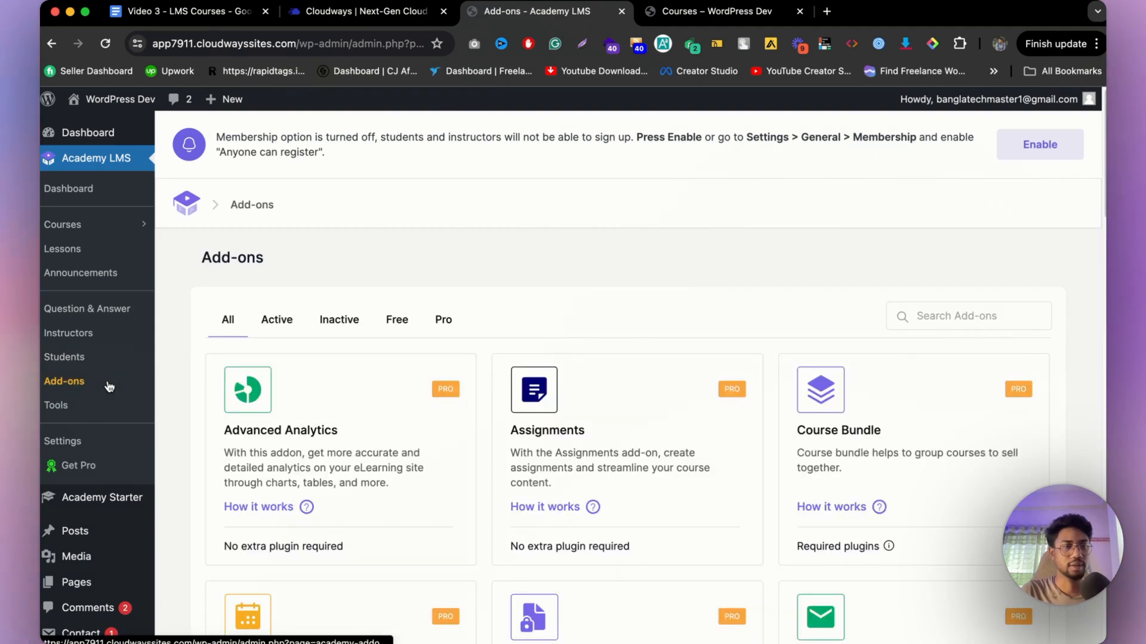
scroll(386, 343, down, 1)
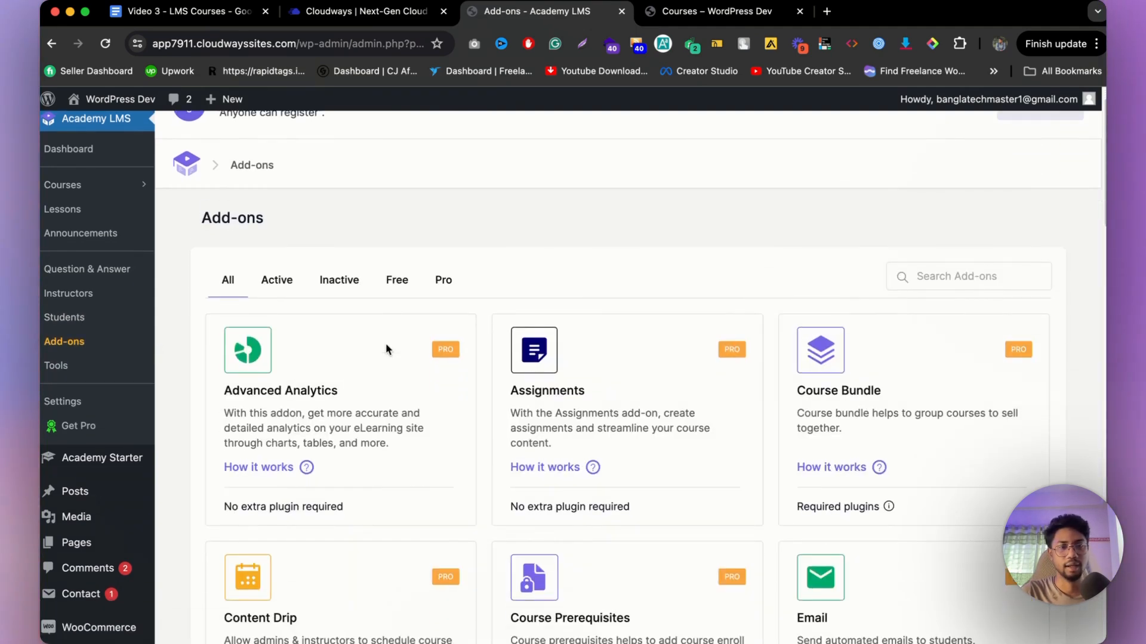
click(288, 289)
click(346, 286)
click(395, 283)
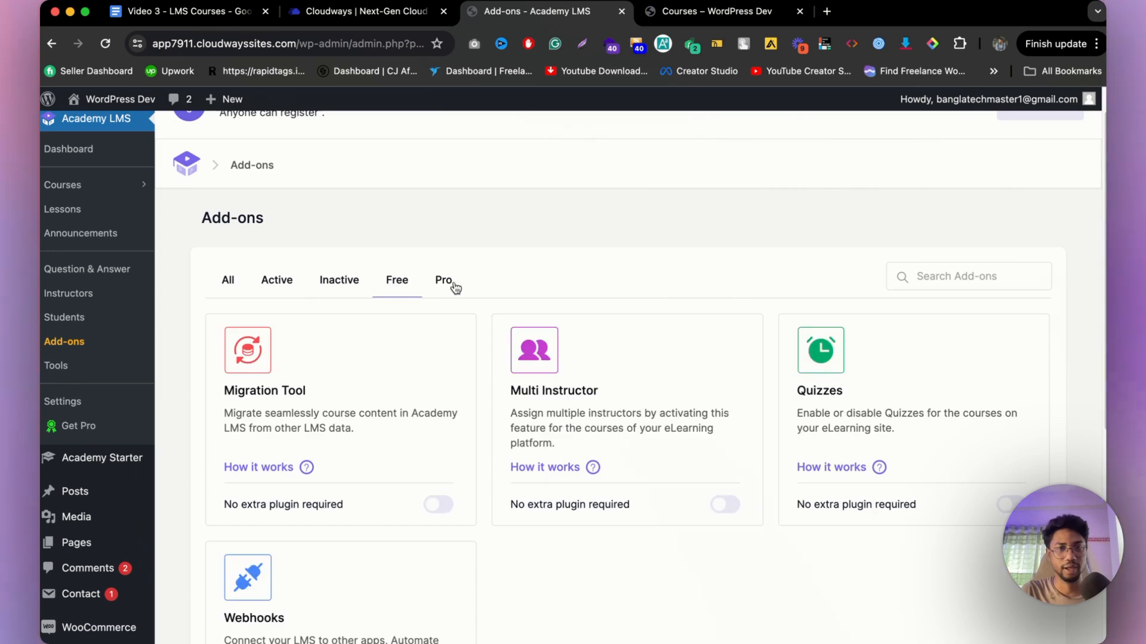
scroll(454, 287, down, 1)
scroll(504, 319, down, 1)
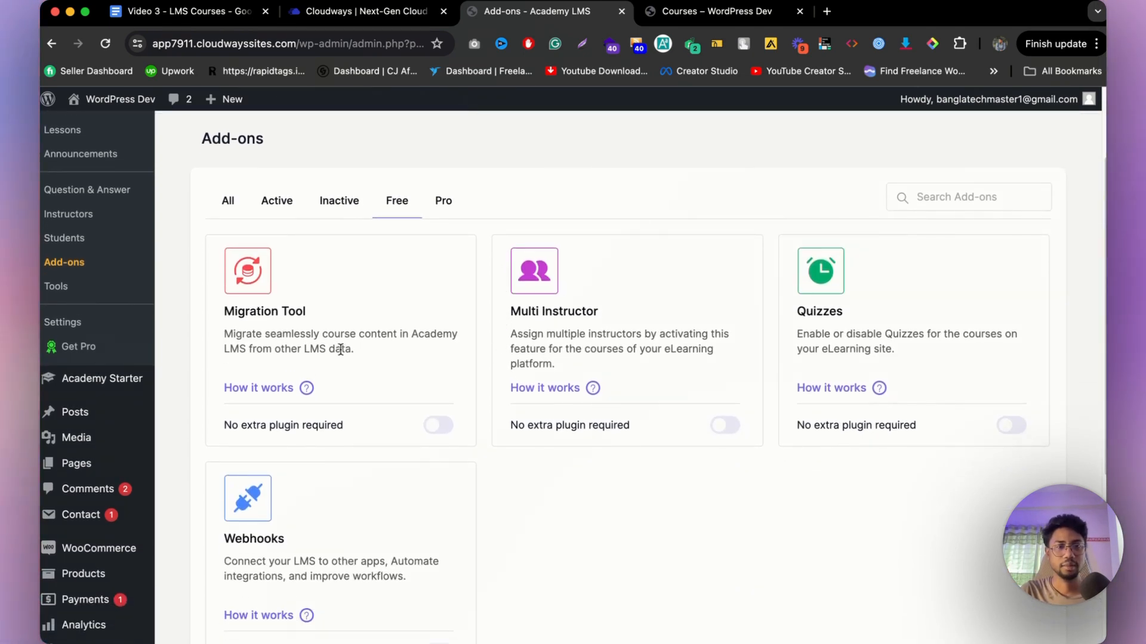
scroll(827, 352, down, 1)
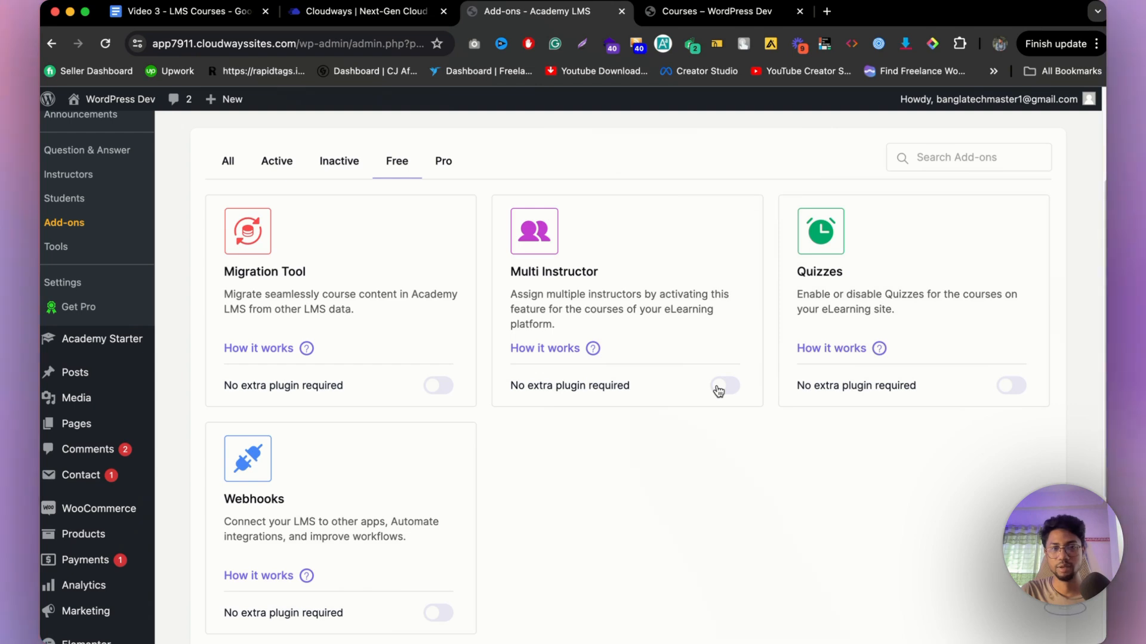
scroll(955, 355, down, 5)
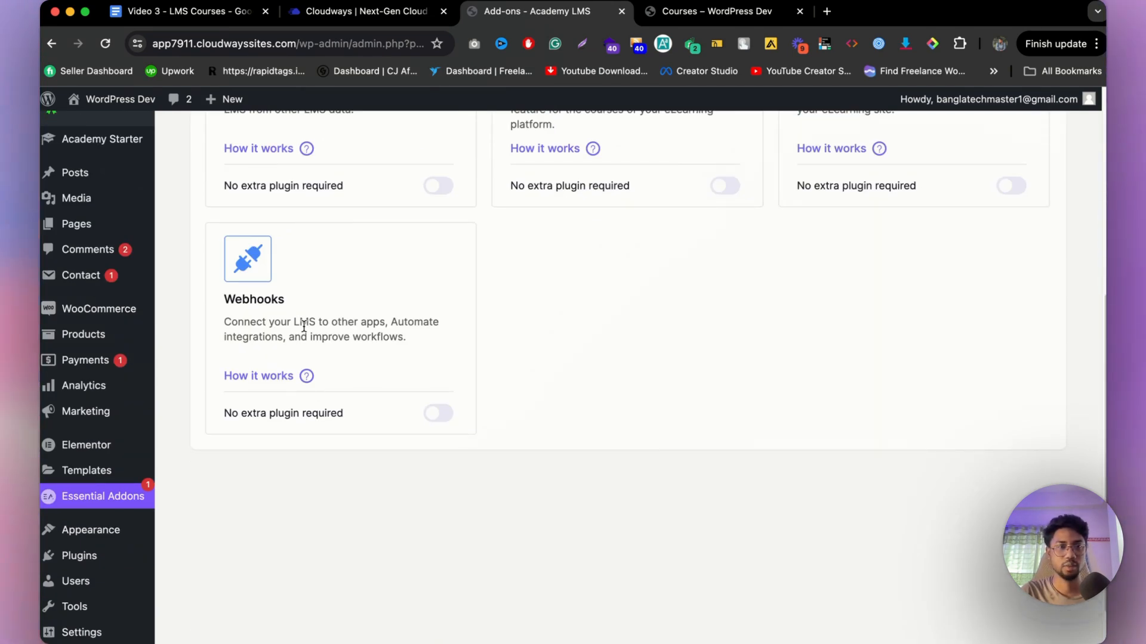
scroll(933, 302, up, 5)
scroll(925, 307, down, 2)
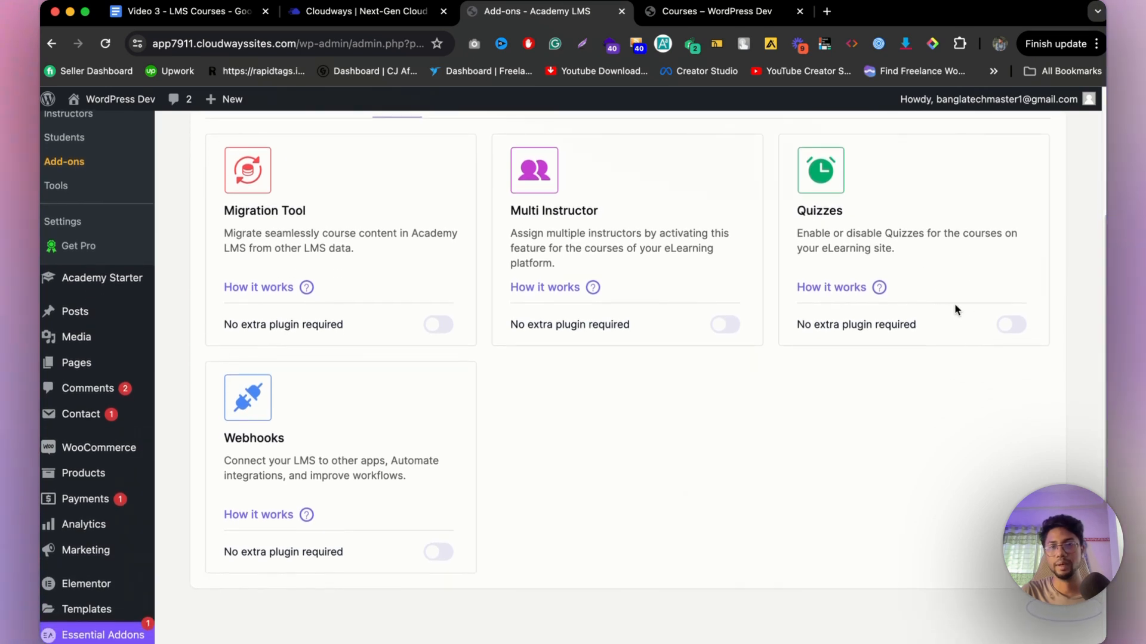
- Activate the free Quizzes add-on
click(1012, 327)
click(1012, 326)
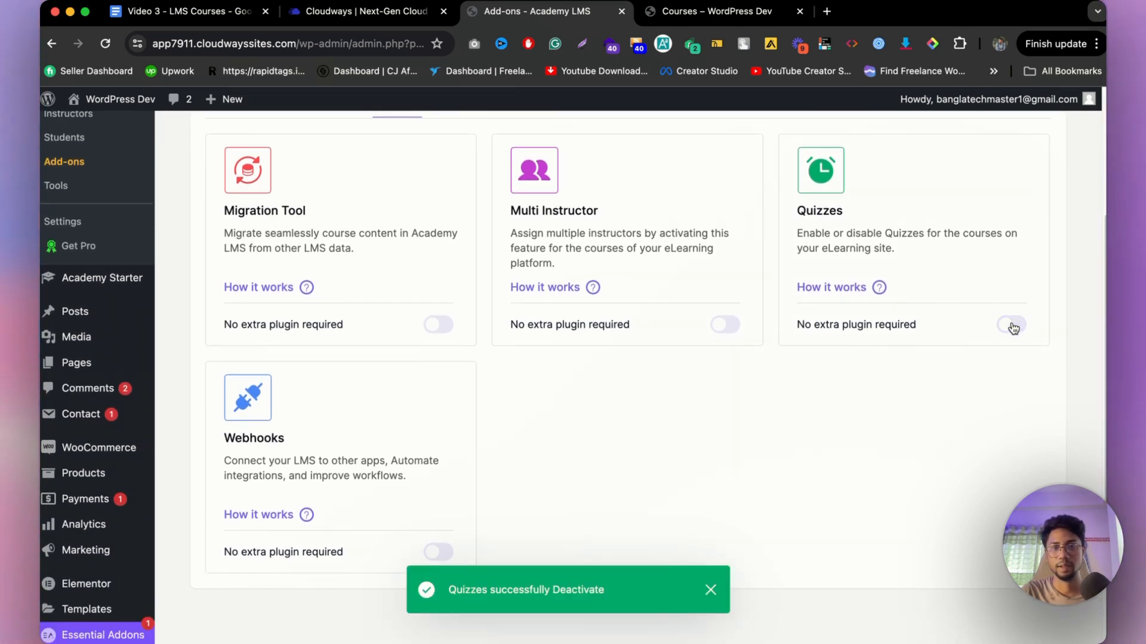
click(1013, 326)
scroll(621, 402, down, 1)
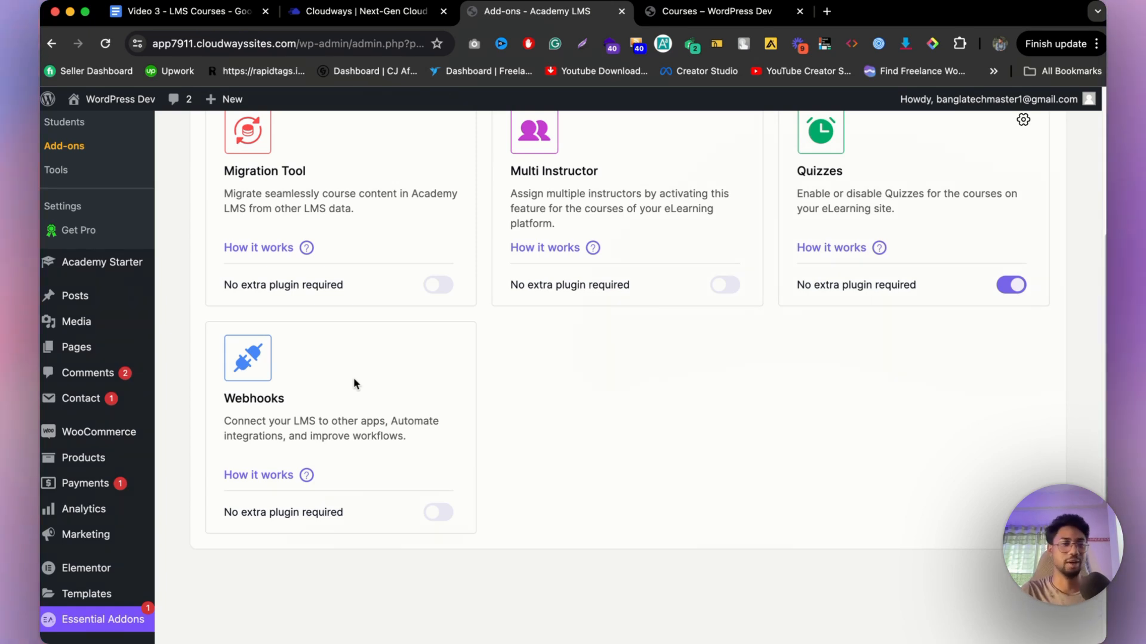
- Examine the Academy LMS tools for the WordPress environment status and the list of Academy LMS pages
scroll(69, 272, up, 2)
click(60, 216)
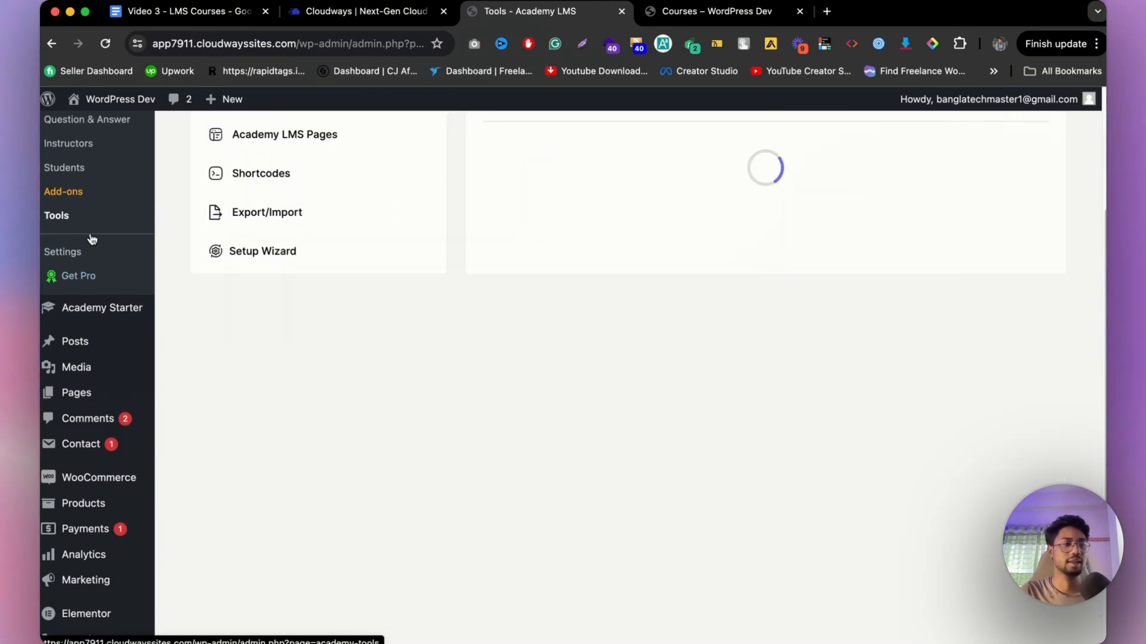
scroll(391, 302, up, 4)
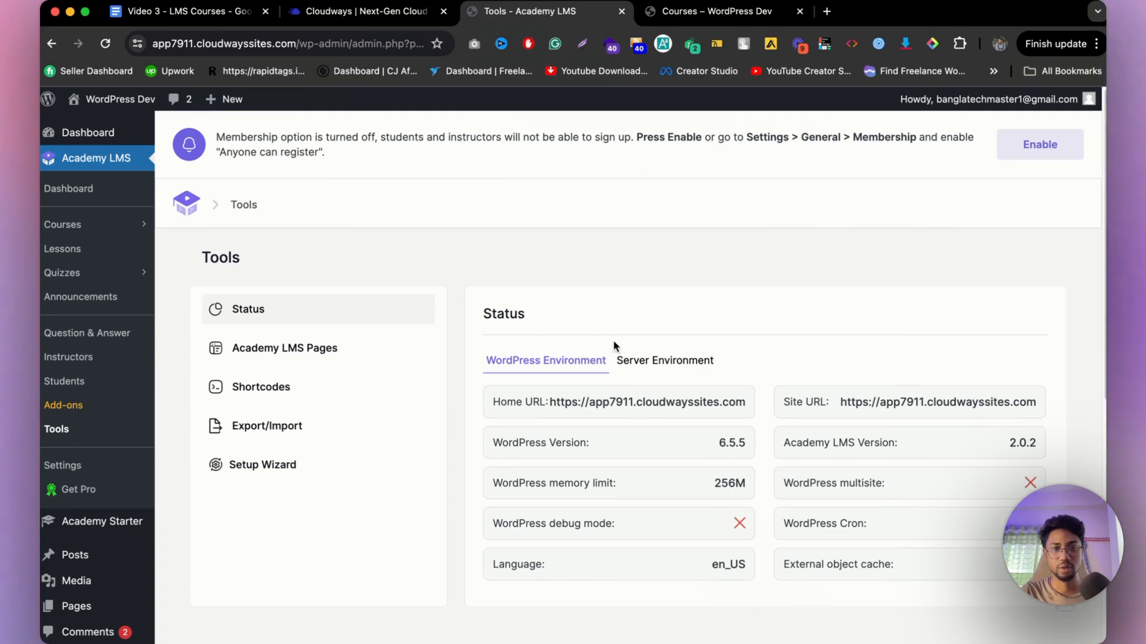
scroll(744, 394, down, 1)
click(263, 301)
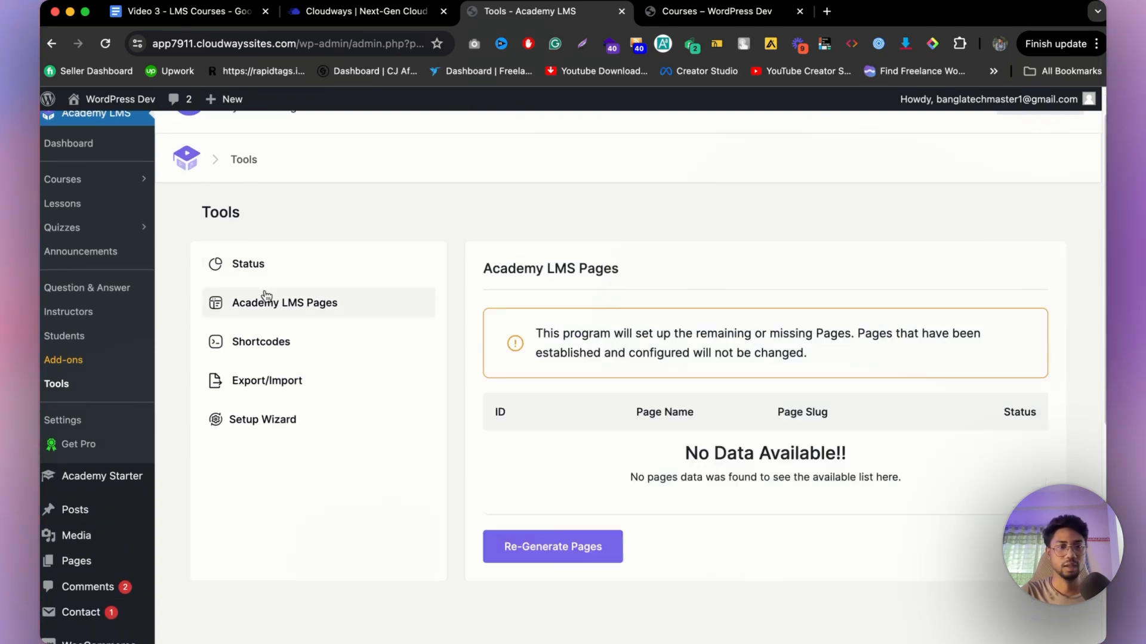
scroll(514, 317, down, 3)
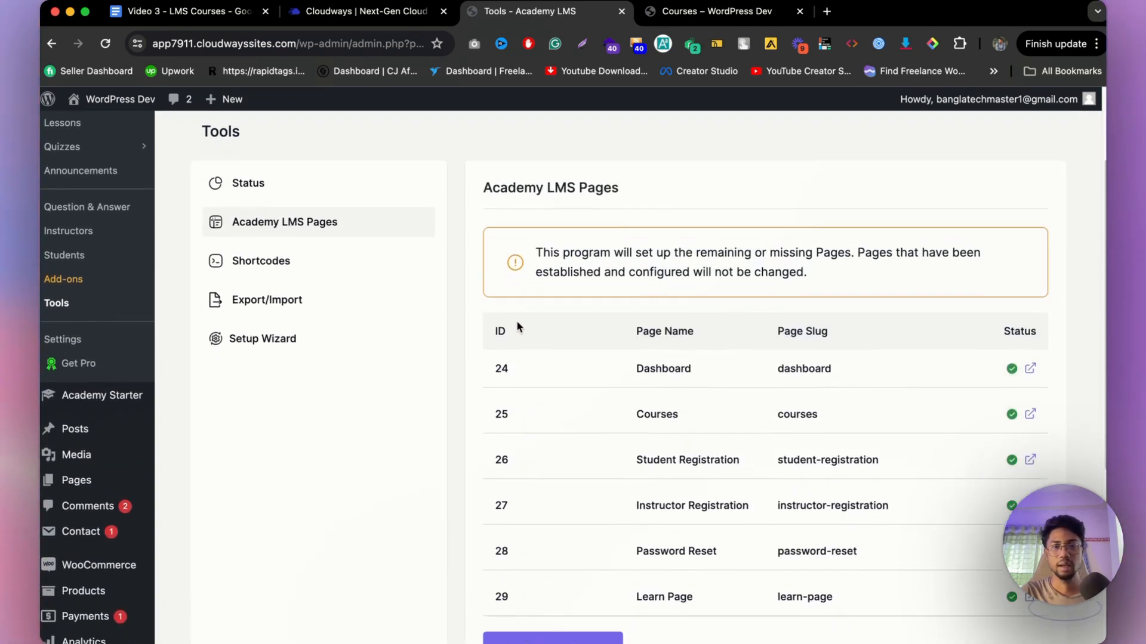
scroll(560, 285, down, 1)
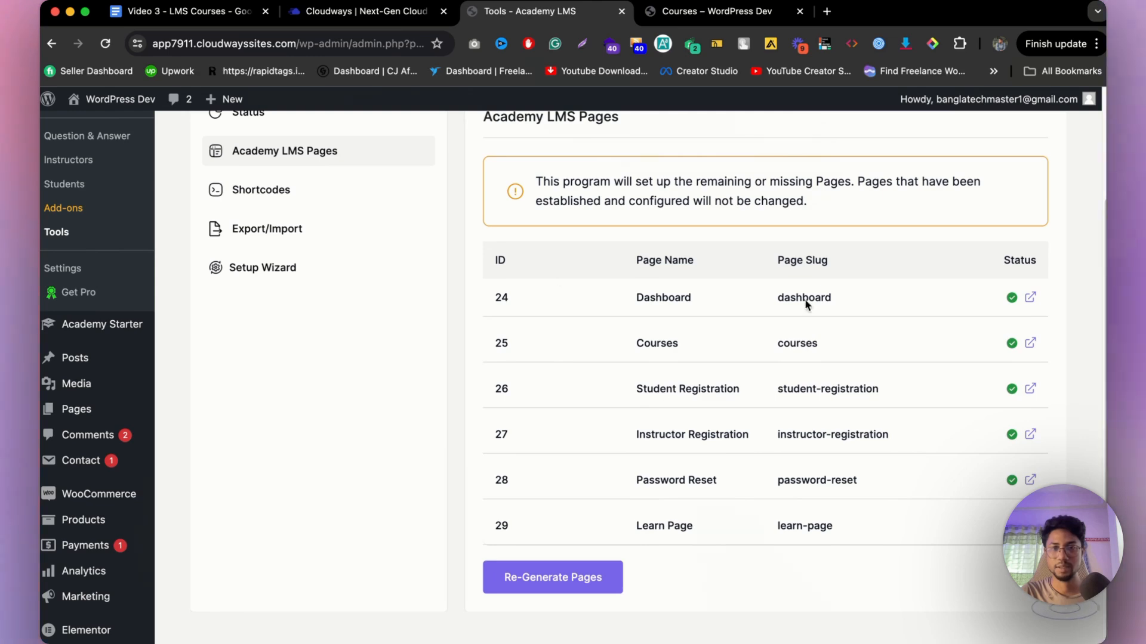
scroll(785, 432, down, 5)
scroll(686, 358, up, 4)
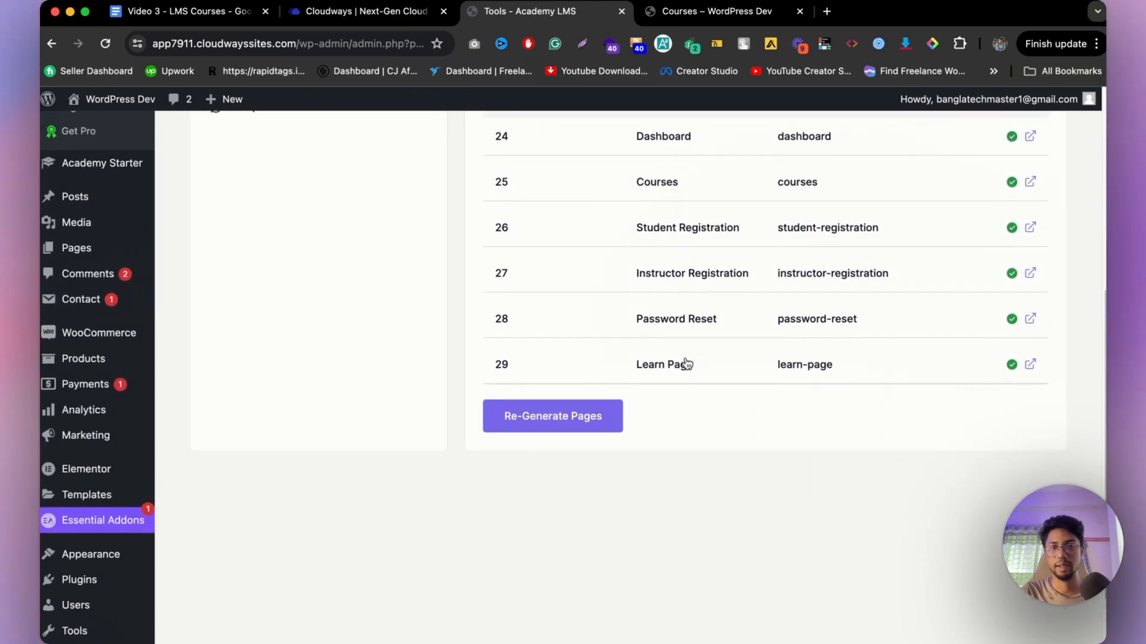
scroll(550, 460, up, 3)
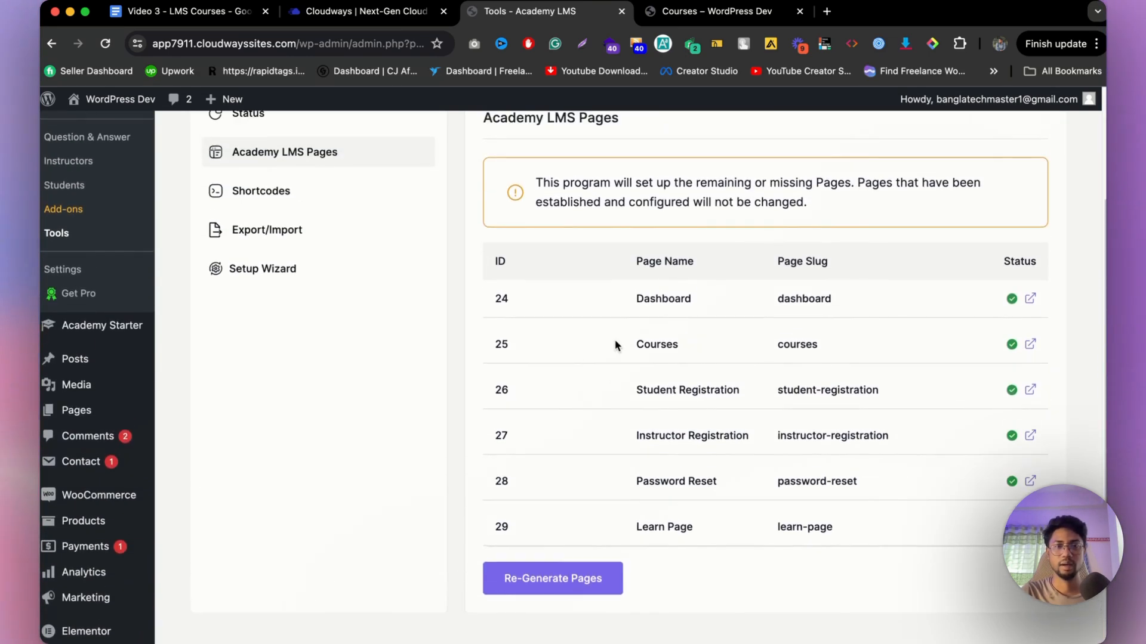
- Look through the available Academy LMS shortcodes and the export and import options for lessons
click(284, 204)
scroll(666, 303, up, 1)
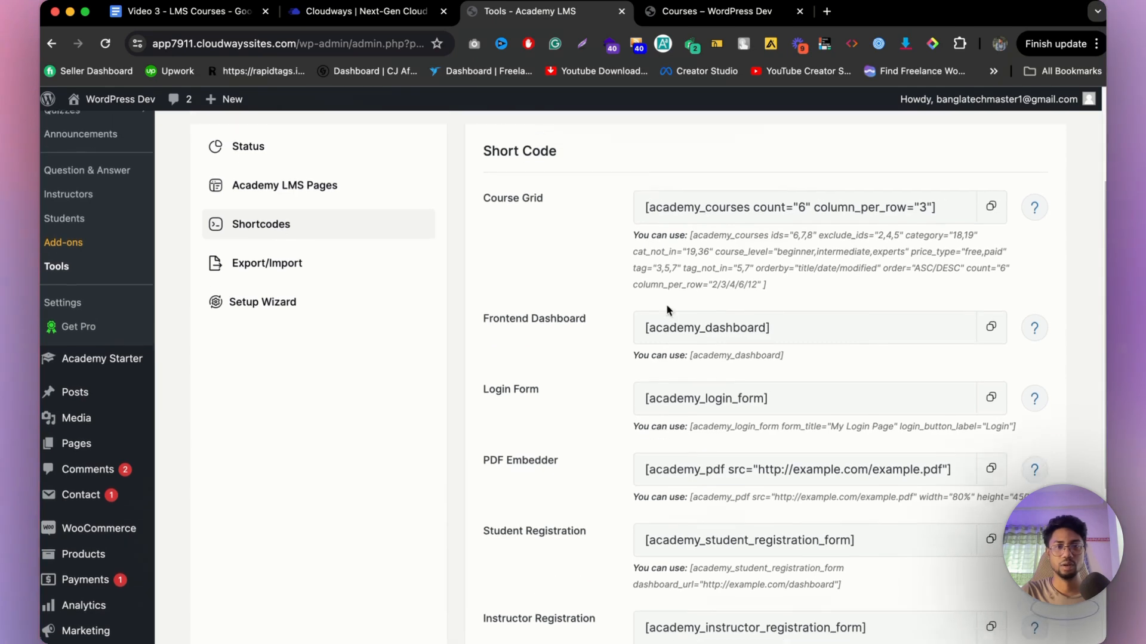
scroll(628, 321, down, 7)
scroll(560, 328, up, 10)
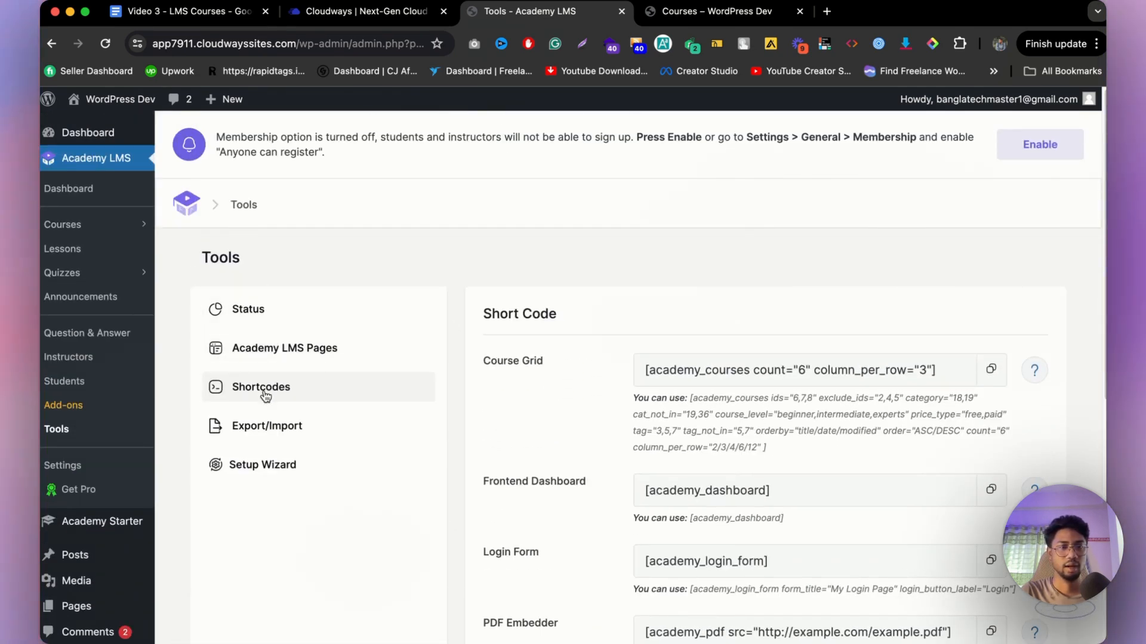
click(267, 425)
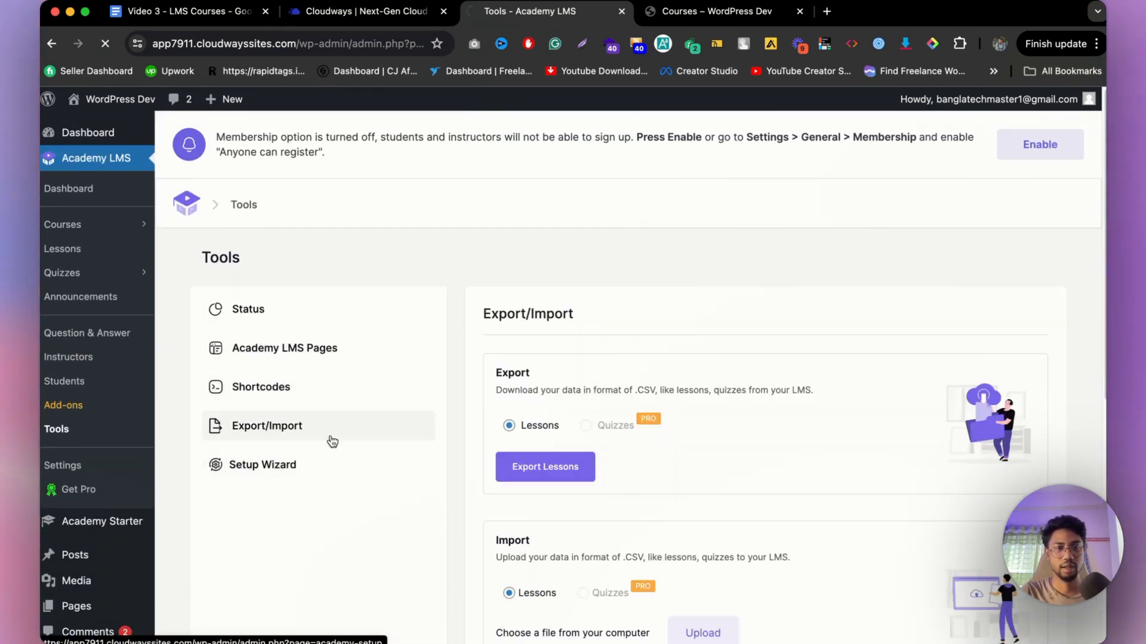
- Start the Academy LMS setup wizard with the Individual category and the Default learn page settings
click(284, 477)
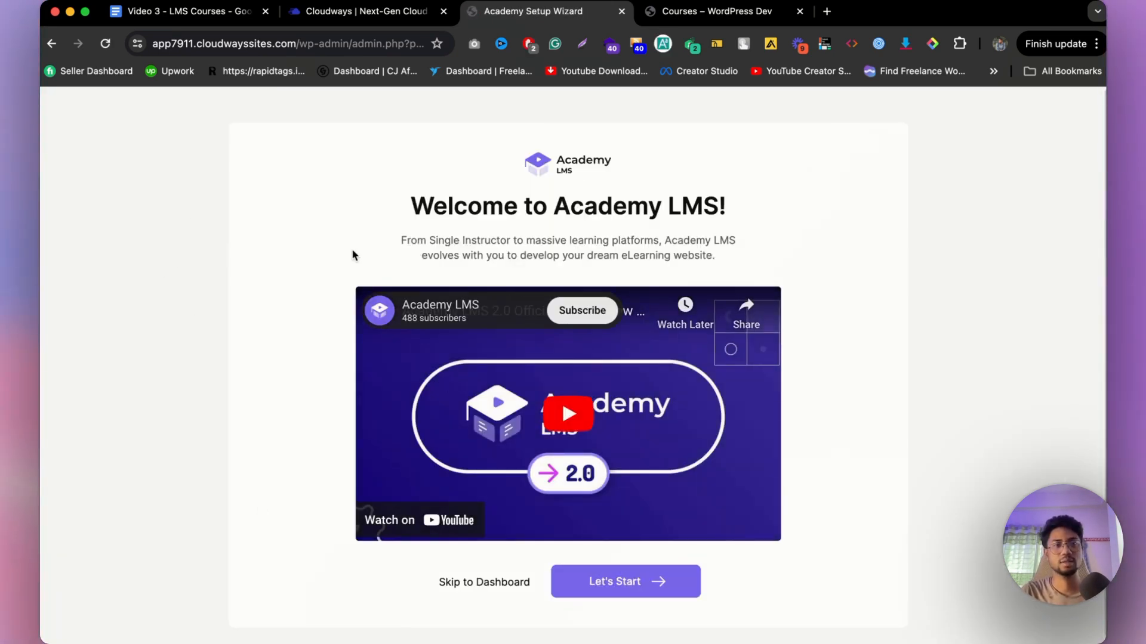
scroll(373, 206, down, 1)
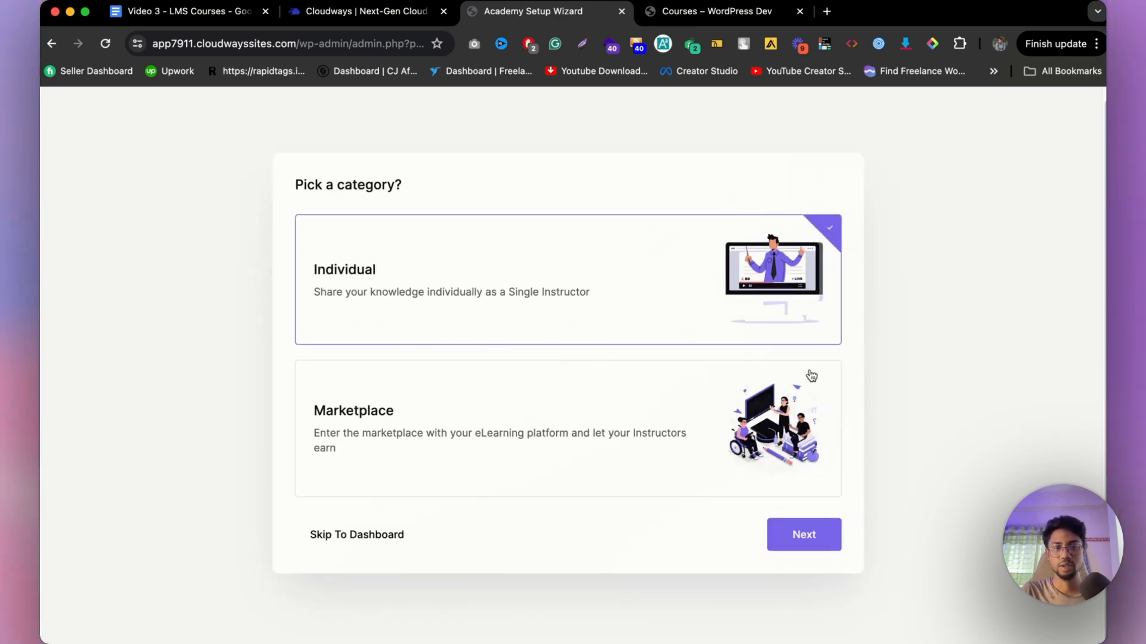
click(810, 535)
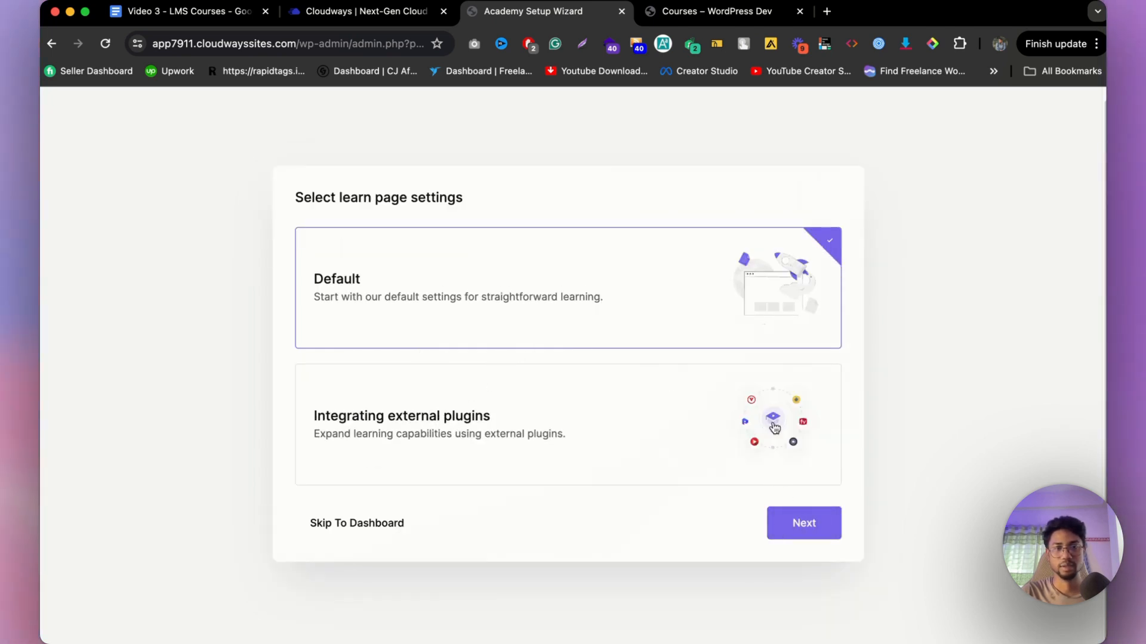
click(805, 527)
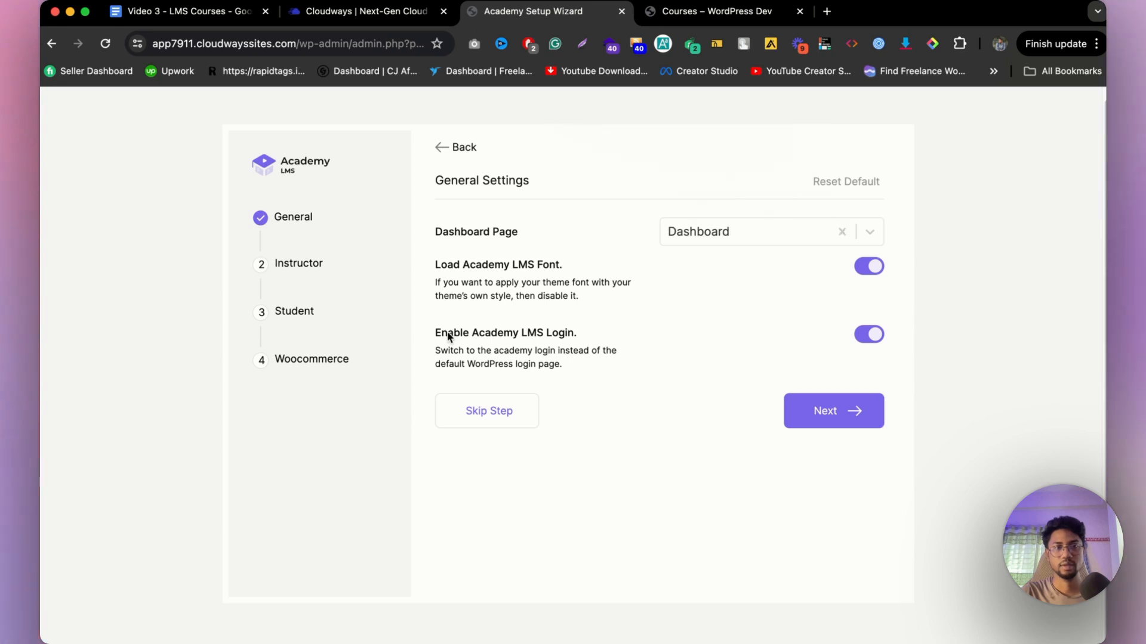
- Accept the wizard's preset General, Instructor and Student settings without changing them
click(822, 412)
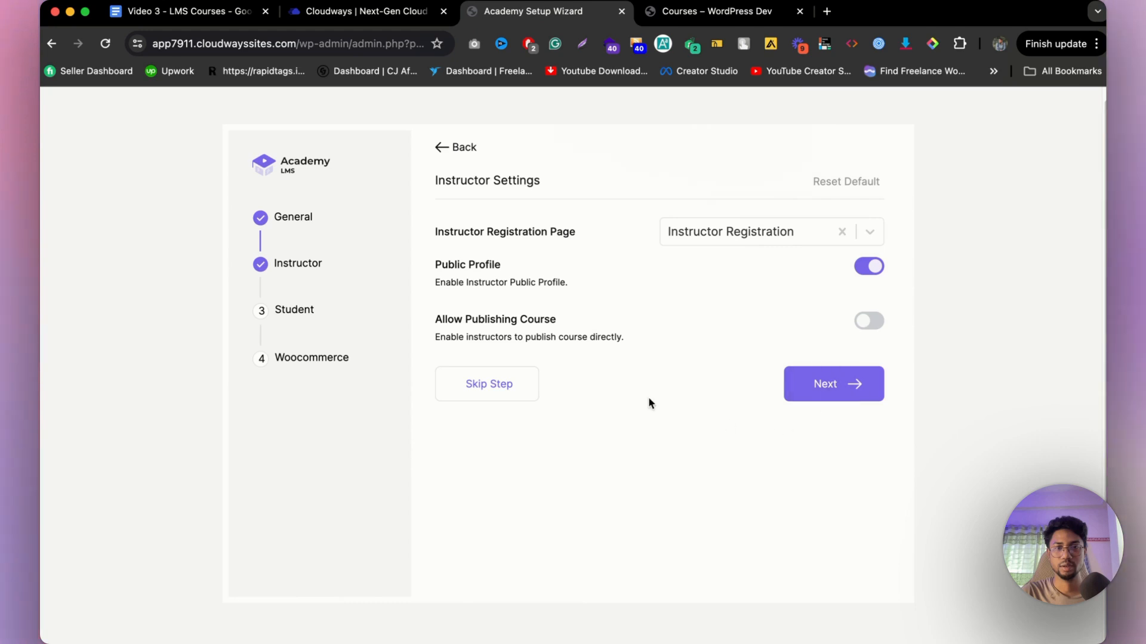
click(823, 384)
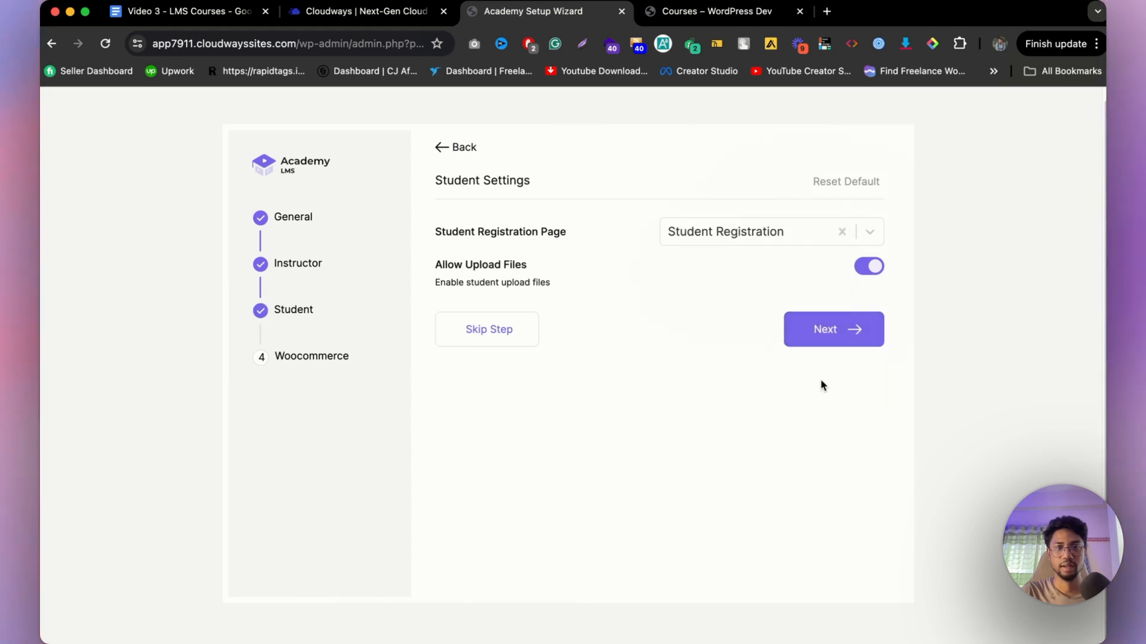
click(837, 334)
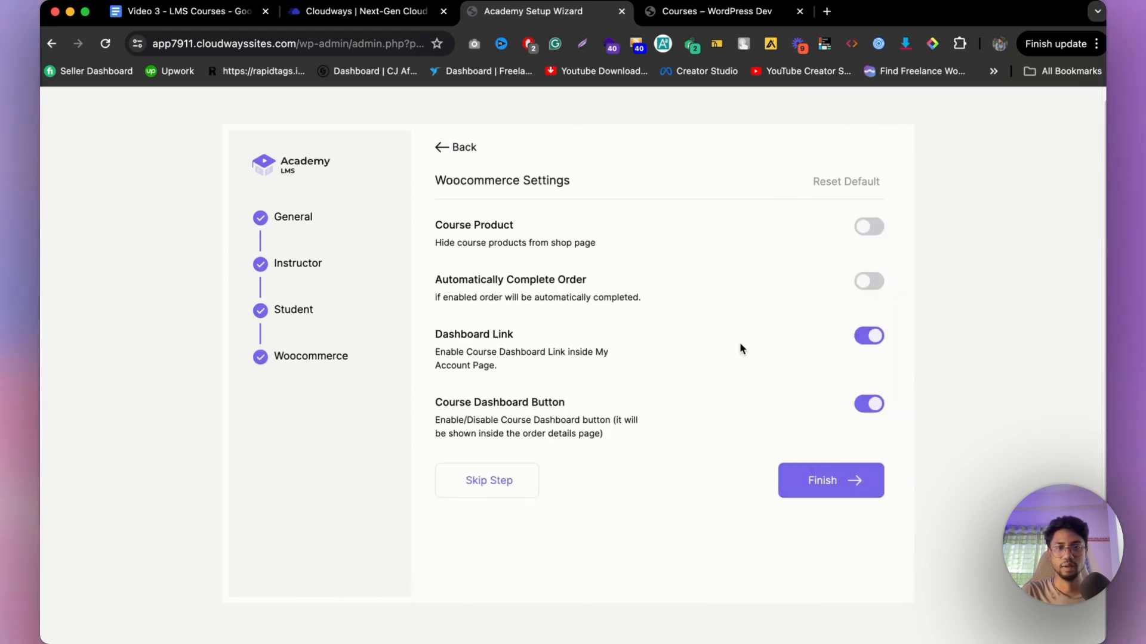
- Enable Course Product hiding and Automatically Complete Order in the WooCommerce settings, finish the wizard and go to the dashboard
click(872, 234)
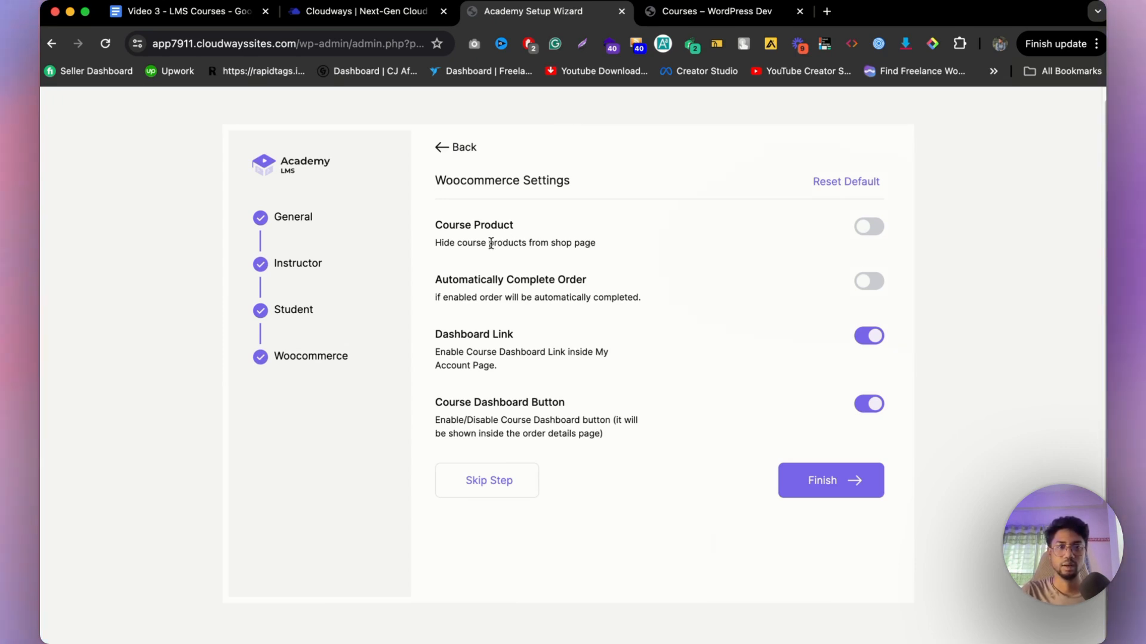
triple_click(492, 243)
click(670, 247)
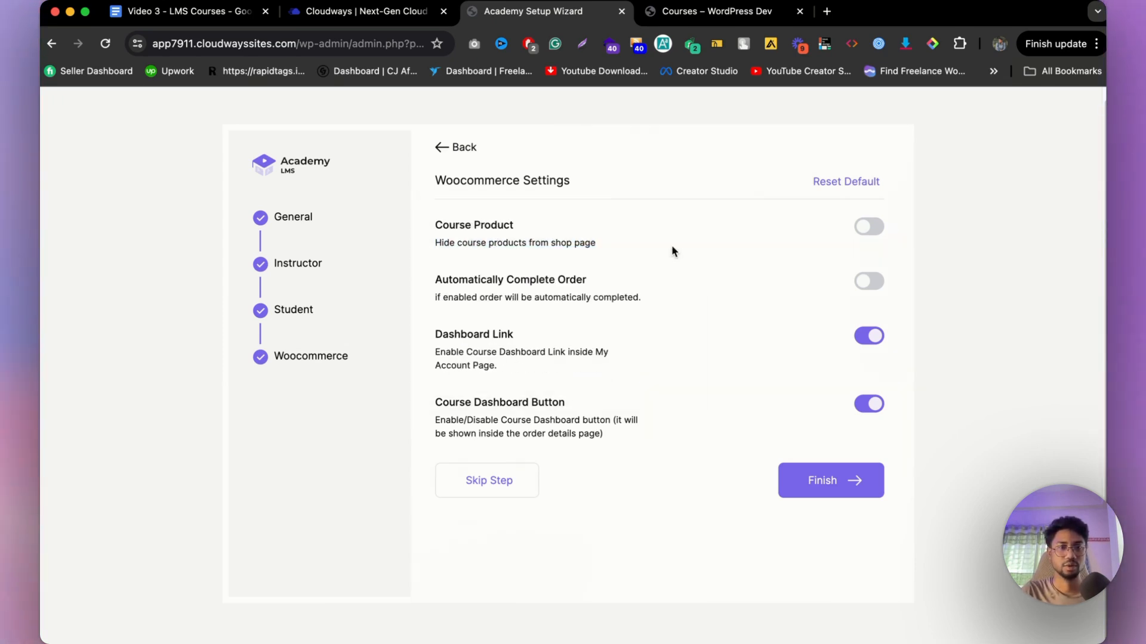
click(868, 227)
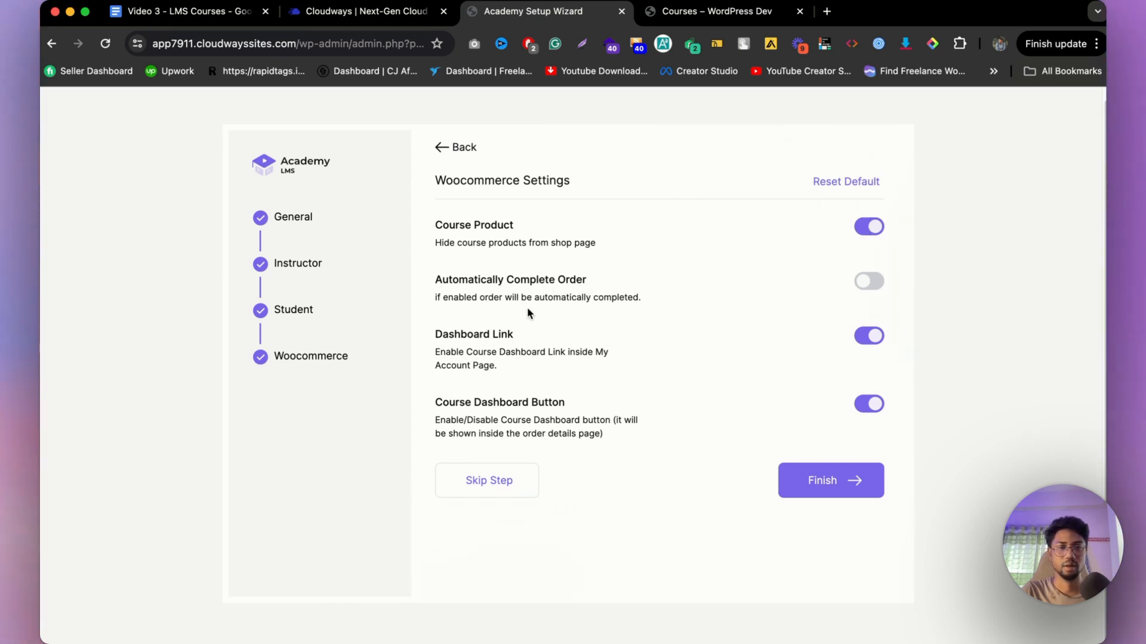
click(869, 292)
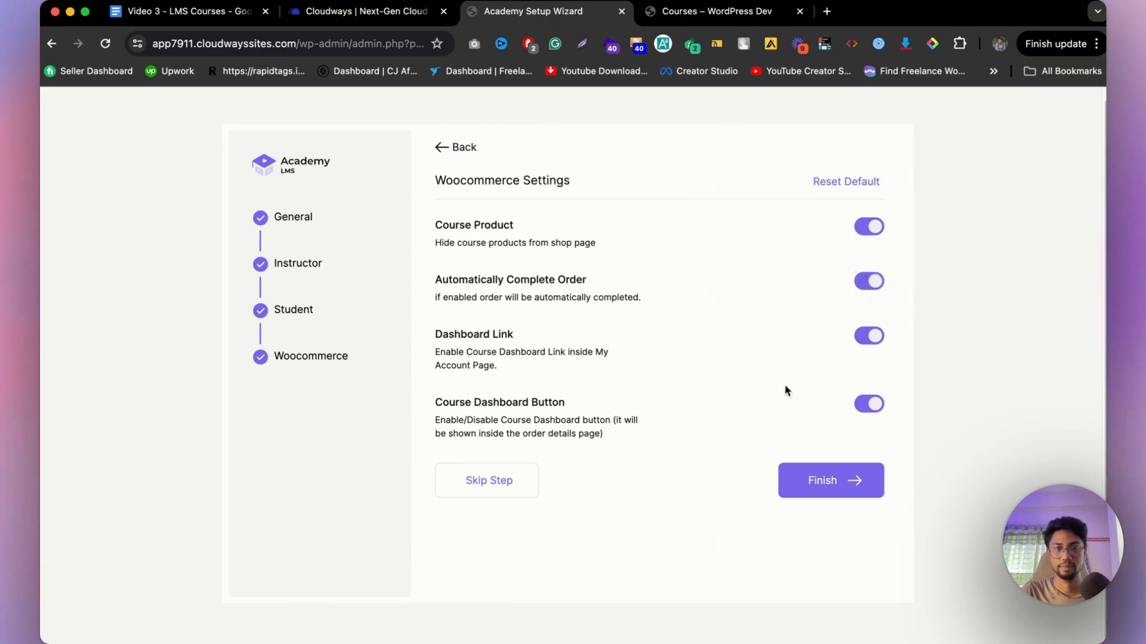
click(819, 485)
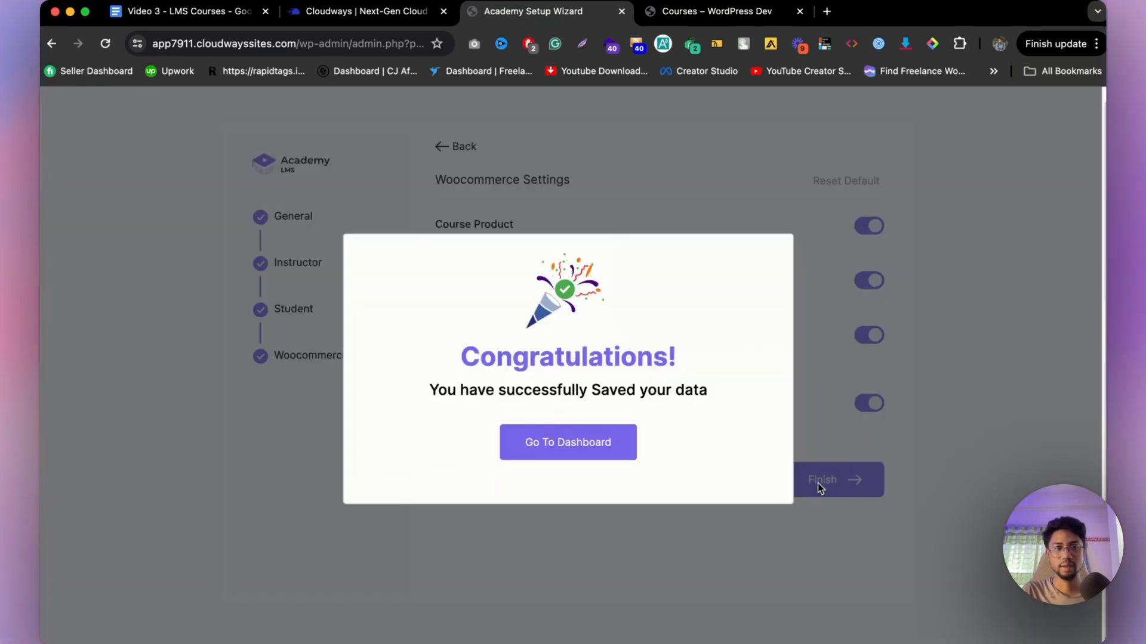
click(575, 443)
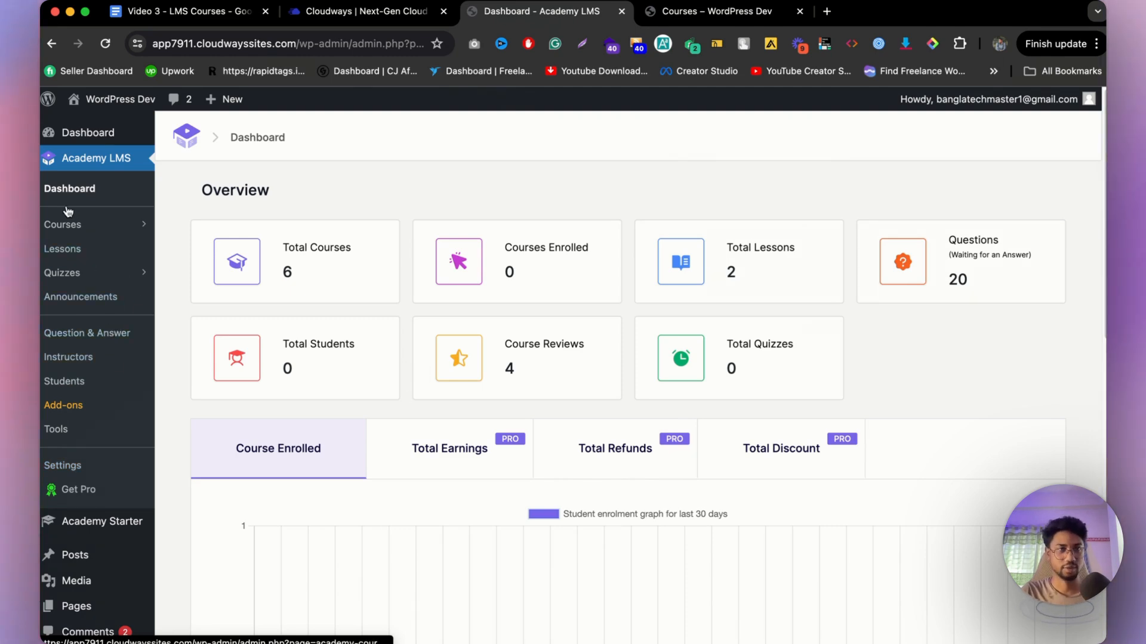
- Review the Academy LMS dashboard overview, revisit the setup wizard from the tools page, and return to the dashboard
scroll(399, 265, down, 10)
scroll(77, 333, up, 10)
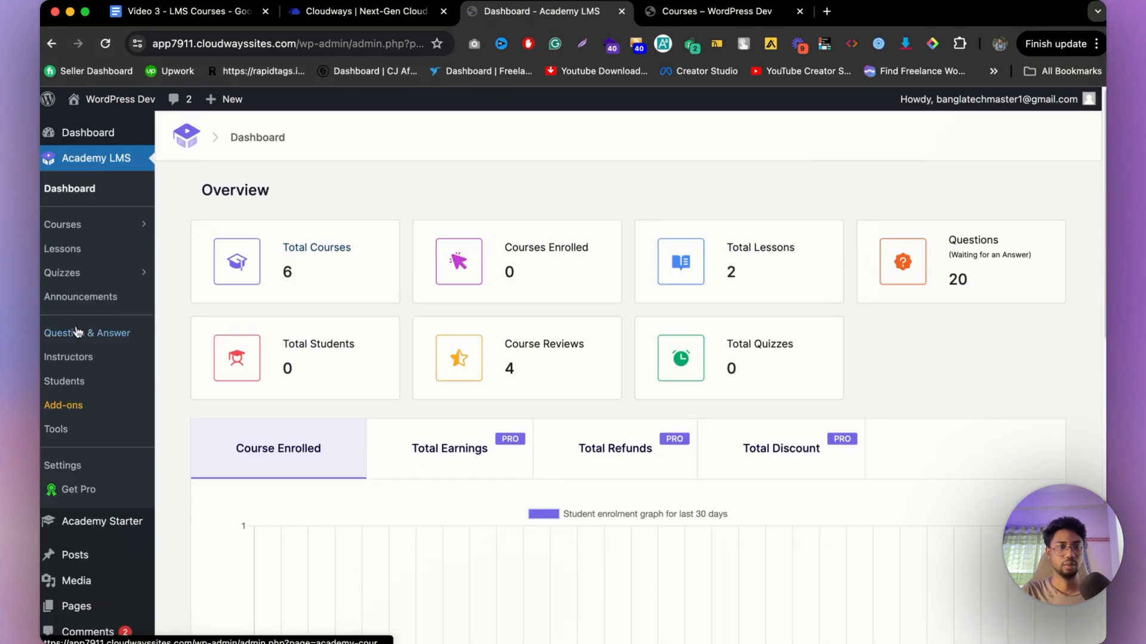
click(68, 443)
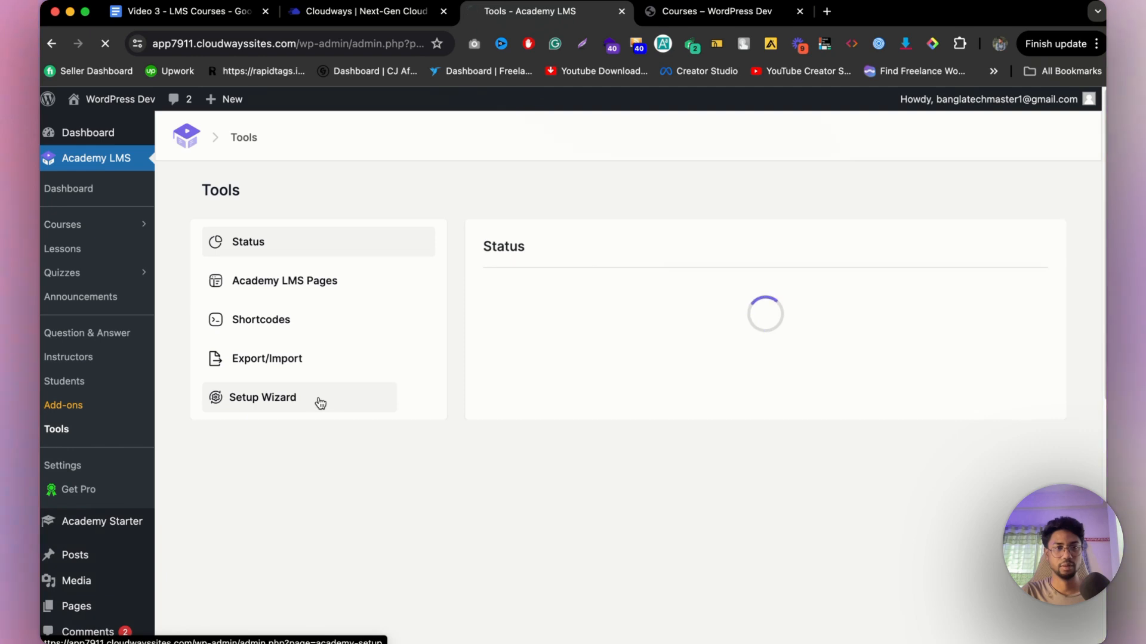
click(260, 388)
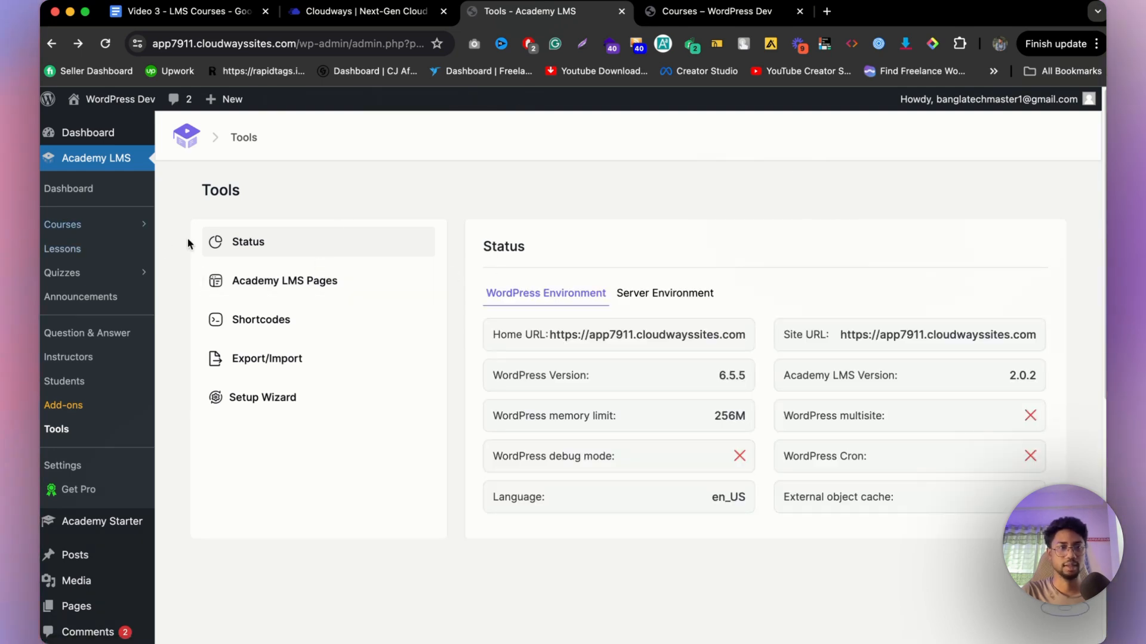
click(65, 201)
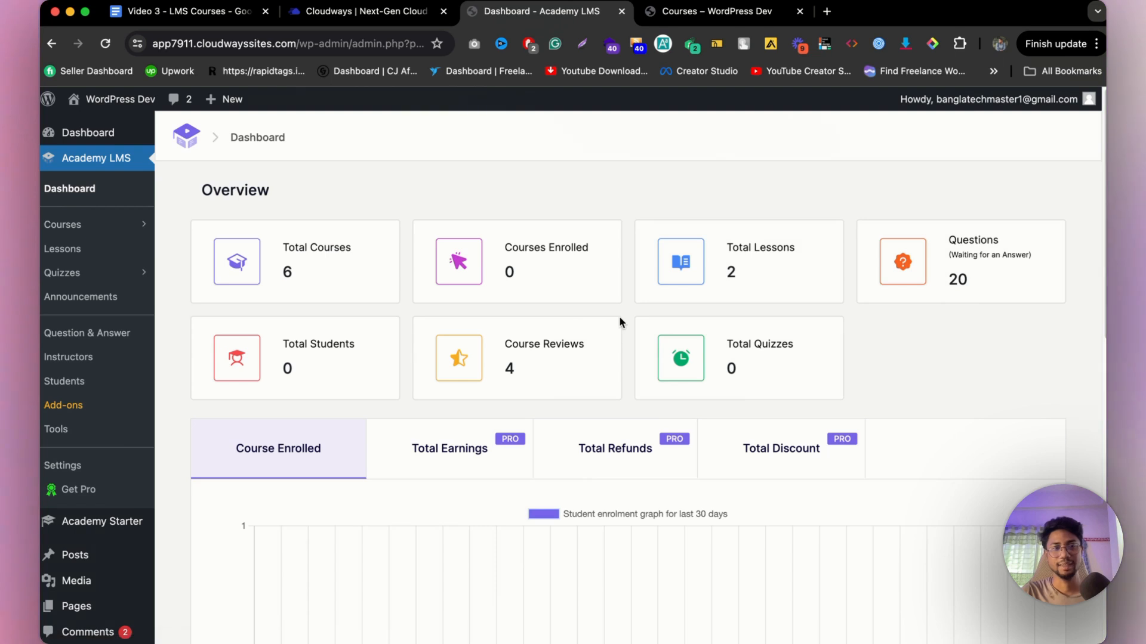
click(1061, 573)
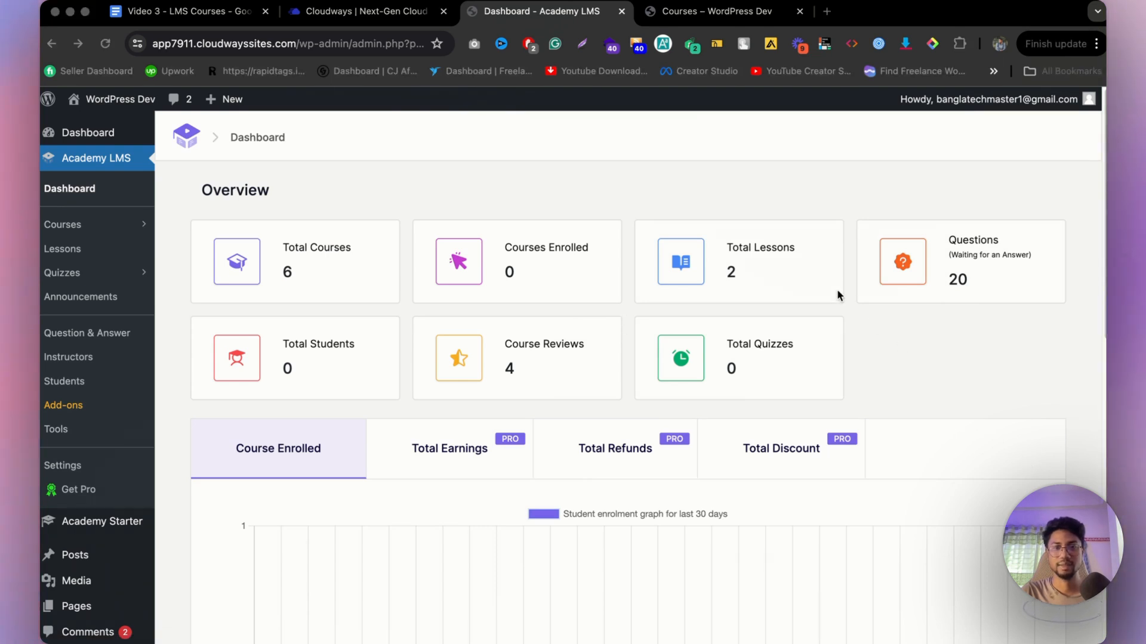